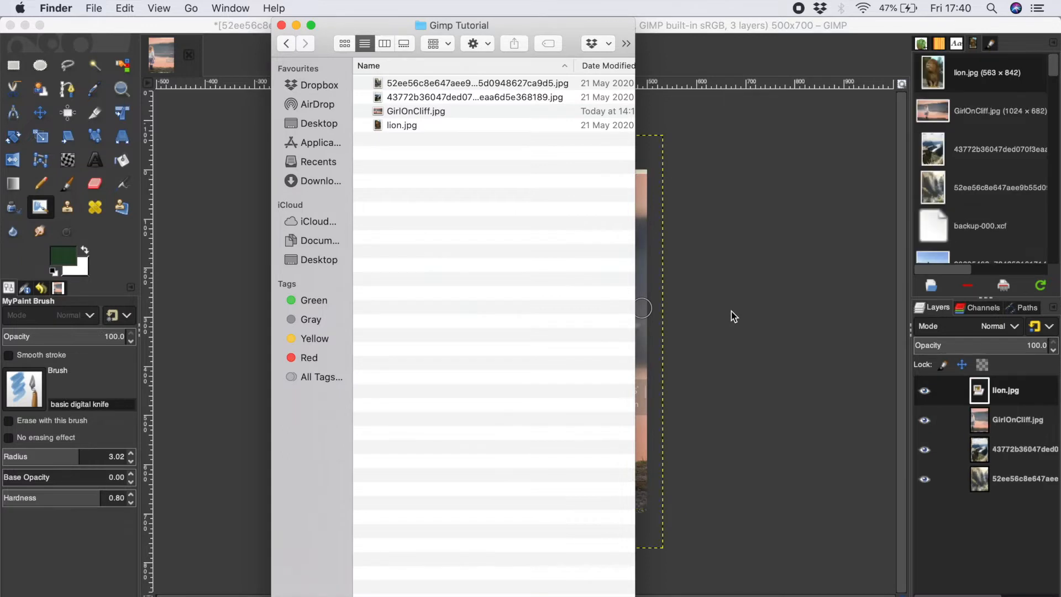
Close the file browser window and hide the lion.jpg and GirlOnCliff.jpg layers.
click(281, 26)
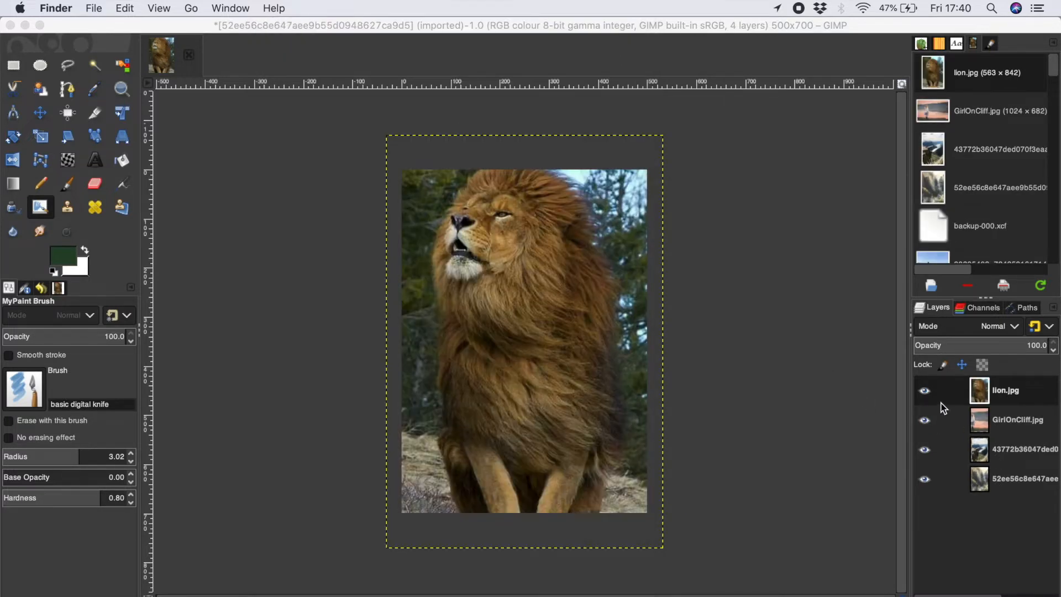
click(928, 394)
click(927, 392)
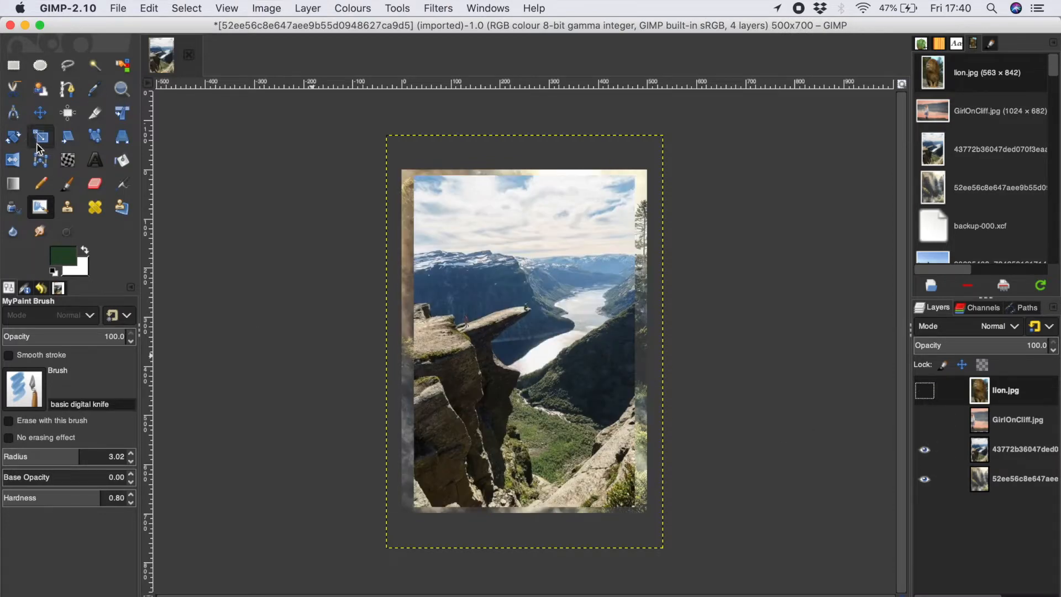
Move the fjord cliff photo layer down and left so it extends beyond the canvas's left and bottom edges.
click(39, 113)
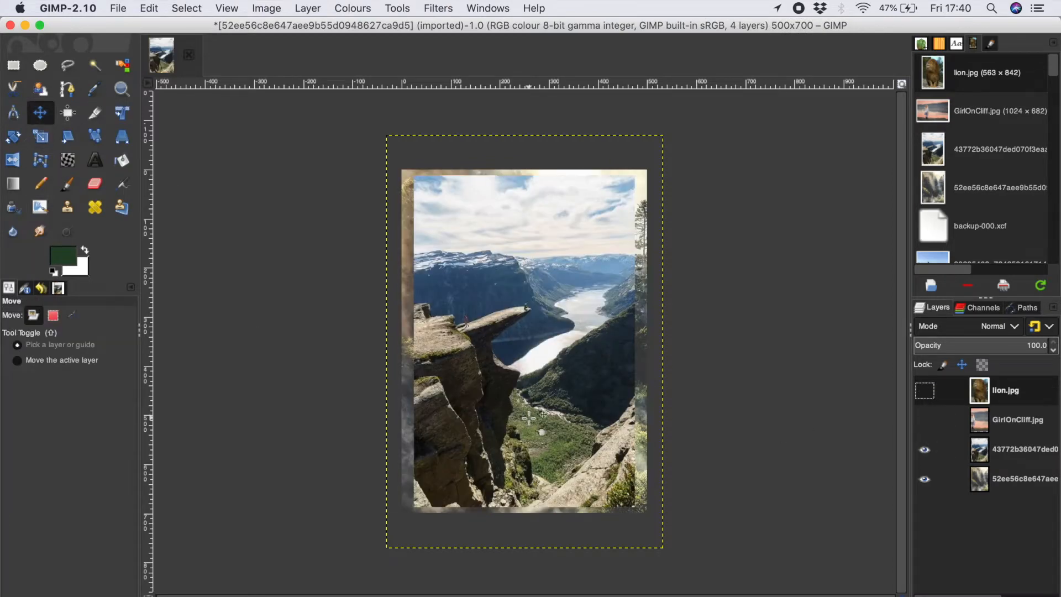
click(1030, 451)
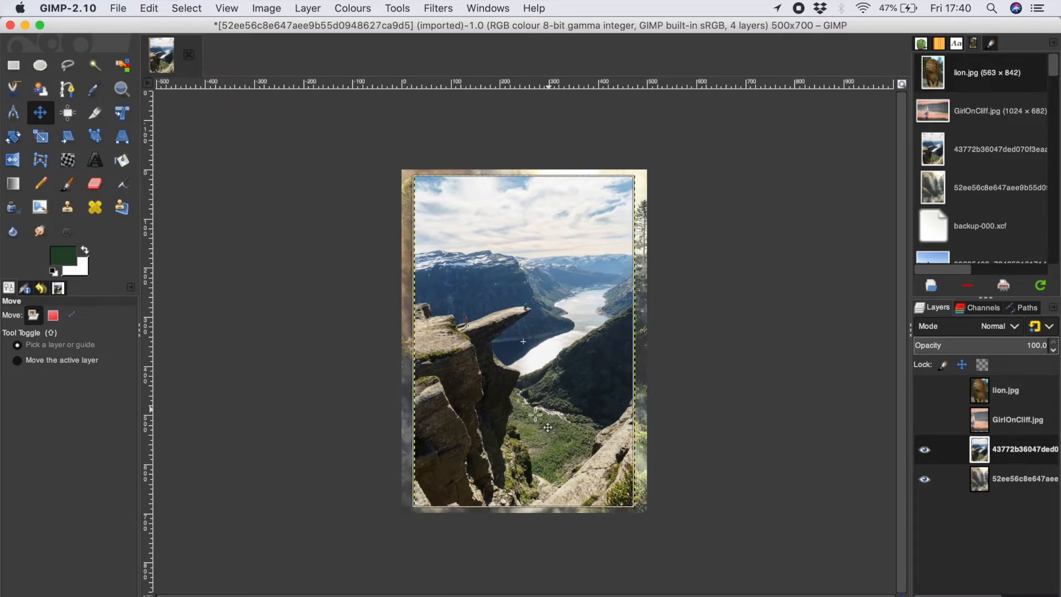
drag(562, 422, 530, 451)
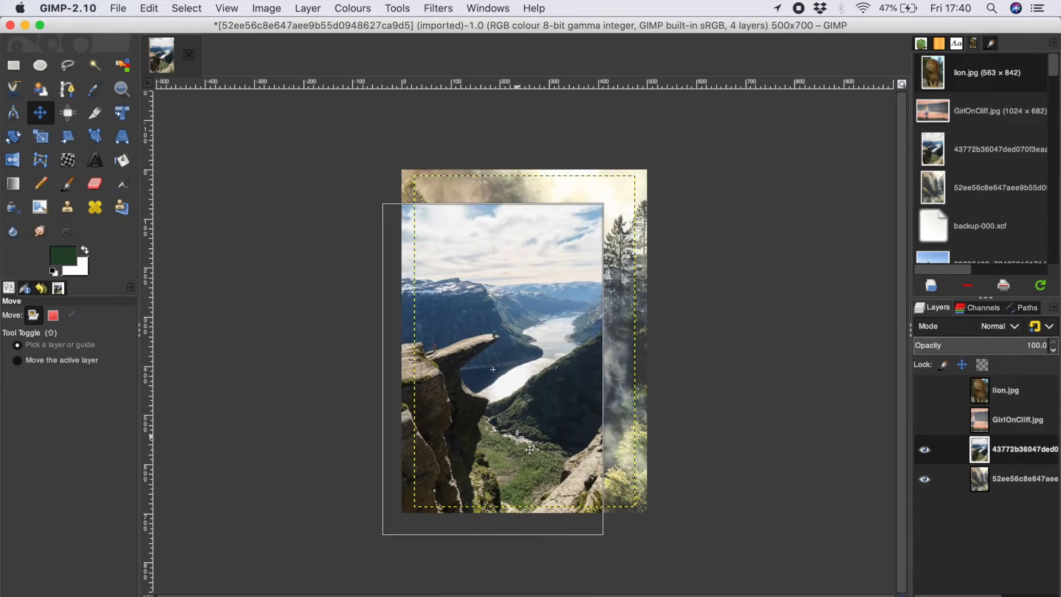
Scale the cliff layer proportionally to 571 × 856 px and position it to cover the whole canvas.
click(51, 141)
click(464, 330)
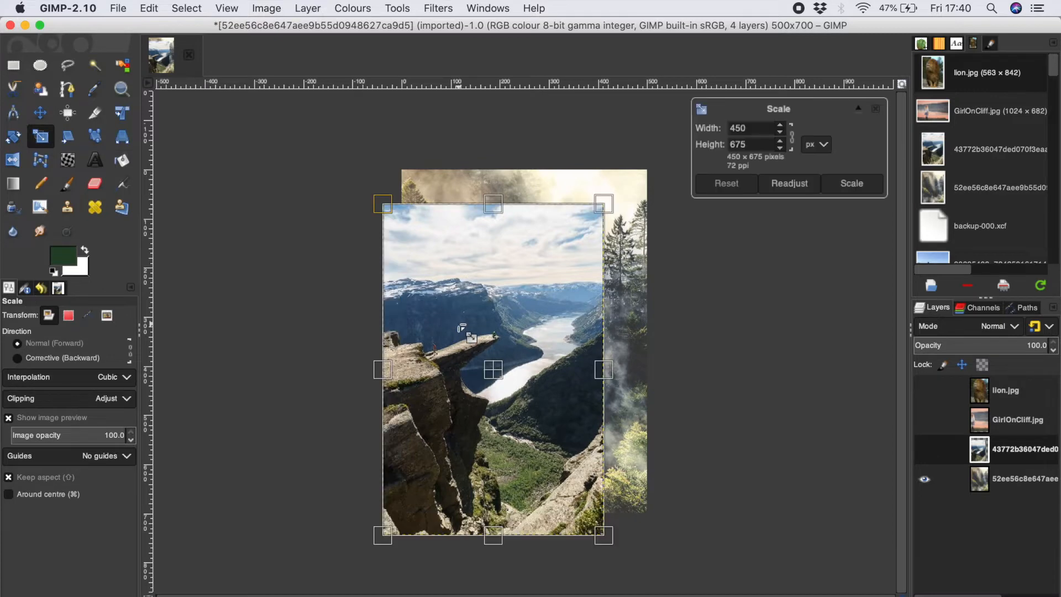
drag(513, 306, 573, 216)
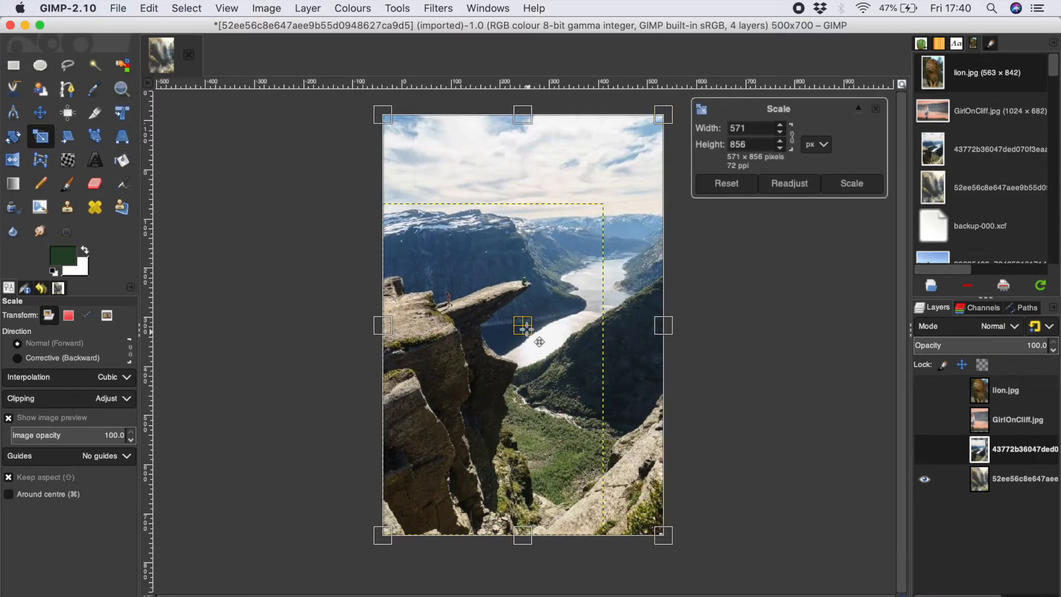
drag(538, 339, 546, 360)
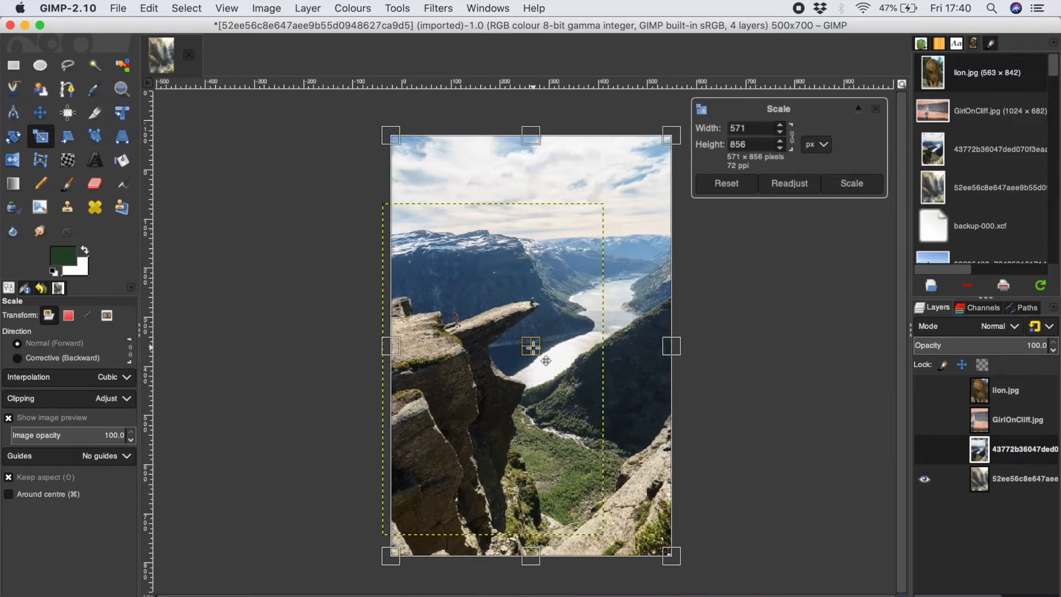
key(Return)
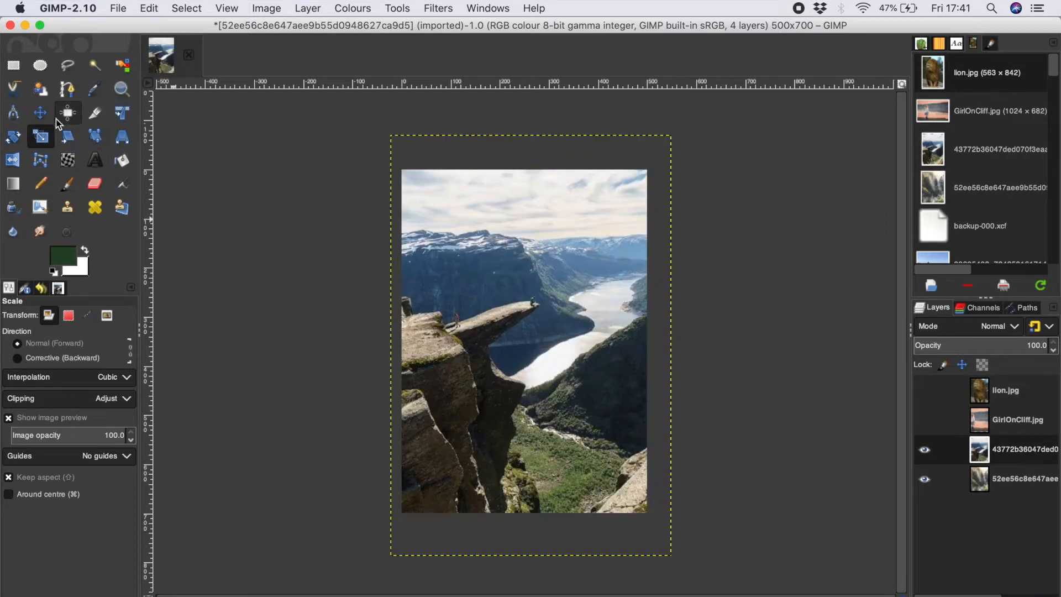
Start a path at the bottom edge of the image and trace the dark cliff face upward beside the mossy rocks.
click(66, 90)
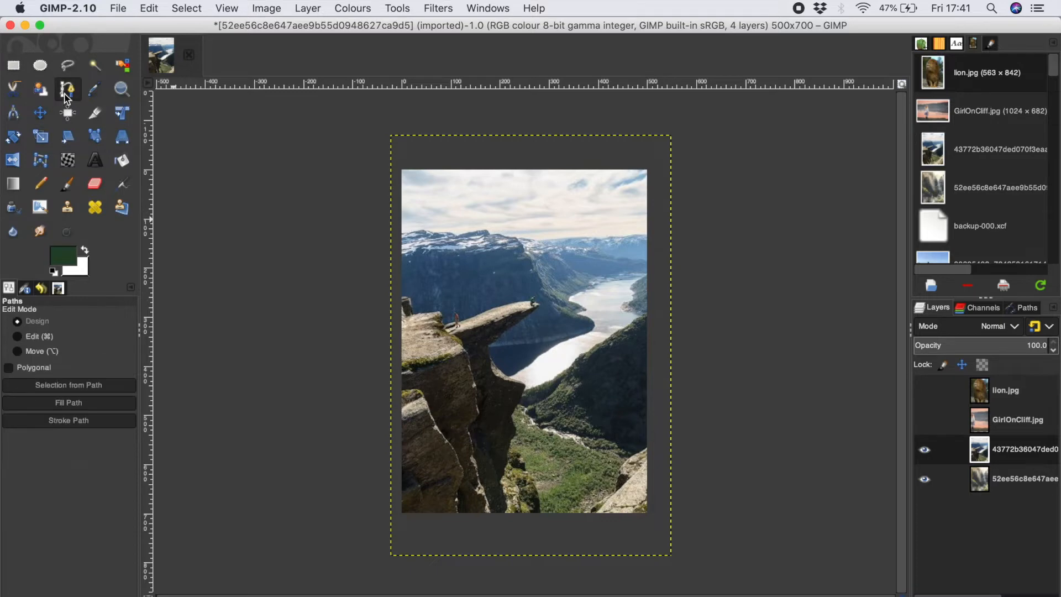
scroll(508, 520, down, 5)
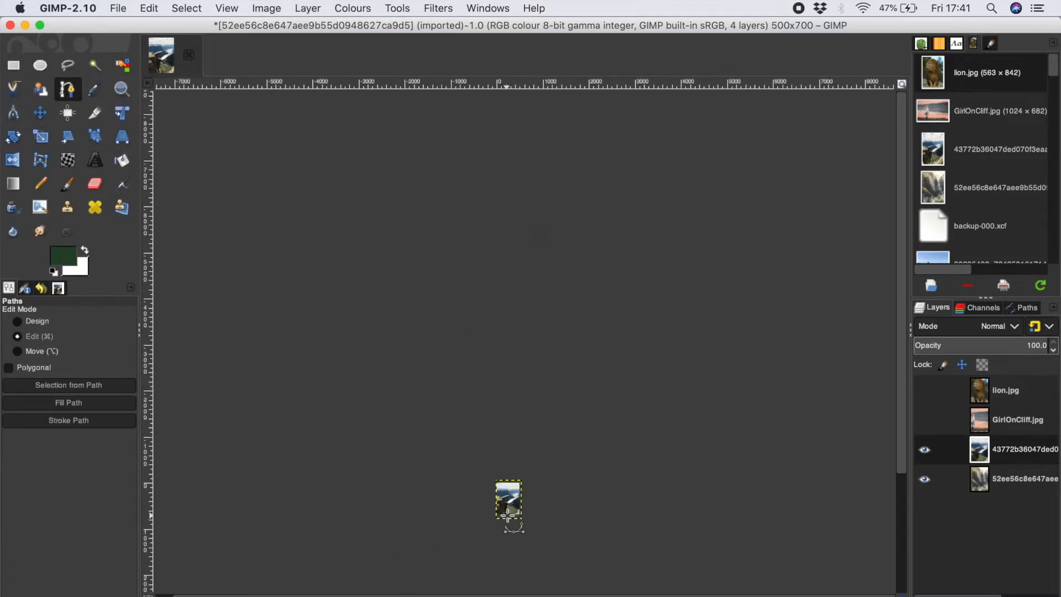
scroll(507, 520, up, 8)
click(481, 502)
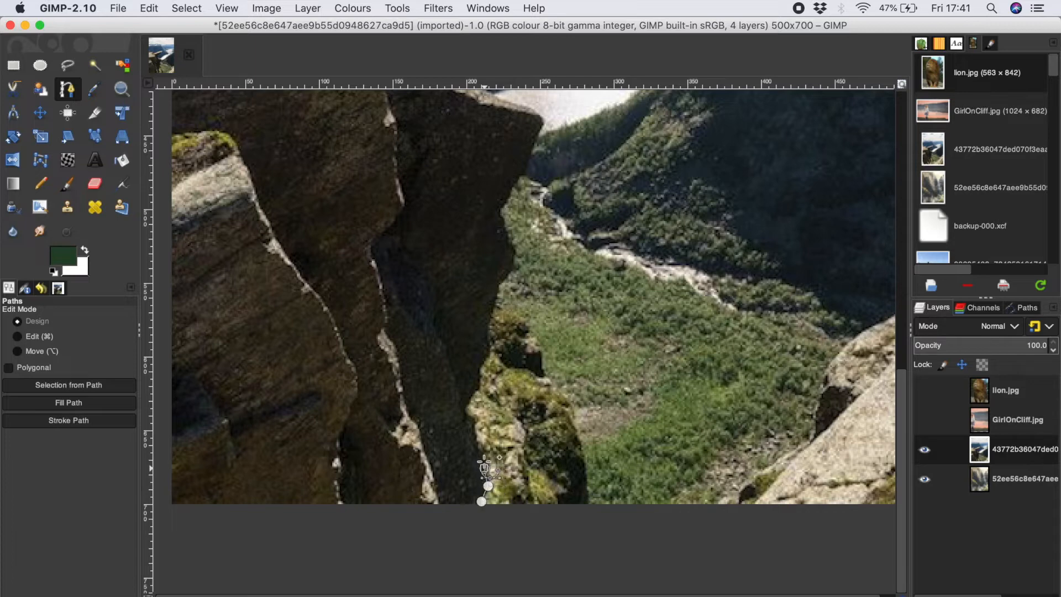
click(483, 456)
scroll(479, 429, up, 3)
click(485, 486)
click(483, 468)
click(472, 445)
click(448, 384)
click(448, 368)
drag(463, 420, 471, 421)
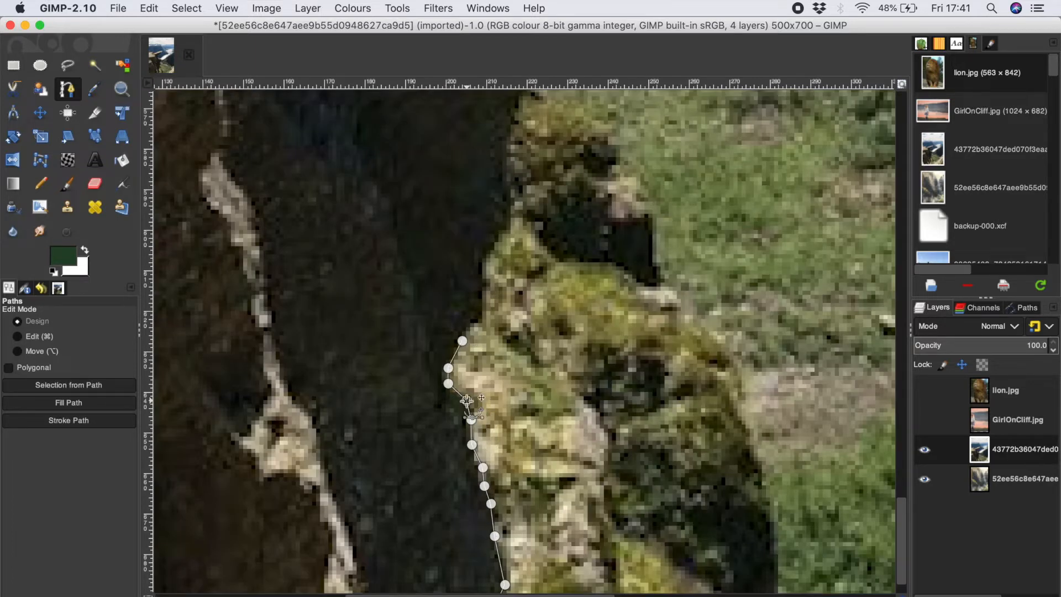
click(483, 270)
click(498, 242)
click(509, 209)
Continue the path up the cliff face, past the green valley, toward the protruding corner beside the river.
scroll(508, 209, up, 5)
click(509, 413)
click(510, 381)
click(519, 340)
click(533, 295)
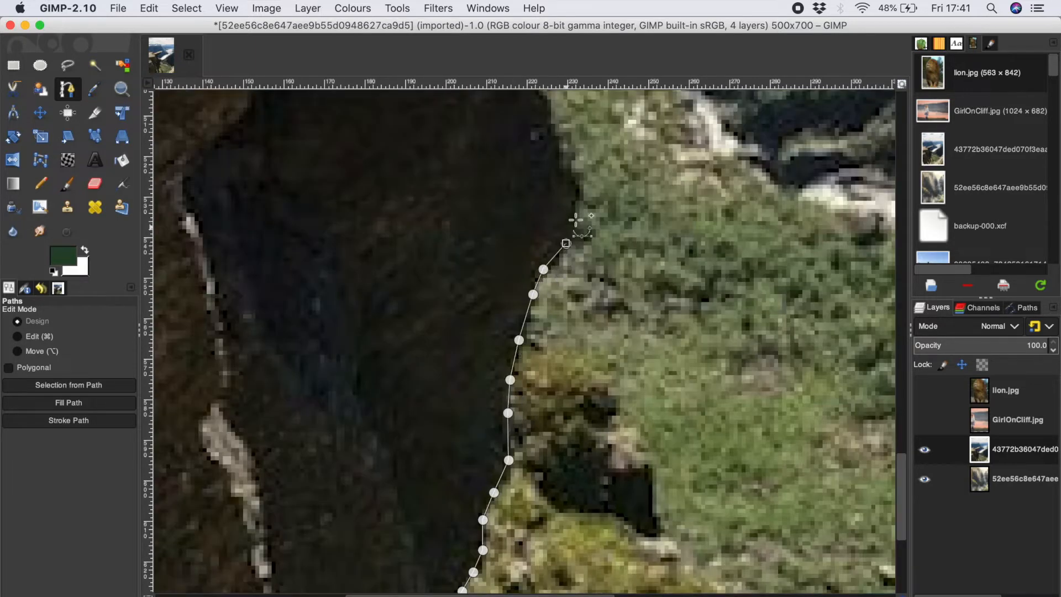
click(548, 358)
click(541, 342)
click(544, 322)
click(557, 302)
click(569, 275)
click(583, 251)
click(602, 218)
Extend the path from the protruding corner along the light-coloured ledge and up into the notch beneath the overhang.
scroll(601, 218, up, 5)
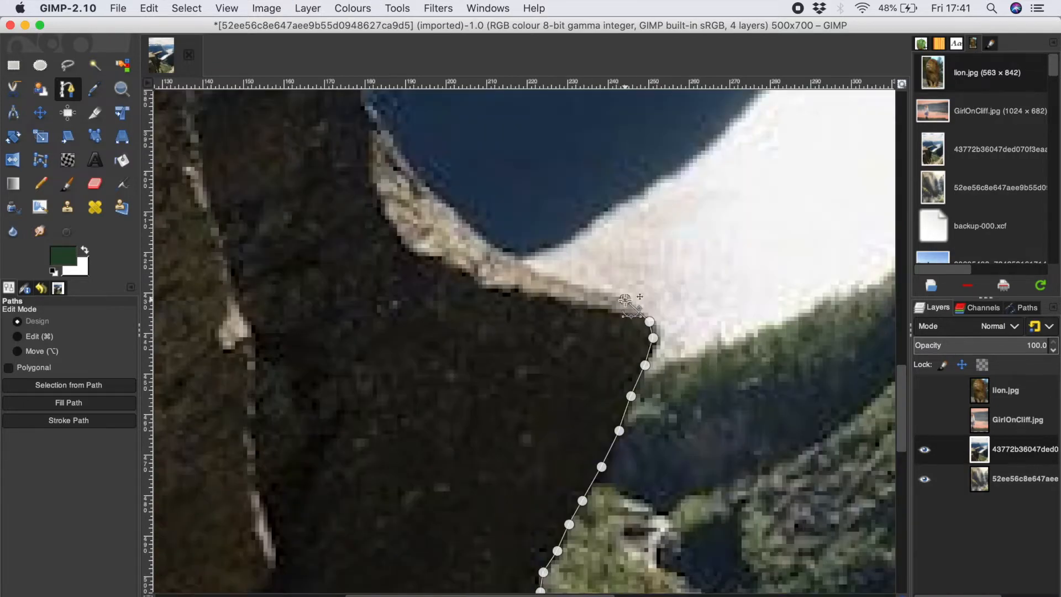
click(625, 299)
click(596, 293)
click(562, 281)
click(527, 267)
scroll(493, 245, up, 5)
click(651, 479)
click(628, 456)
click(606, 431)
click(579, 397)
click(560, 360)
click(546, 331)
click(539, 295)
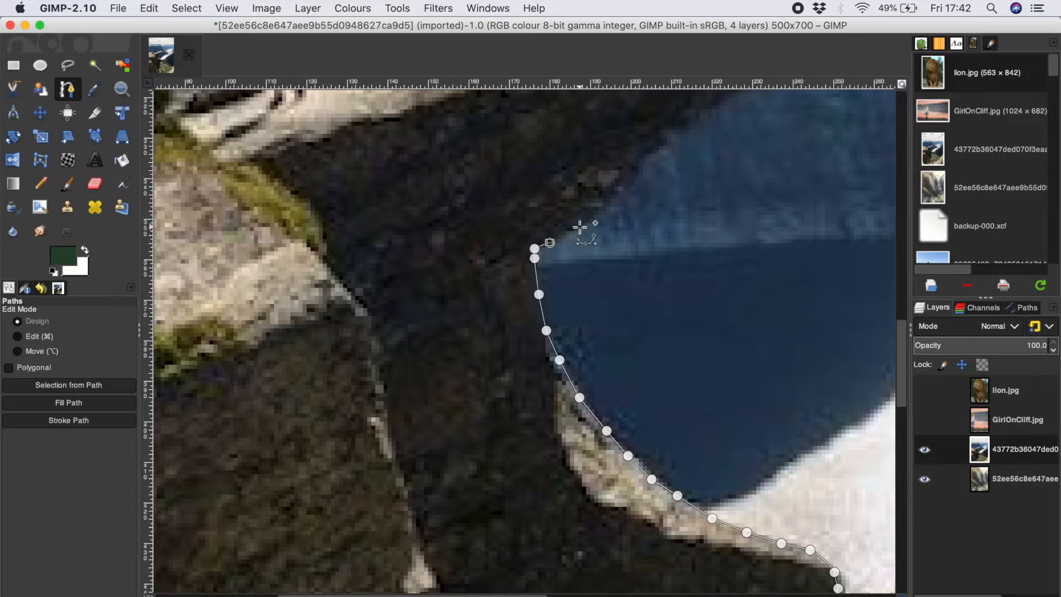
Trace the path along the dark underside of the overhanging rock toward its tip.
scroll(637, 165, up, 5)
click(450, 424)
click(460, 405)
click(487, 387)
click(521, 365)
click(551, 345)
click(579, 329)
click(609, 307)
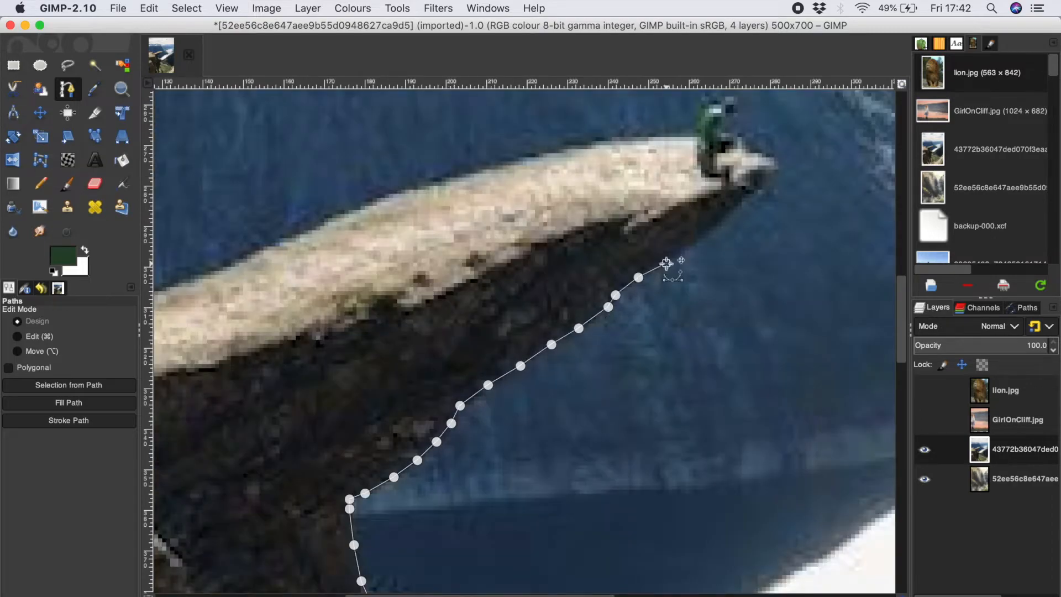
click(559, 260)
click(636, 210)
Carry the path around the overhang's tip, cutting across the seated person, and back along its upper edge.
scroll(636, 210, up, 5)
click(545, 372)
click(586, 330)
click(590, 297)
click(578, 263)
click(529, 231)
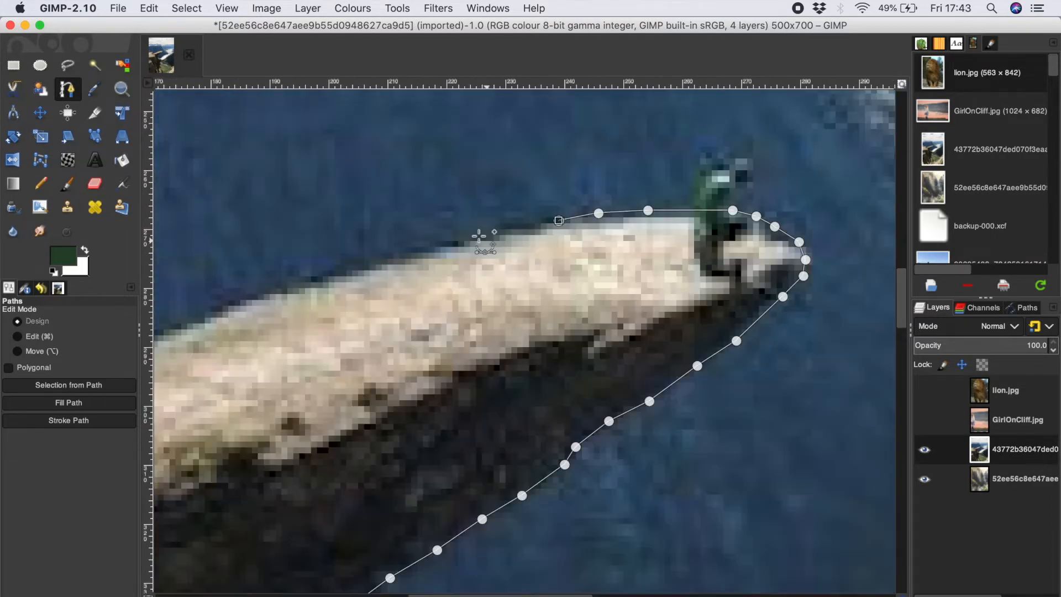
click(474, 237)
click(401, 256)
click(311, 275)
click(275, 288)
scroll(275, 289, left, 2)
click(556, 325)
click(492, 355)
click(428, 382)
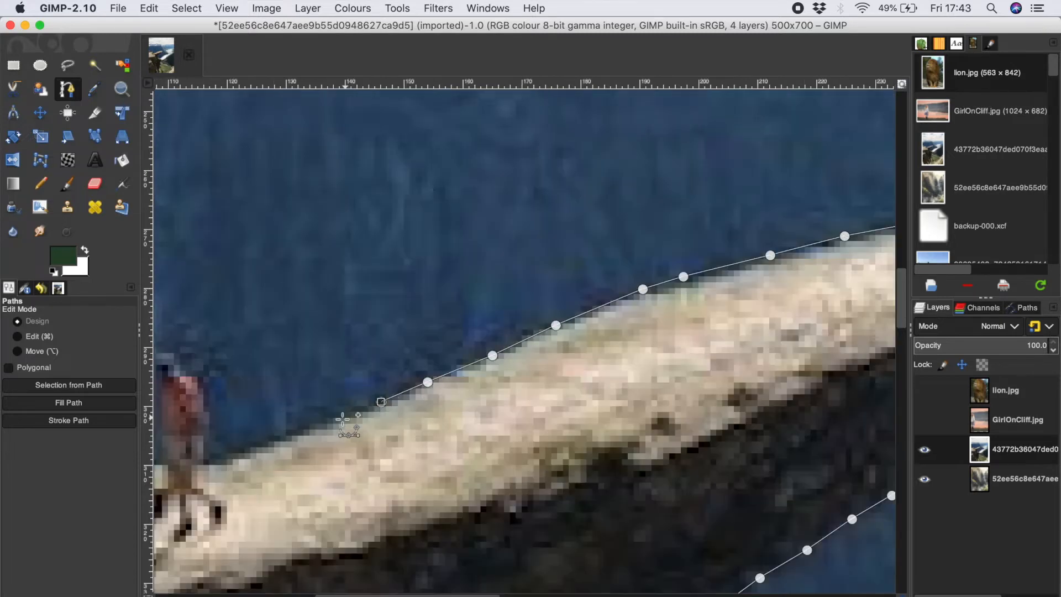
Trace the path past the standing person, through the dip and over the top of the adjoining boulder.
click(536, 463)
click(479, 477)
click(420, 500)
click(381, 450)
click(384, 380)
click(331, 337)
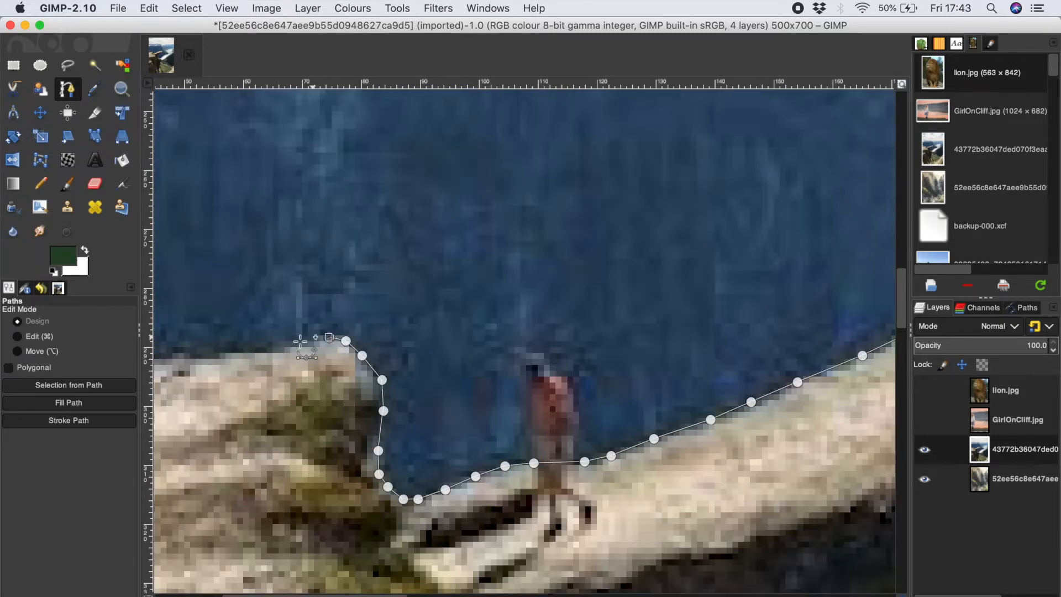
click(176, 357)
Continue the path around the upright rock at the far left, ending near the image's left edge.
scroll(174, 358, left, 2)
scroll(173, 358, left, 2)
click(365, 360)
click(295, 379)
click(280, 363)
click(275, 323)
click(271, 252)
click(266, 188)
click(245, 179)
click(212, 163)
click(194, 161)
click(177, 160)
click(159, 166)
Close the path around the outside of the canvas's lower-left corner and convert it to a selection.
scroll(160, 165, down, 6)
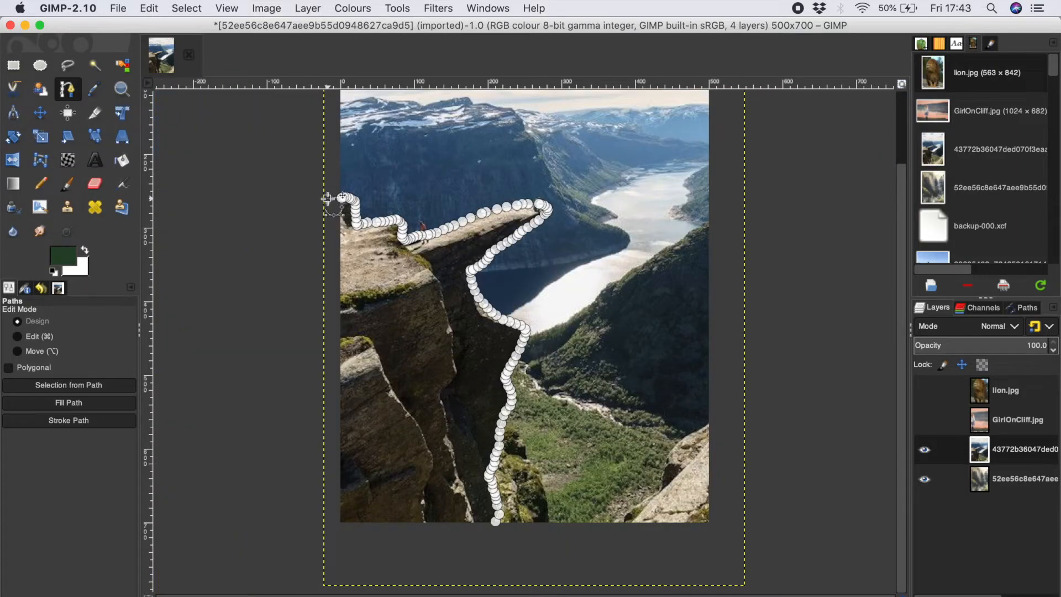
click(333, 540)
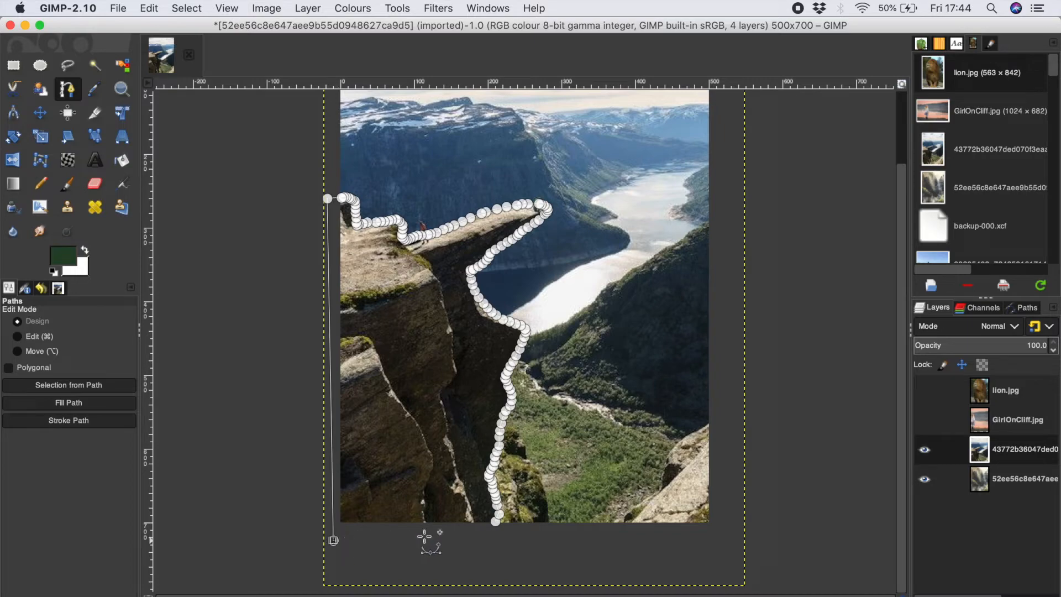
click(493, 535)
scroll(493, 535, up, 10)
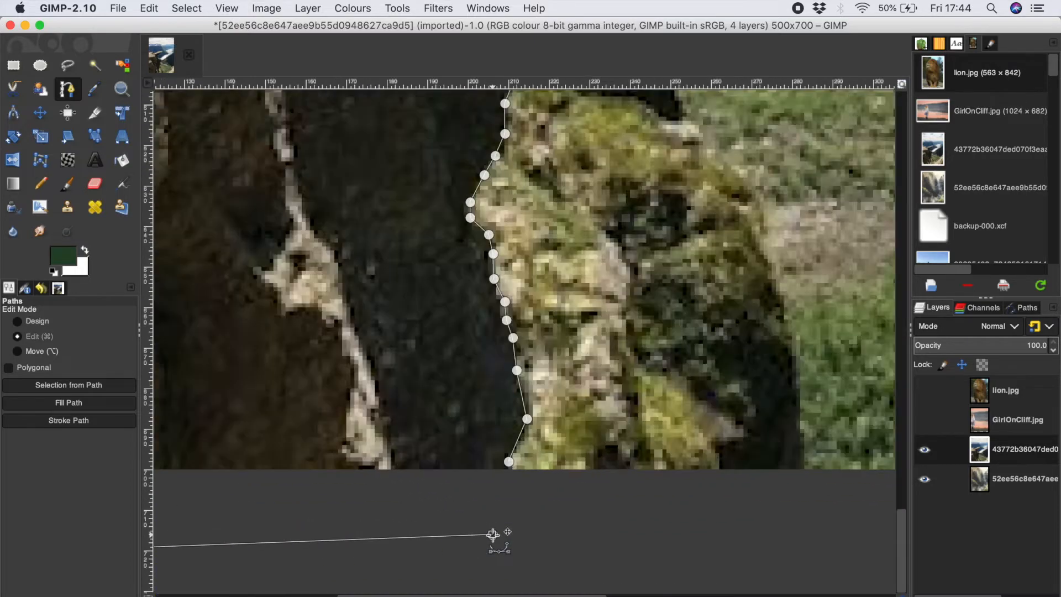
click(531, 381)
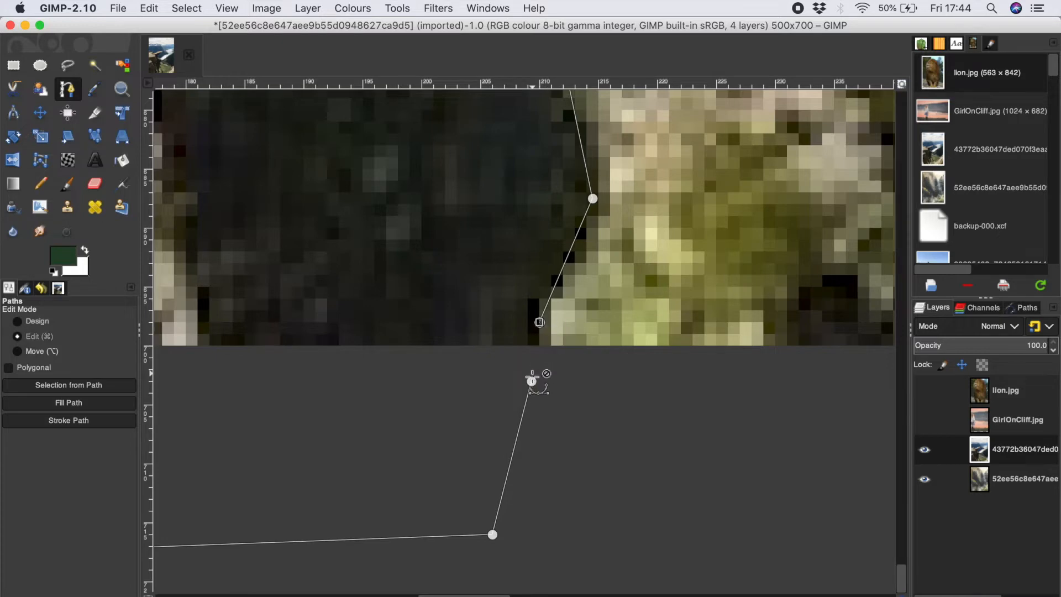
key(shift+v)
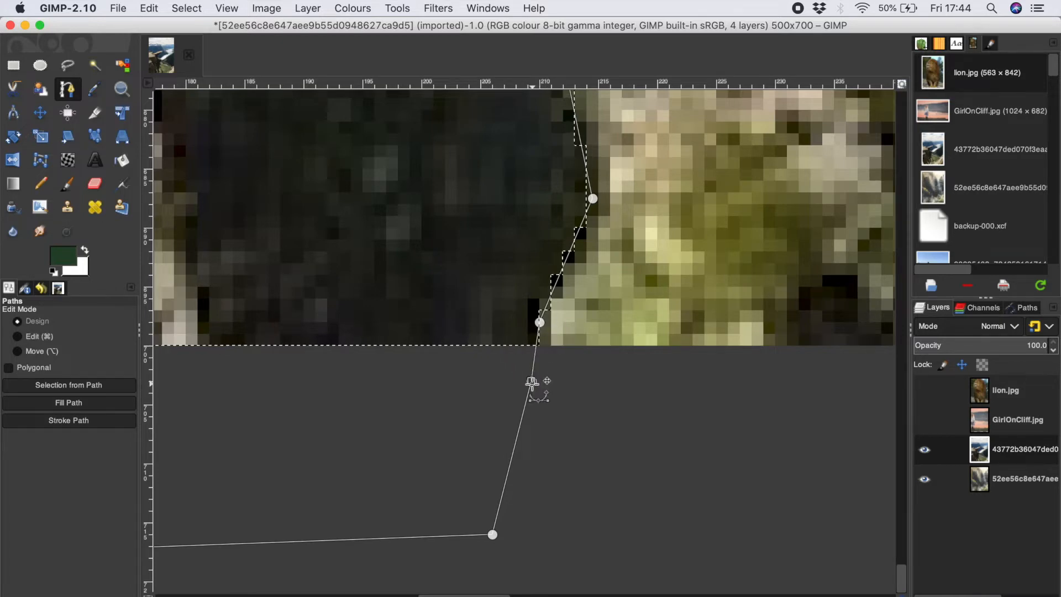
Add a layer mask to the cliff layer, initialised from the selection.
scroll(413, 240, down, 4)
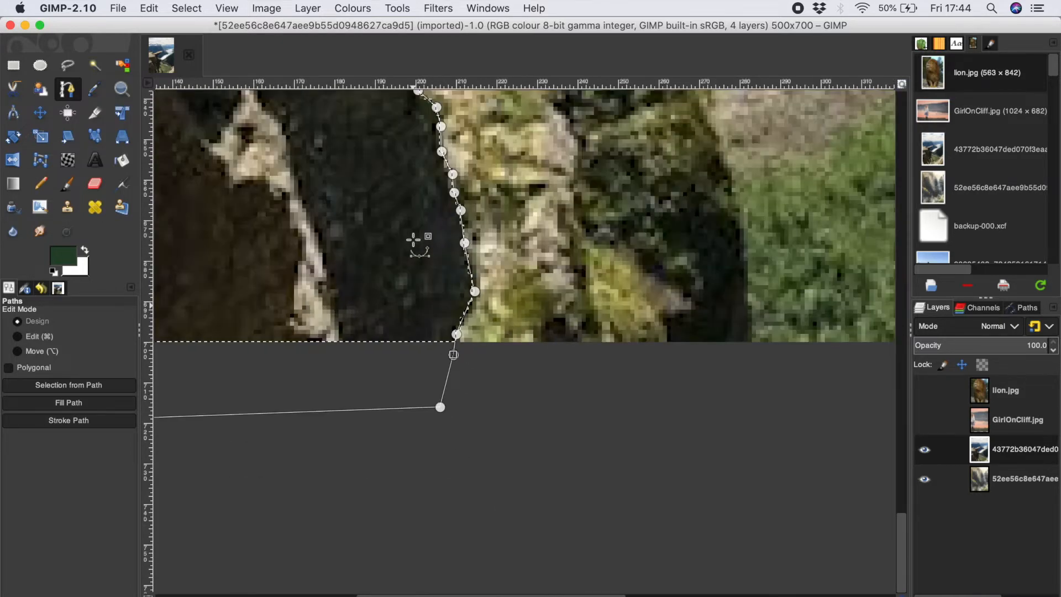
scroll(416, 238, up, 5)
right_click(1009, 459)
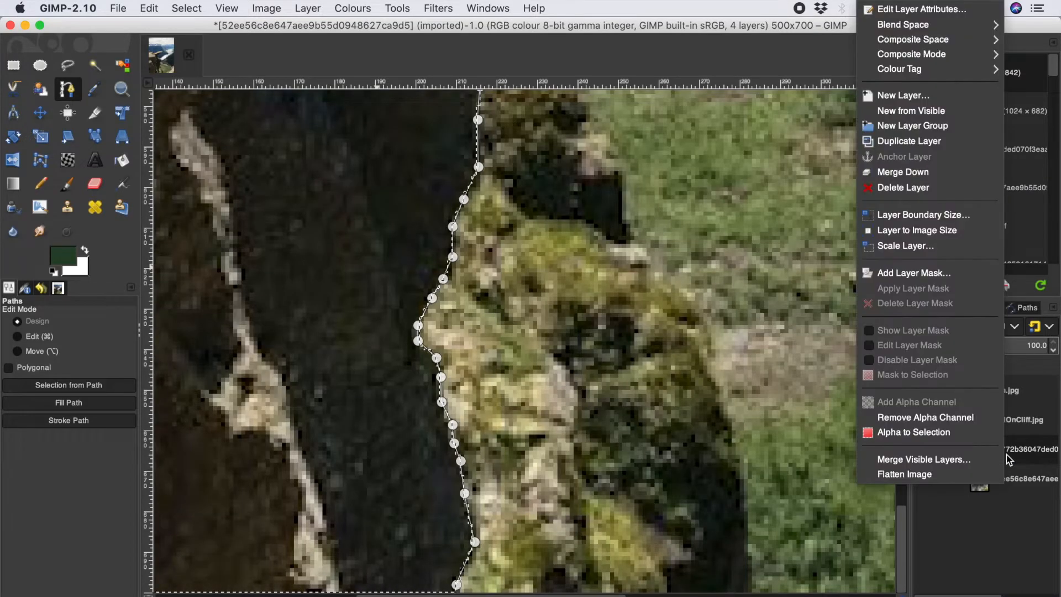
click(921, 276)
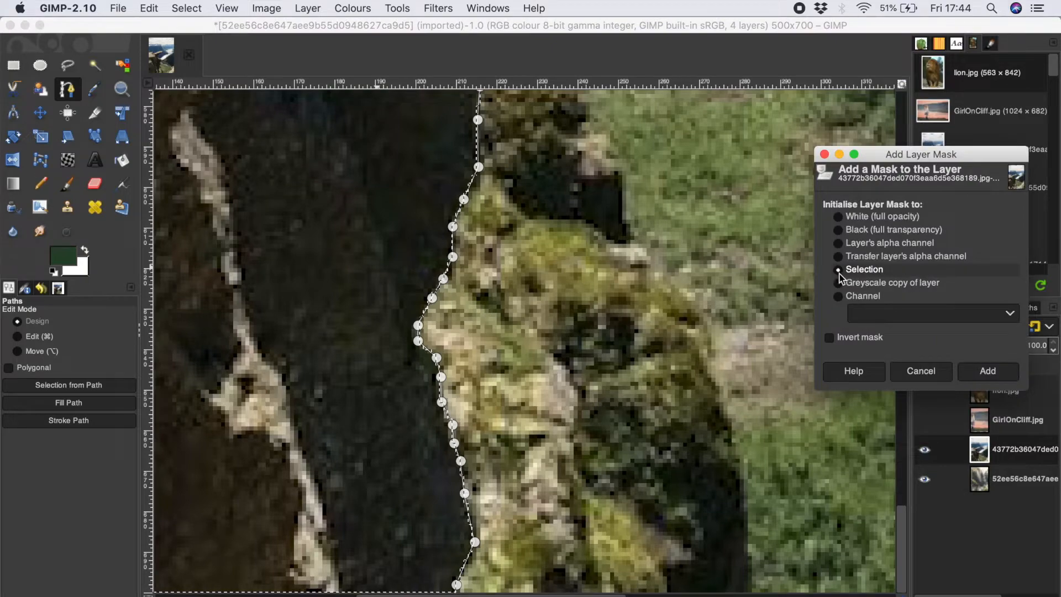
click(986, 373)
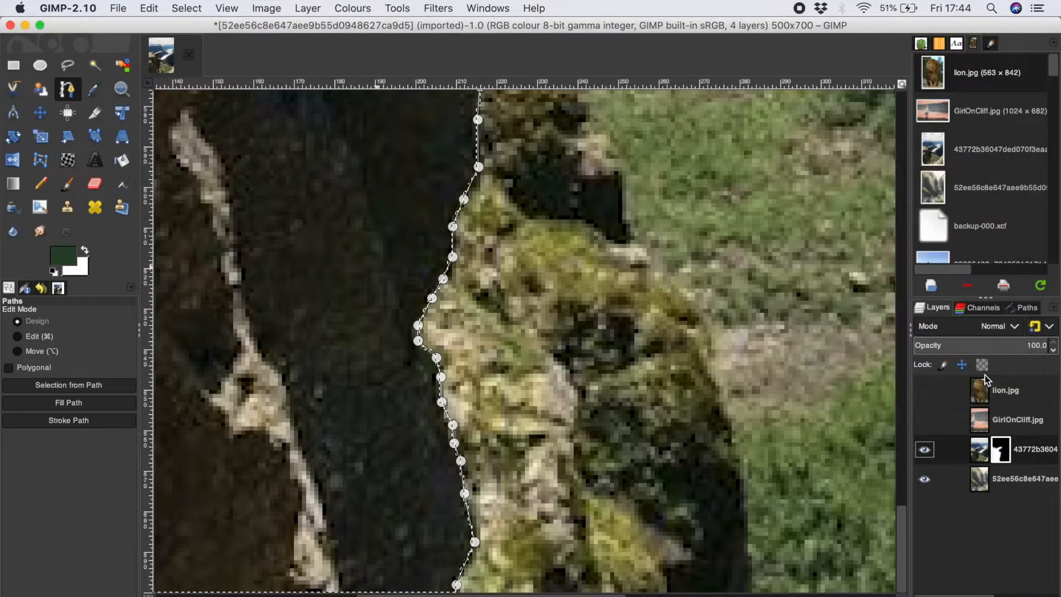
scroll(523, 353, down, 3)
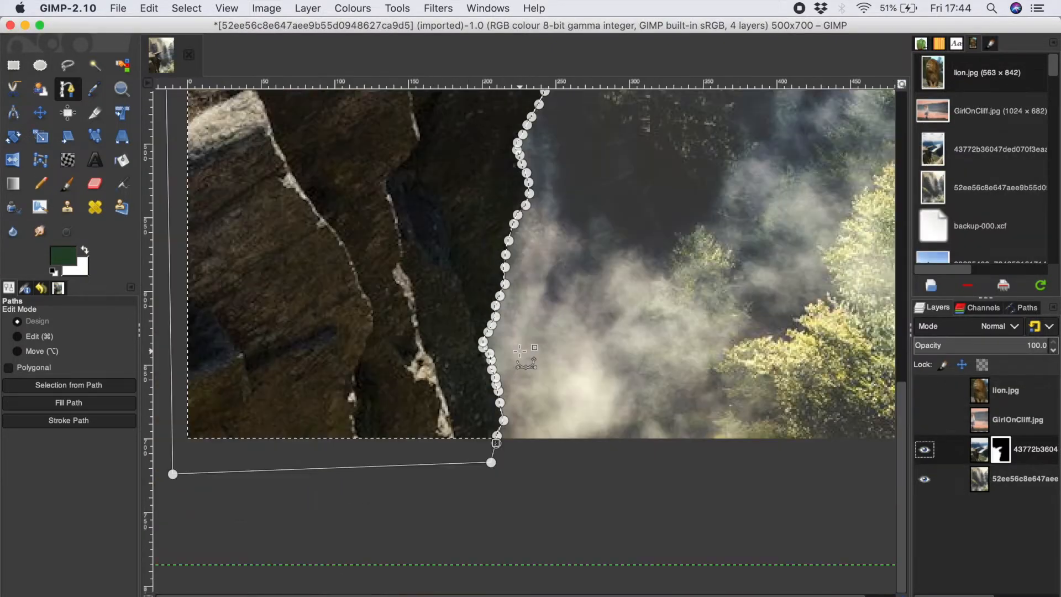
Put away the path by switching to the Move tool and clear the selection around the cliff.
click(40, 112)
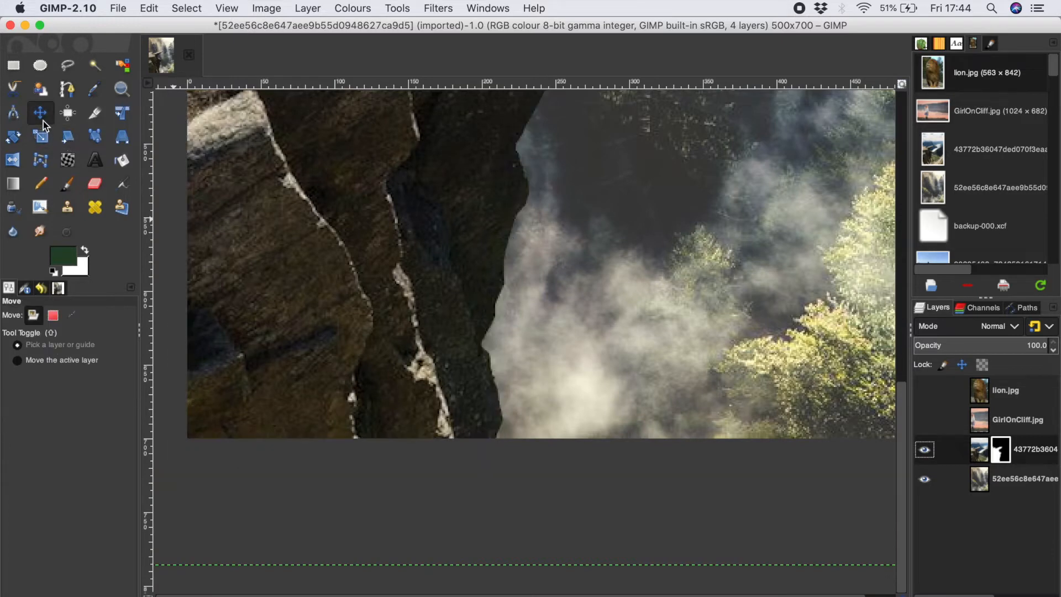
right_click(352, 310)
mouse_move(406, 360)
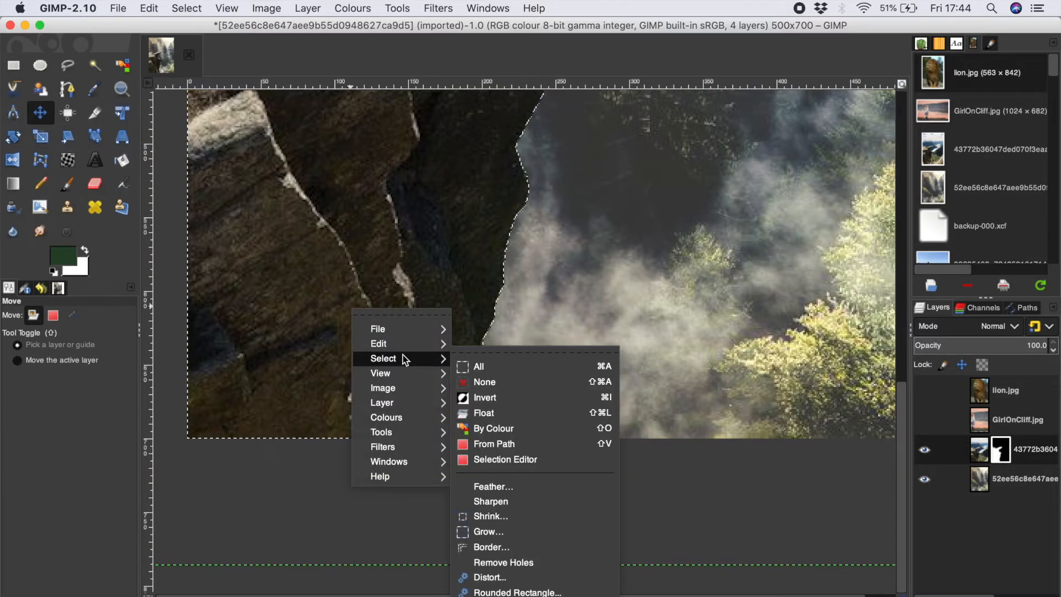
click(482, 381)
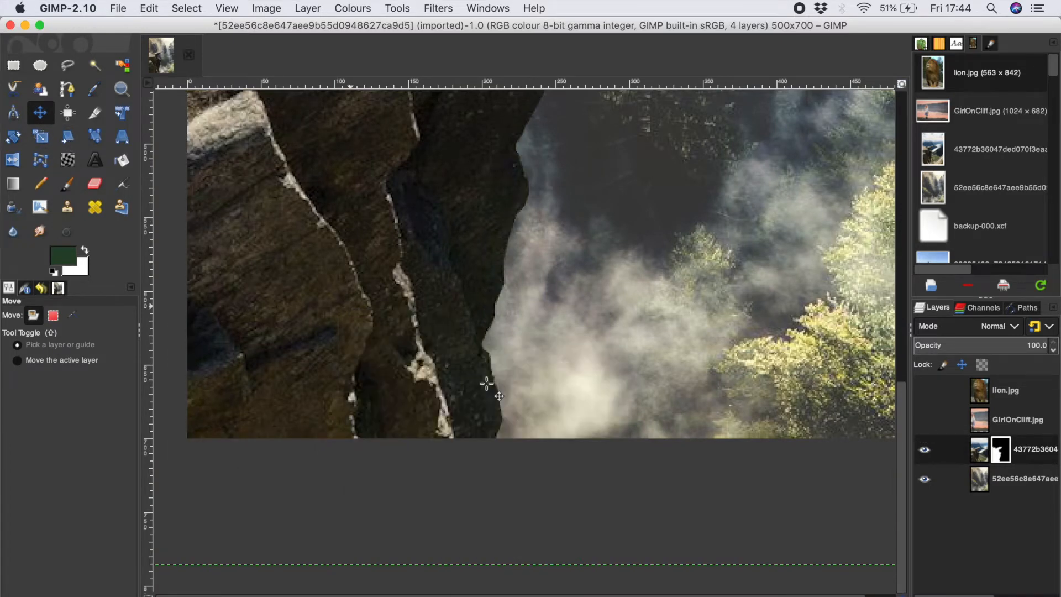
key(shift+ctrl+j)
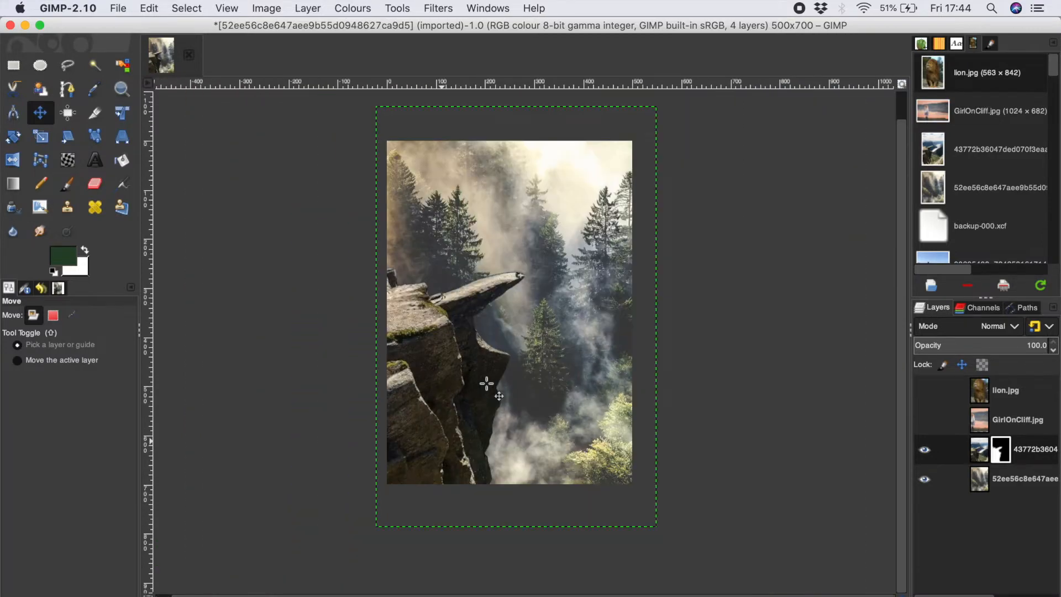
scroll(485, 294, up, 6)
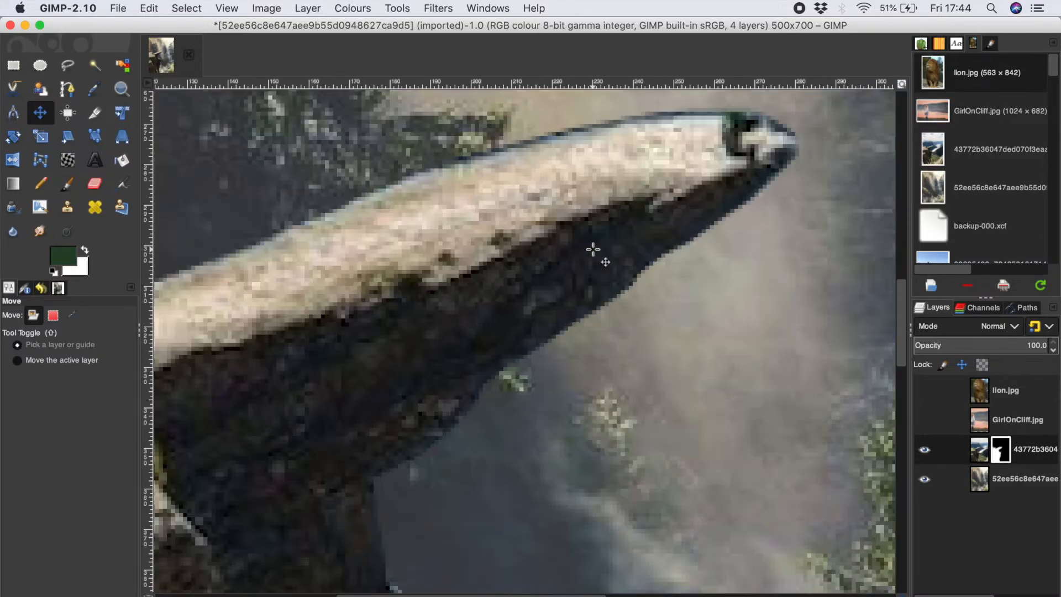
Reselect the cliff outline on the cliff layer's image and set the Heal tool to the 2. Hardness 075 brush at size 12.
scroll(592, 249, up, 4)
click(94, 207)
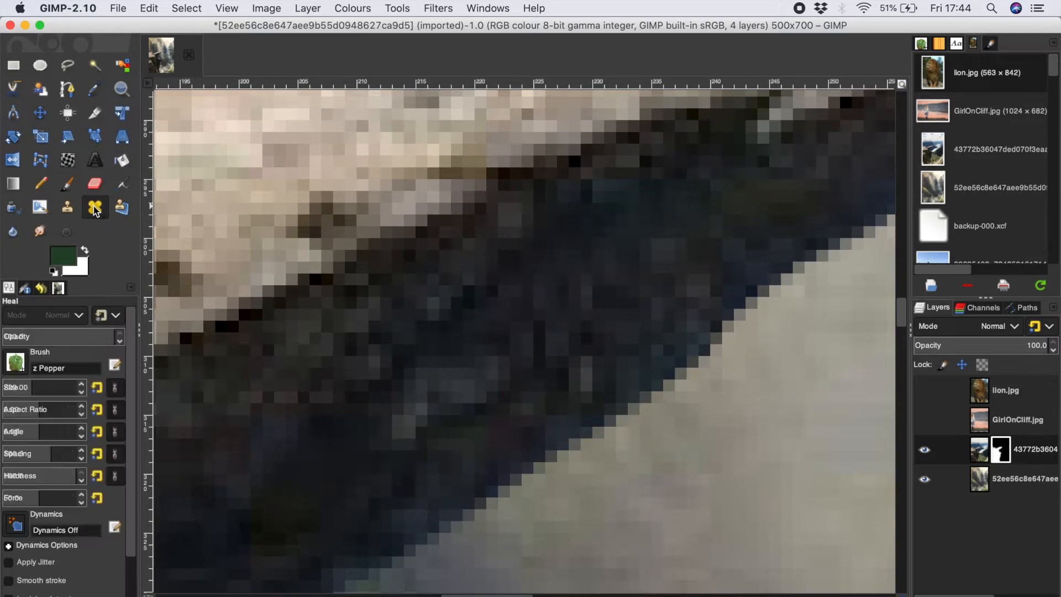
scroll(439, 246, right, 10)
scroll(438, 246, down, 5)
scroll(452, 433, up, 3)
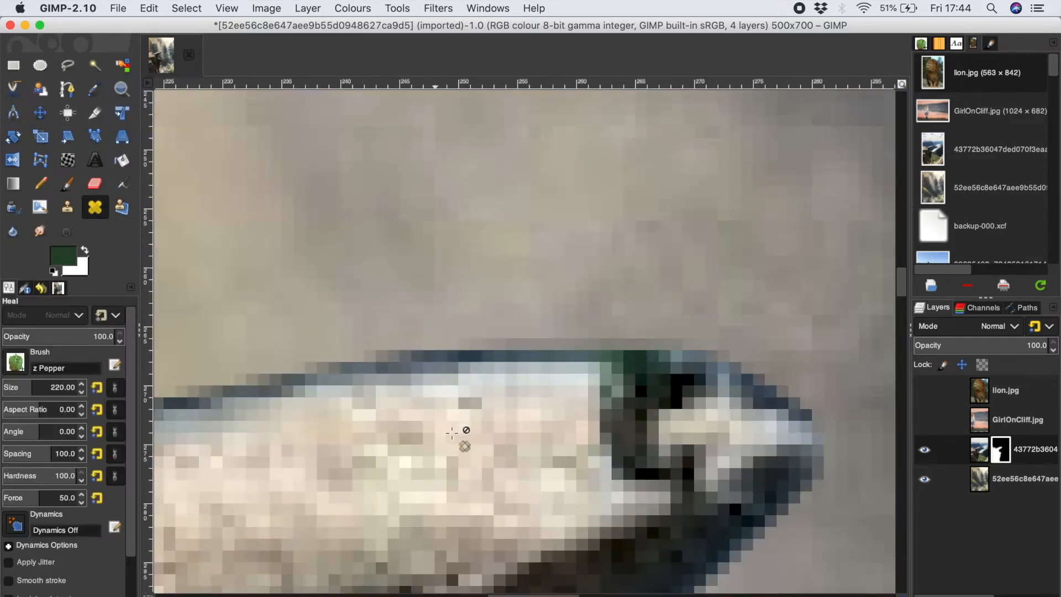
scroll(447, 444, down, 2)
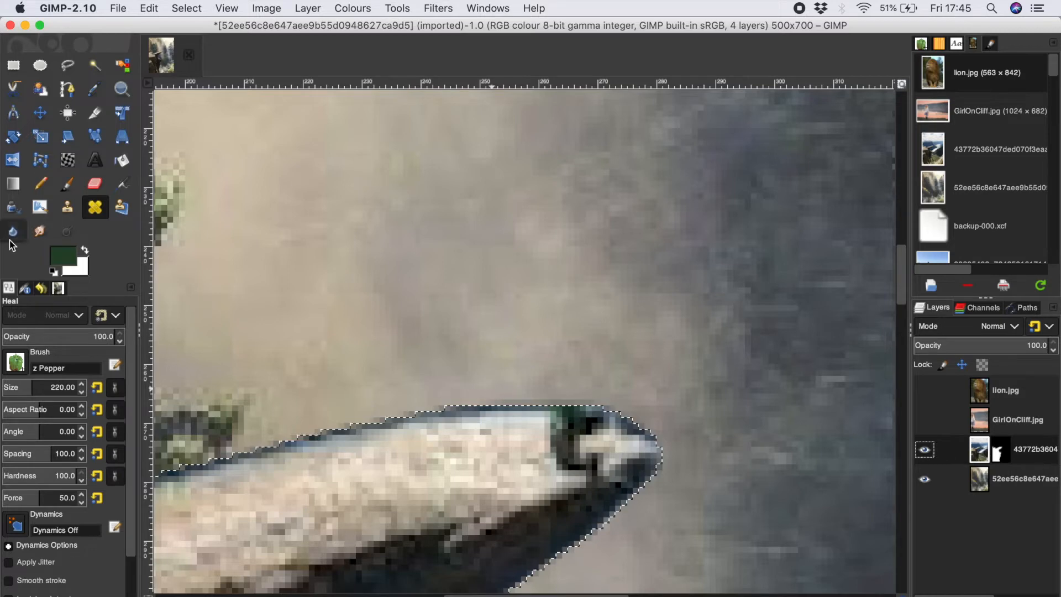
click(15, 362)
click(37, 390)
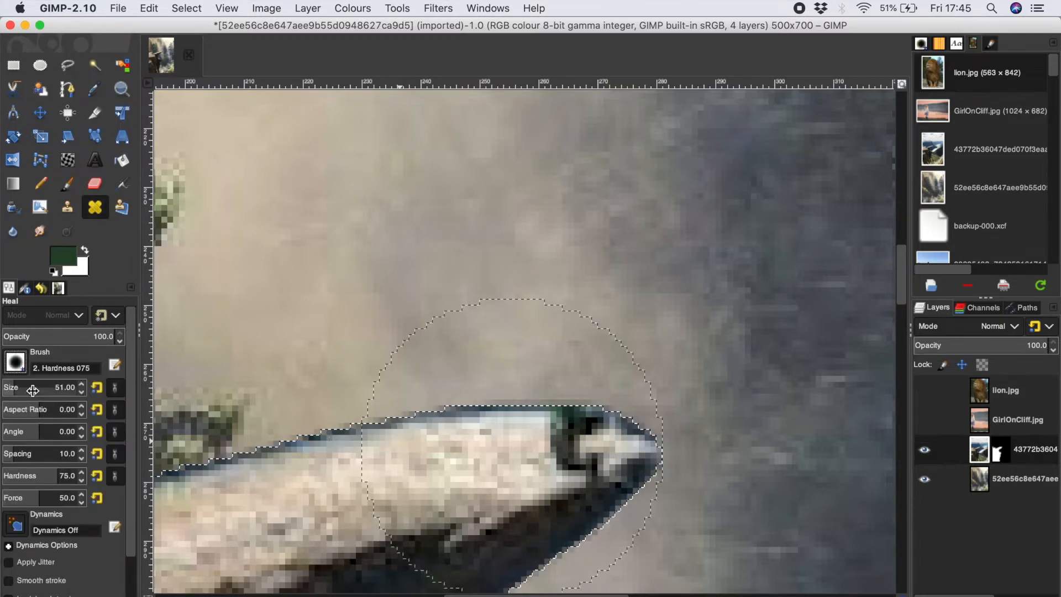
click(7, 385)
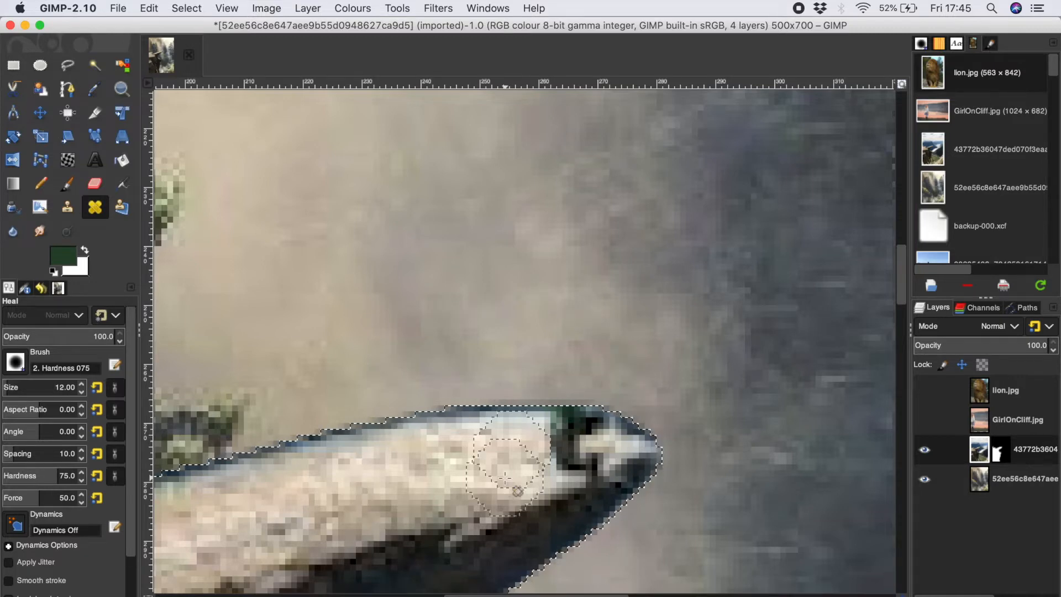
Heal the dark and green figure at the tip of the rock ledge, using the pale rock beside it as source.
scroll(517, 491, up, 3)
mouse_move(714, 405)
mouse_down()
mouse_move(670, 390)
mouse_move(782, 398)
mouse_up()
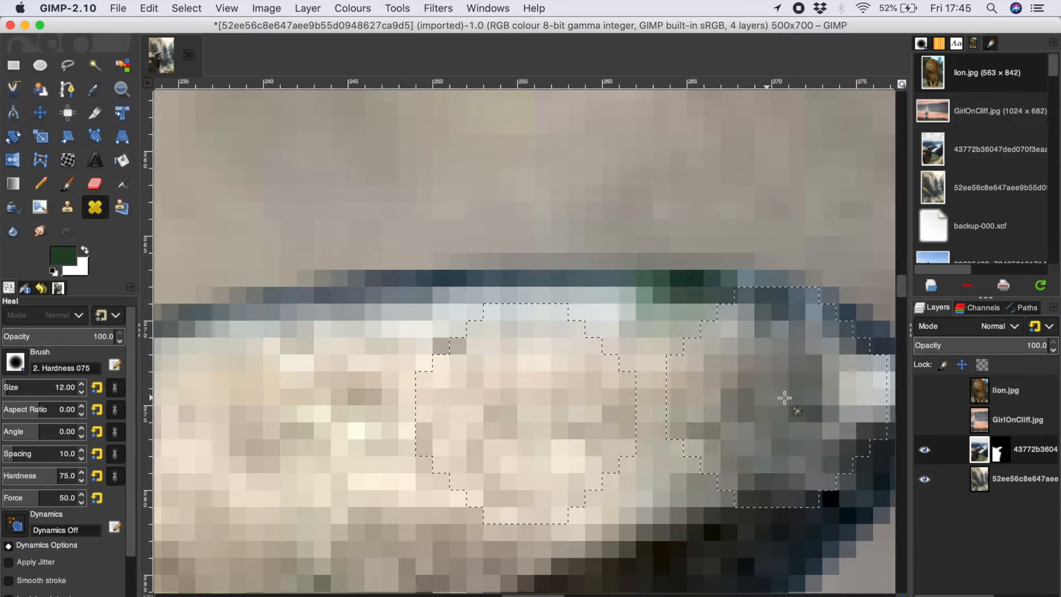
scroll(782, 398, down, 5)
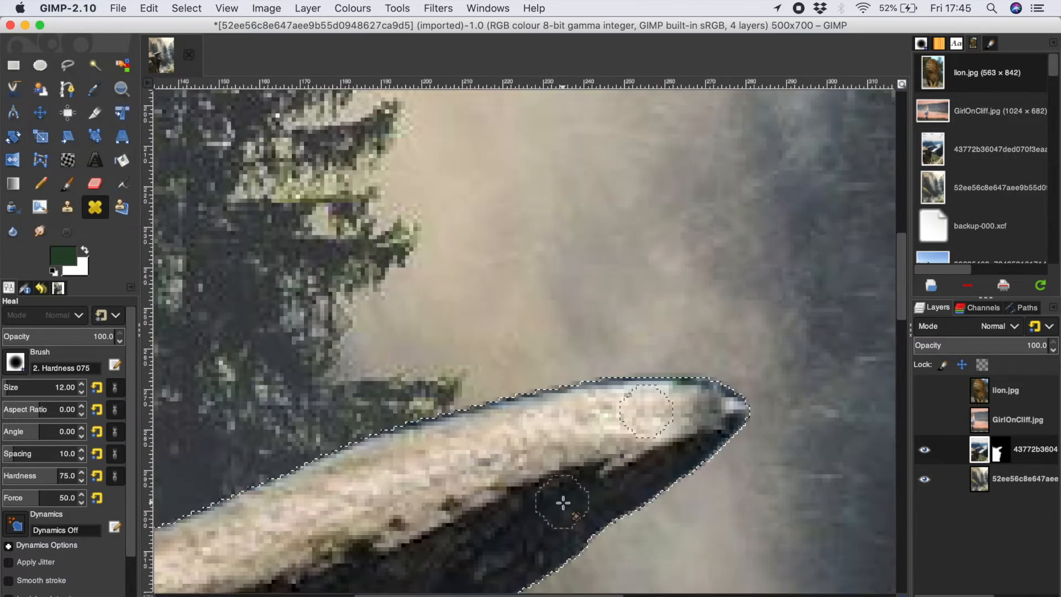
Heal the black marks near the base of the rock ledge with clean pale stone sampled from beside them.
scroll(563, 502, left, 3)
scroll(563, 502, down, 2)
scroll(315, 457, up, 2)
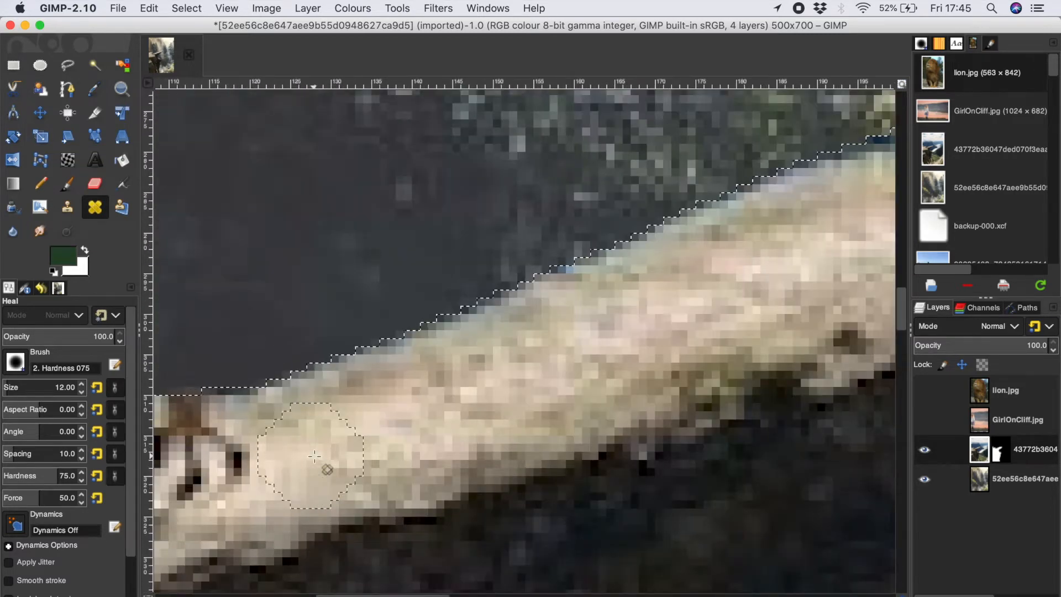
scroll(318, 455, up, 2)
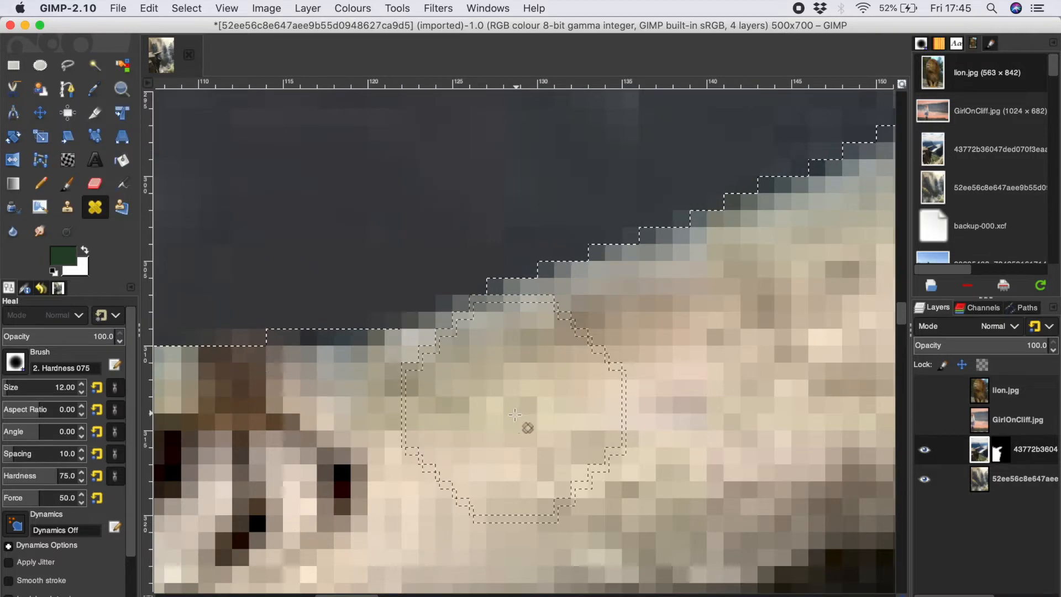
scroll(344, 449, down, 4)
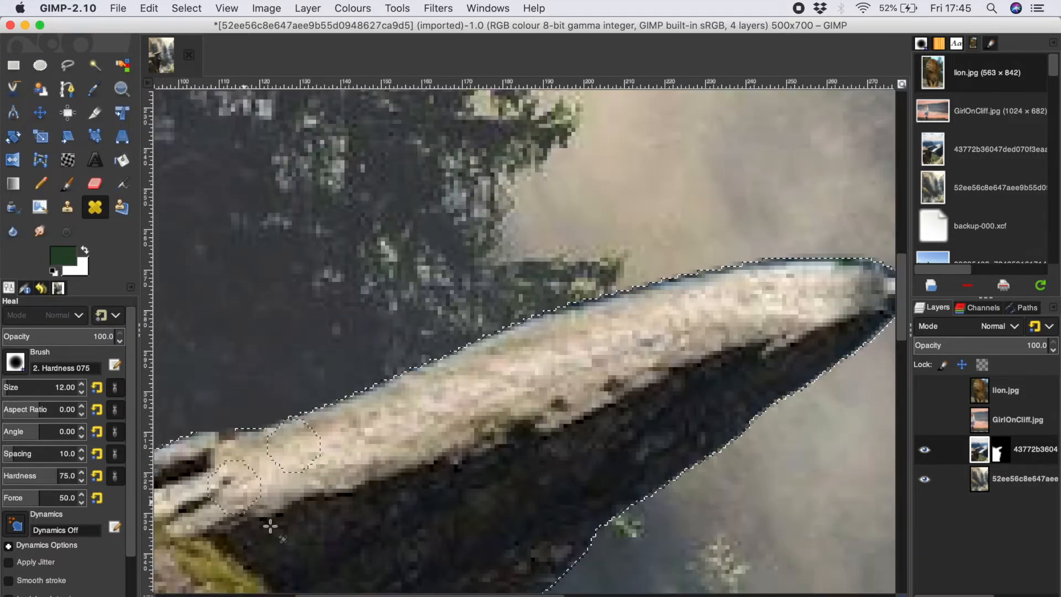
scroll(254, 500, down, 1)
scroll(239, 486, up, 2)
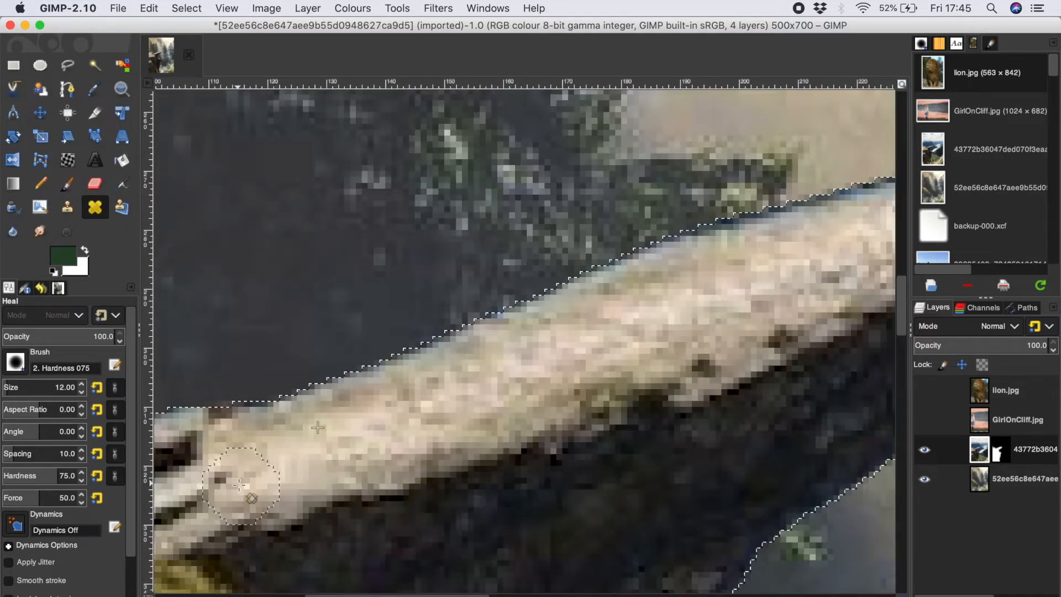
Airbrush over the remaining dark spot at the ledge's base with a beige sampled from the rock, reducing the brush size to 8.
scroll(239, 485, up, 1)
key(a)
ctrl+click(266, 482)
scroll(249, 475, up, 1)
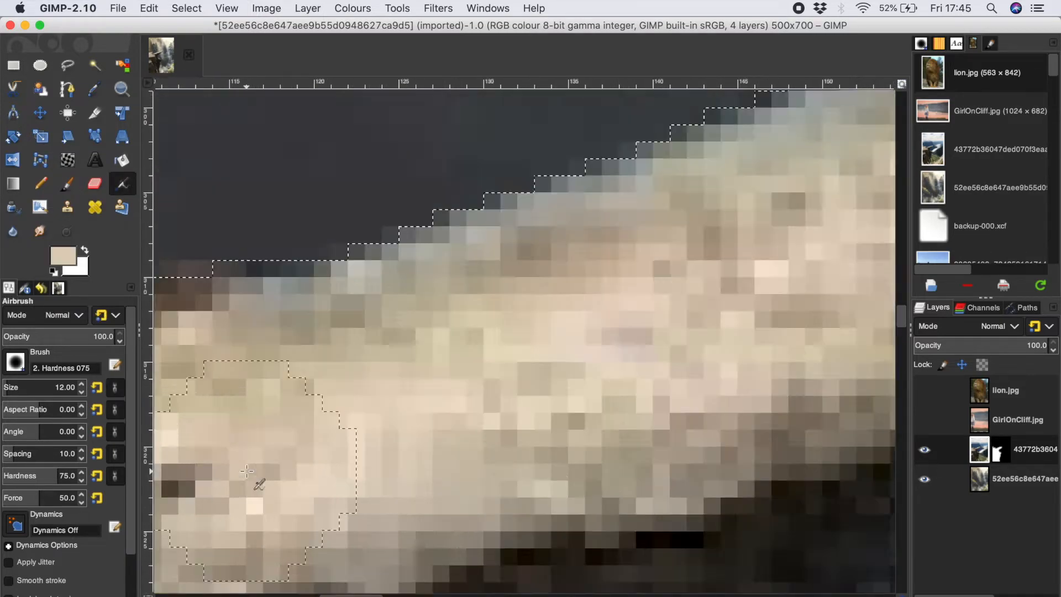
scroll(243, 466, down, 2)
key(bracketleft)
key(bracketleft)
key(bracketleft)
key(bracketleft)
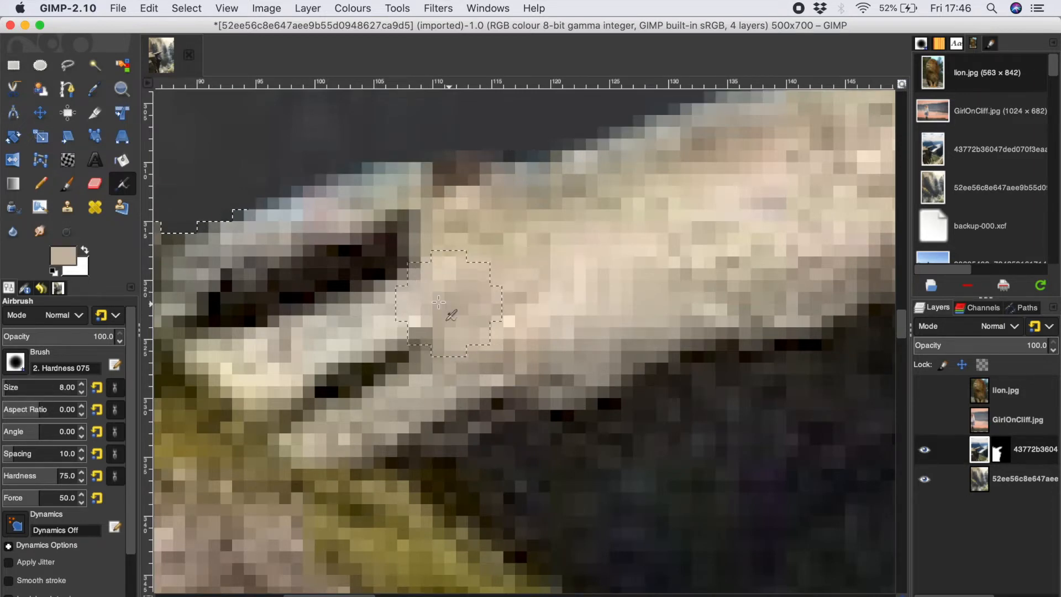
Airbrush the brown patch on the ledge's upper edge at brush size 4, sampling the grey-blue rim colour beside it.
scroll(487, 188, up, 2)
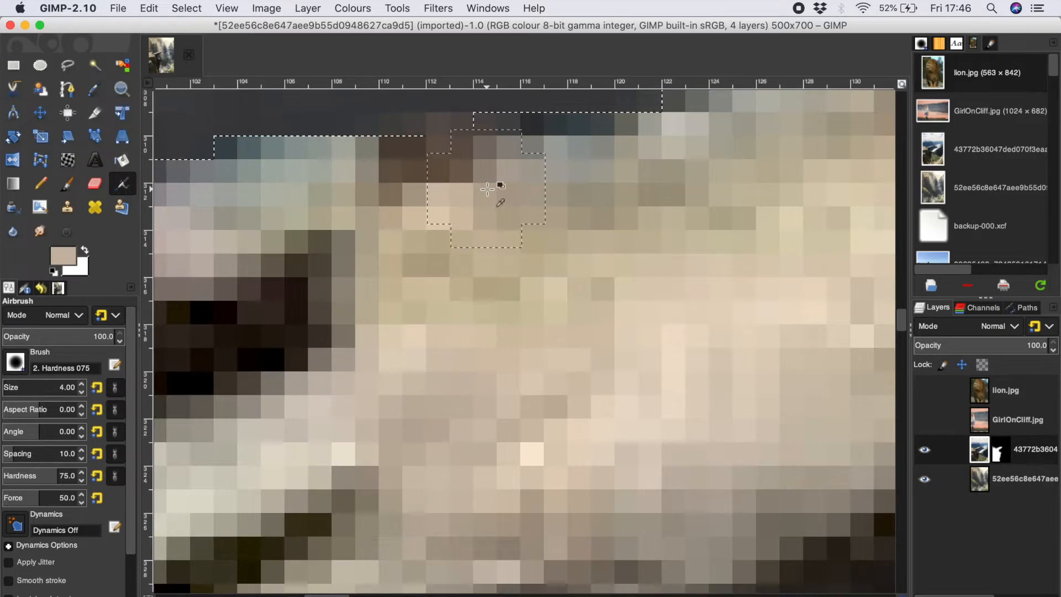
scroll(487, 190, down, 3)
ctrl+click(429, 180)
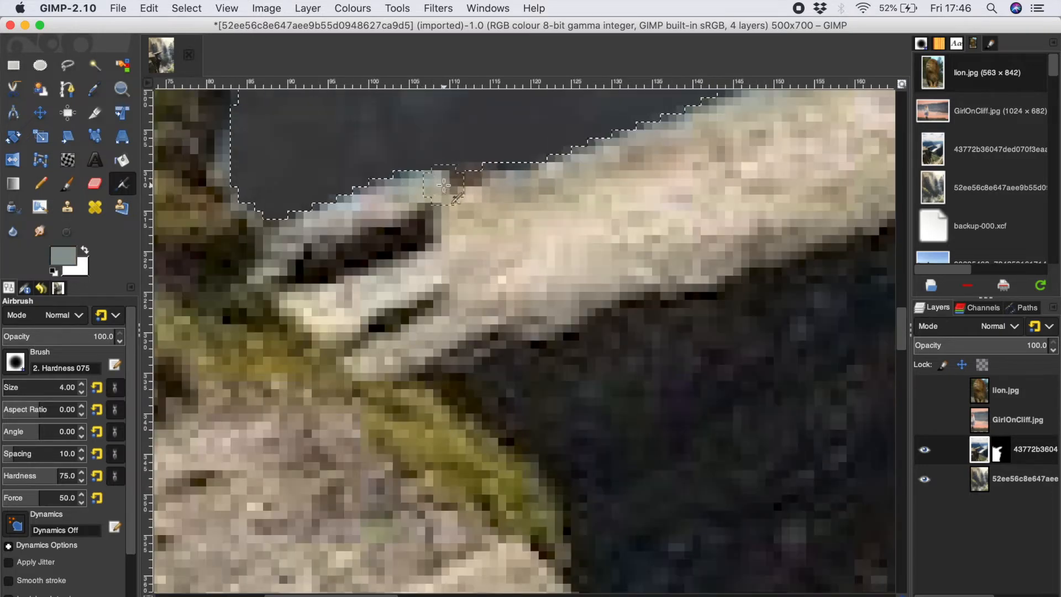
Clear the selection around the cliff.
scroll(581, 200, down, 2)
scroll(581, 203, right, 10)
scroll(580, 203, down, 2)
scroll(581, 202, down, 1)
scroll(332, 317, down, 1)
right_click(301, 331)
mouse_move(388, 381)
click(434, 384)
scroll(433, 390, down, 2)
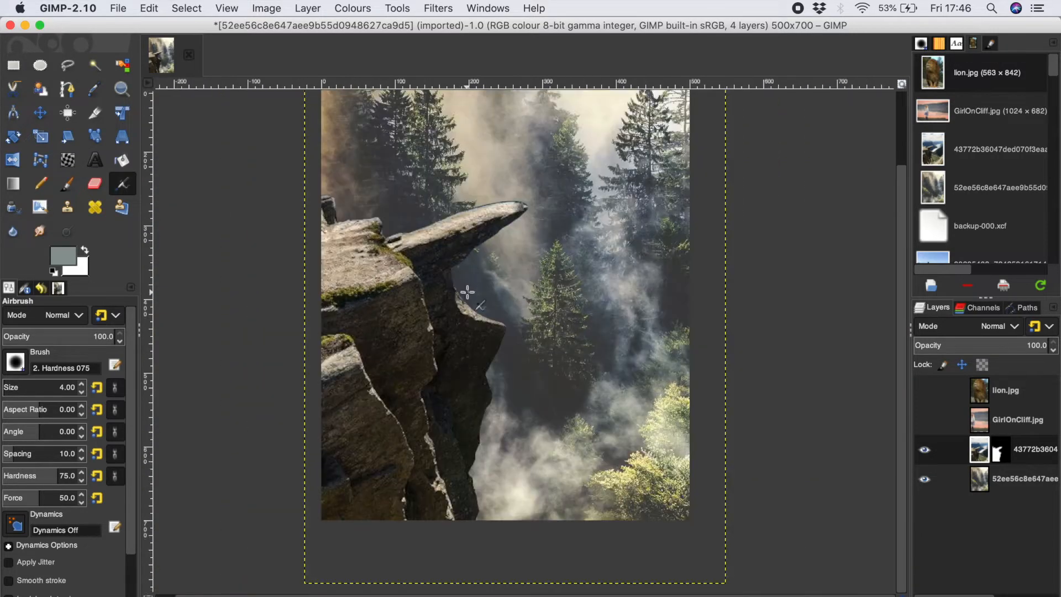
Show the lion layer and start scaling it down to about 439 × 656 px over the canvas's lower right area.
click(1026, 402)
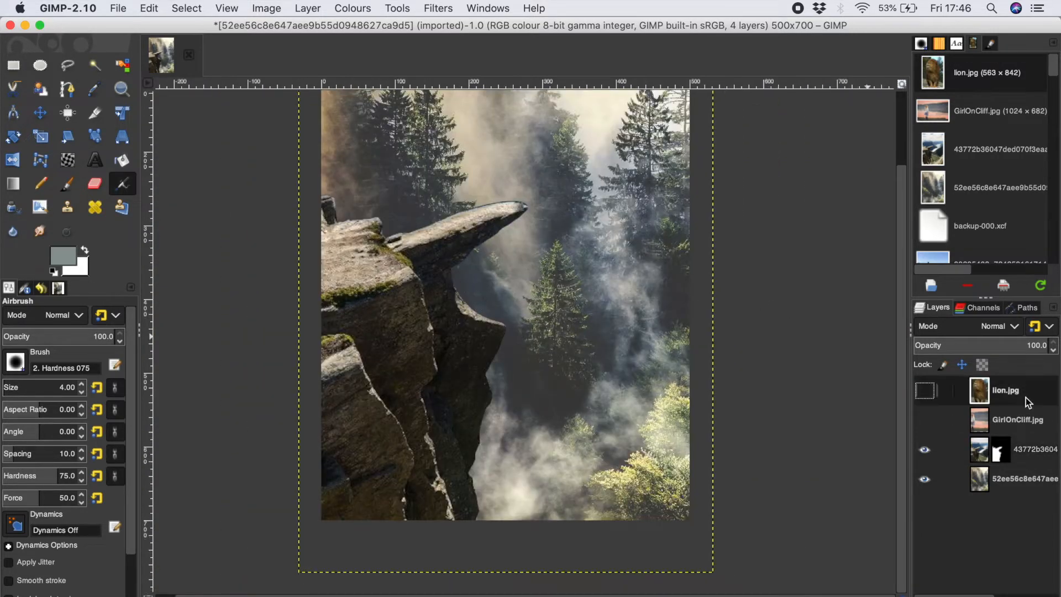
click(924, 391)
key(shift+s)
scroll(315, 237, down, 3)
scroll(314, 239, up, 2)
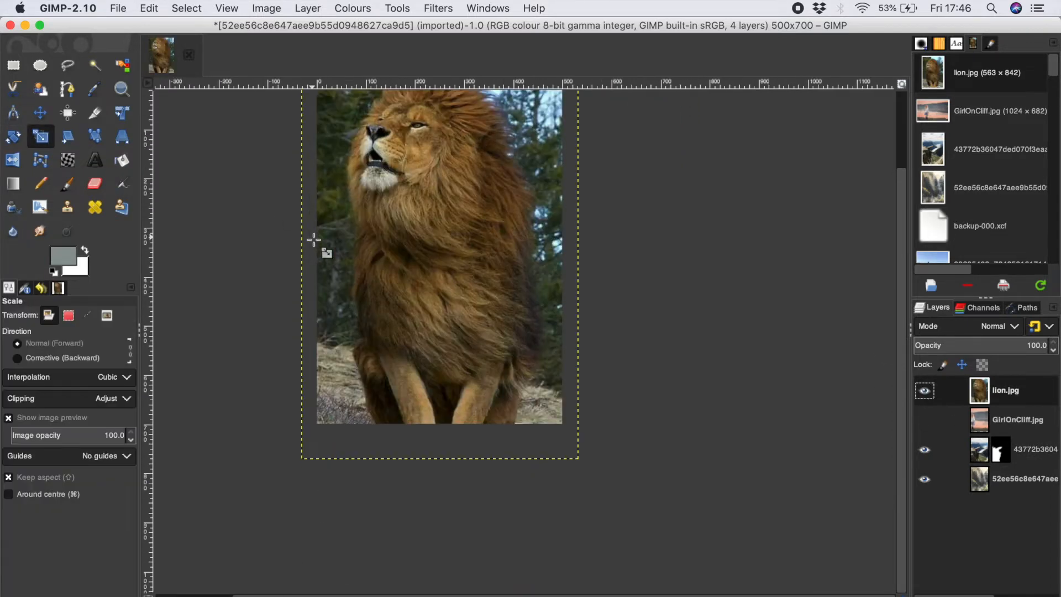
scroll(314, 239, up, 3)
drag(387, 260, 469, 340)
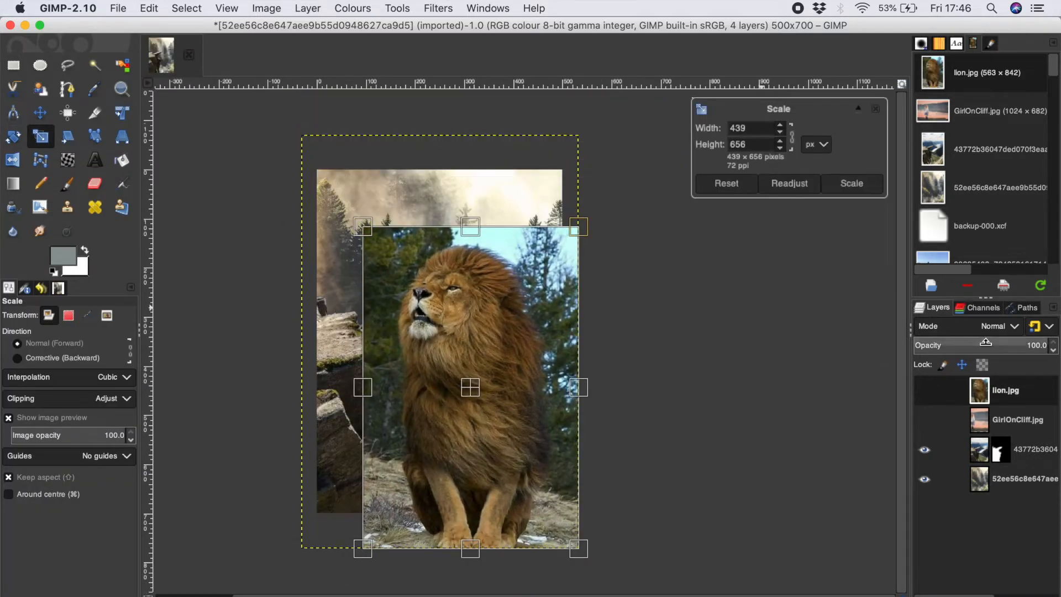
Lower the lion layer's opacity to about 51, scale it to 393 × 588 px at the canvas's lower right, and restore full opacity.
drag(986, 342, 982, 343)
drag(477, 402, 512, 370)
drag(401, 197, 424, 230)
mouse_move(528, 388)
mouse_down()
mouse_move(513, 369)
mouse_move(514, 383)
mouse_up()
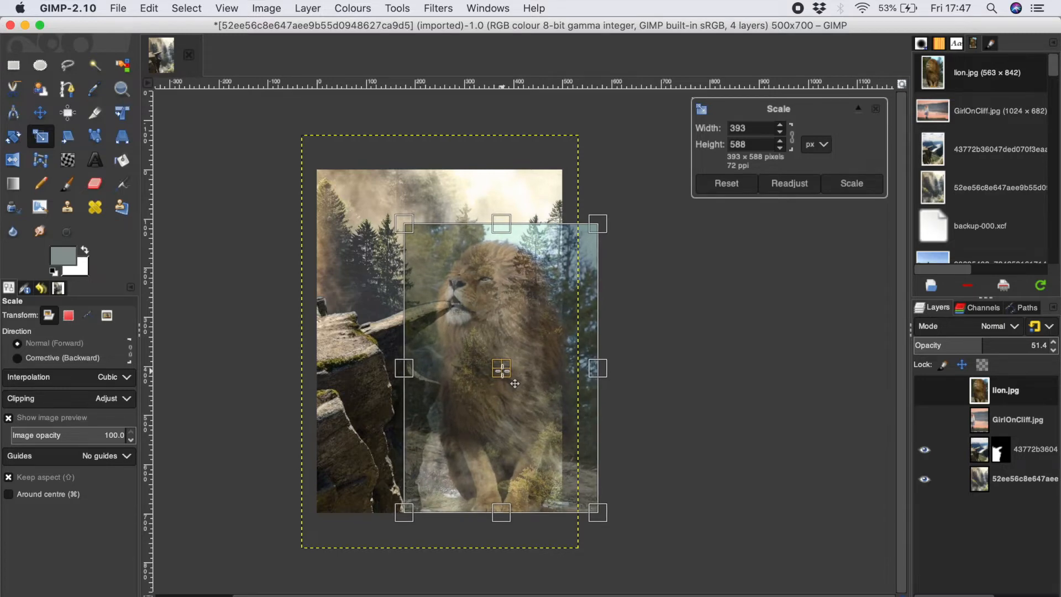
key(Return)
drag(980, 344, 1059, 348)
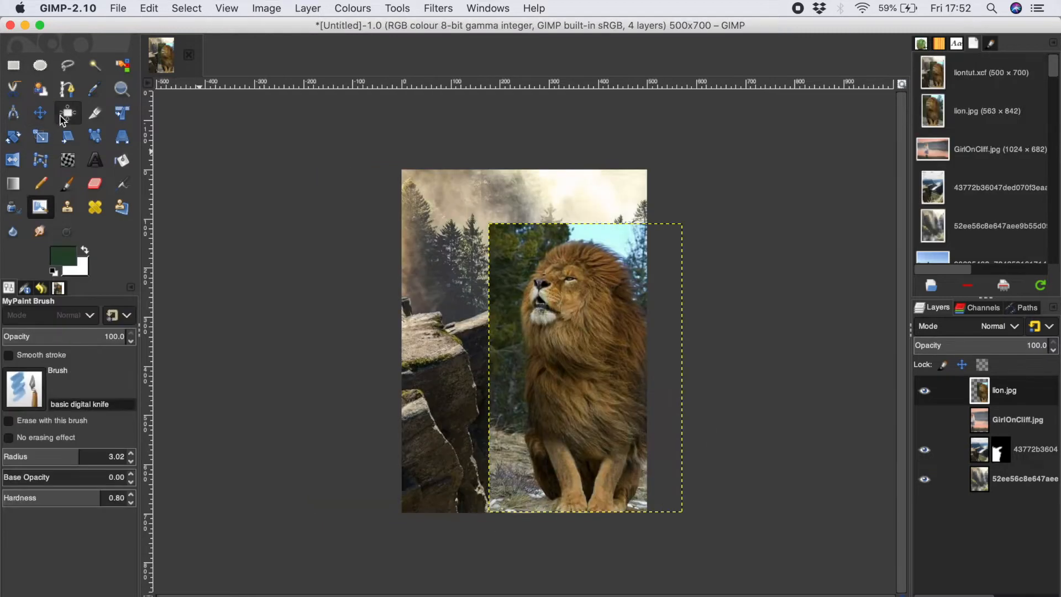
Start a path below the lion's front paws and trace it up the outer edge of the hind leg facing the cliff.
click(70, 100)
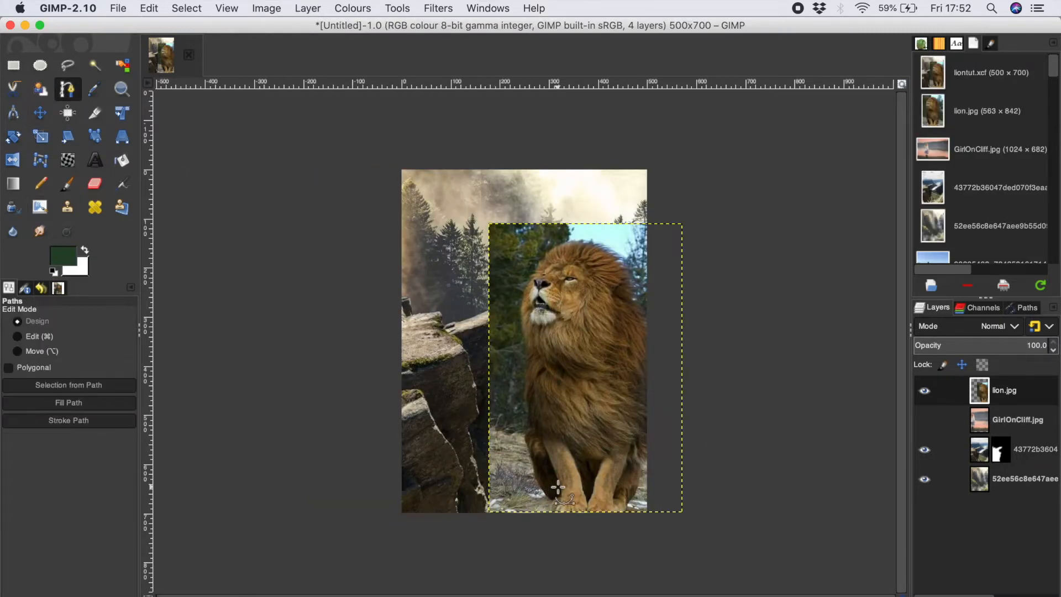
scroll(558, 488, up, 4)
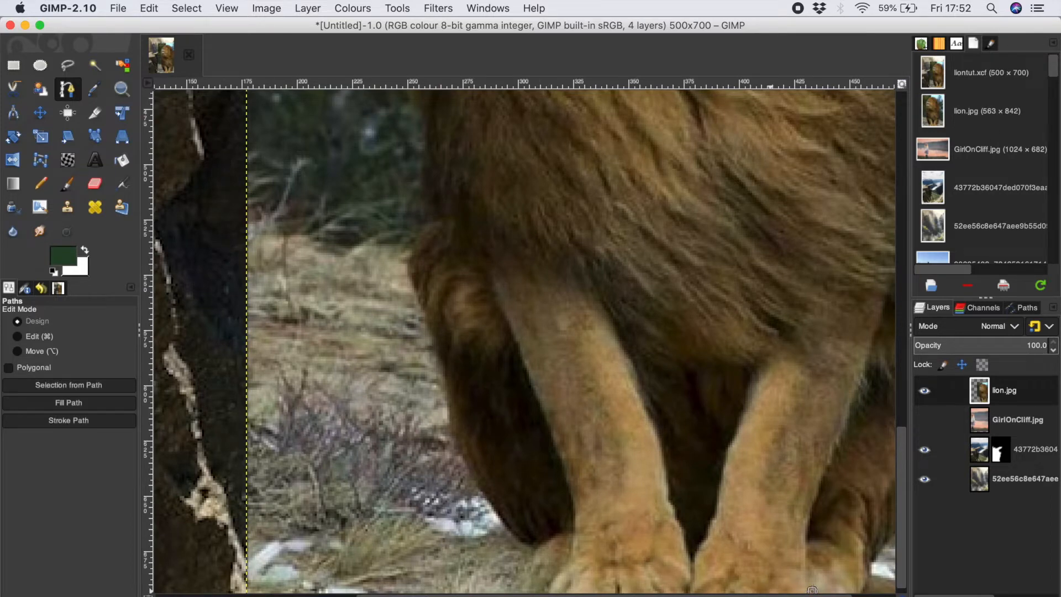
click(538, 592)
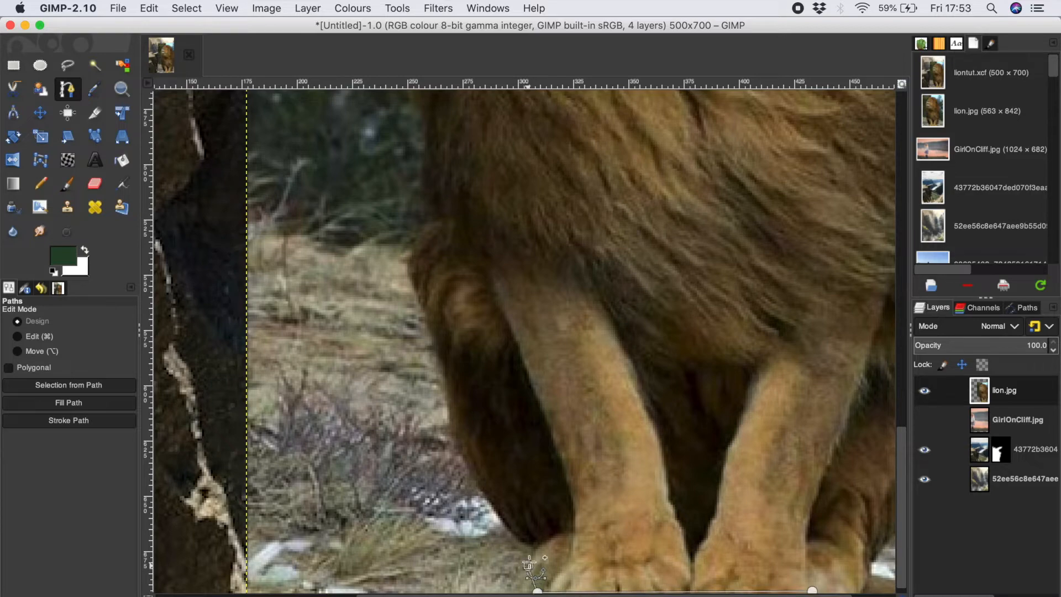
click(493, 503)
click(470, 459)
click(452, 424)
click(446, 379)
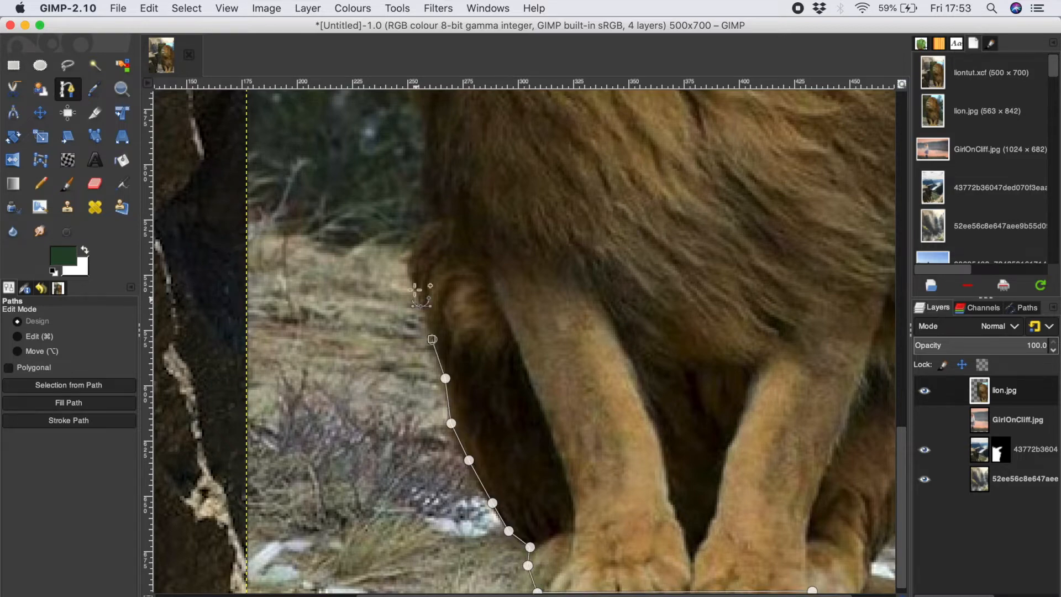
Continue the path up the lion's cliff-facing side, past the chest and muzzle towards the forehead.
scroll(434, 310, up, 5)
click(407, 310)
scroll(417, 265, up, 8)
click(452, 278)
click(464, 246)
Trace the path over the top of the lion's mane and down the far side of its head.
click(509, 173)
click(564, 154)
click(663, 126)
click(723, 138)
scroll(774, 170, right, 2)
click(835, 372)
scroll(879, 332, down, 6)
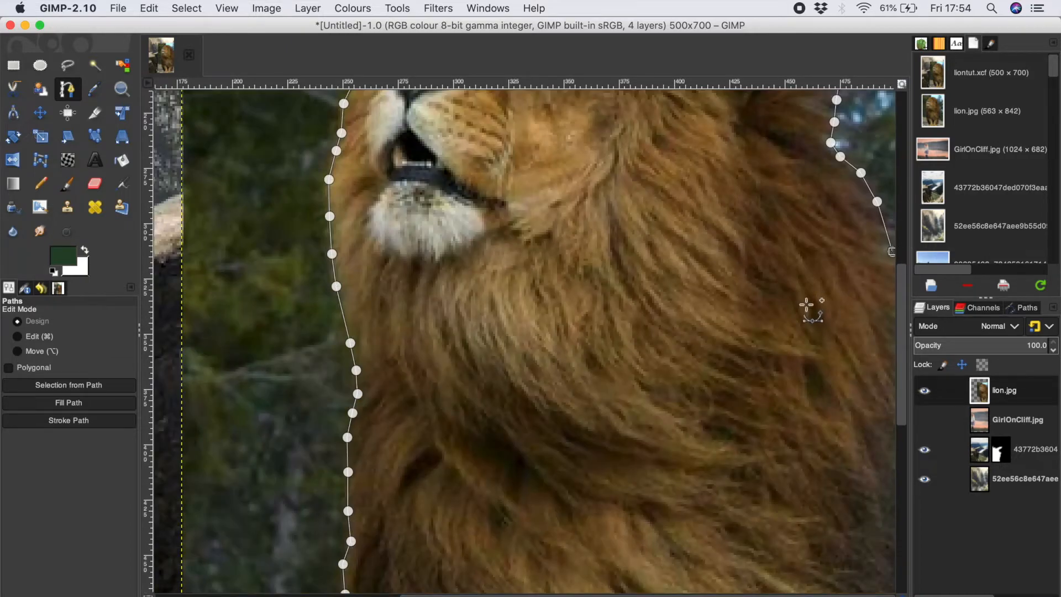
Extend the path past the canvas's right edge and straight down to just outside its lower-right corner.
scroll(808, 306, down, 3)
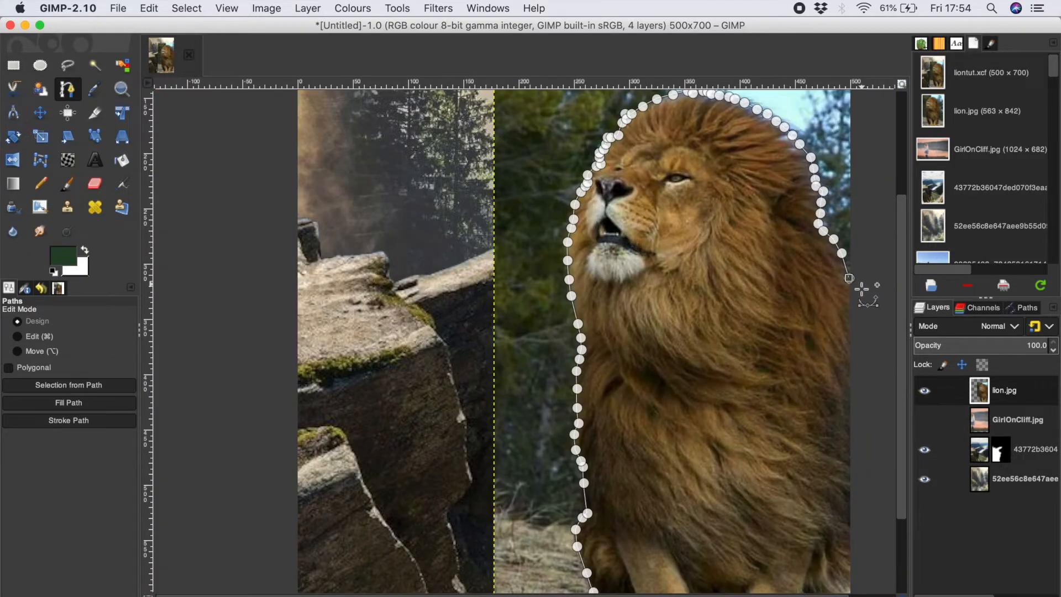
scroll(868, 399, down, 5)
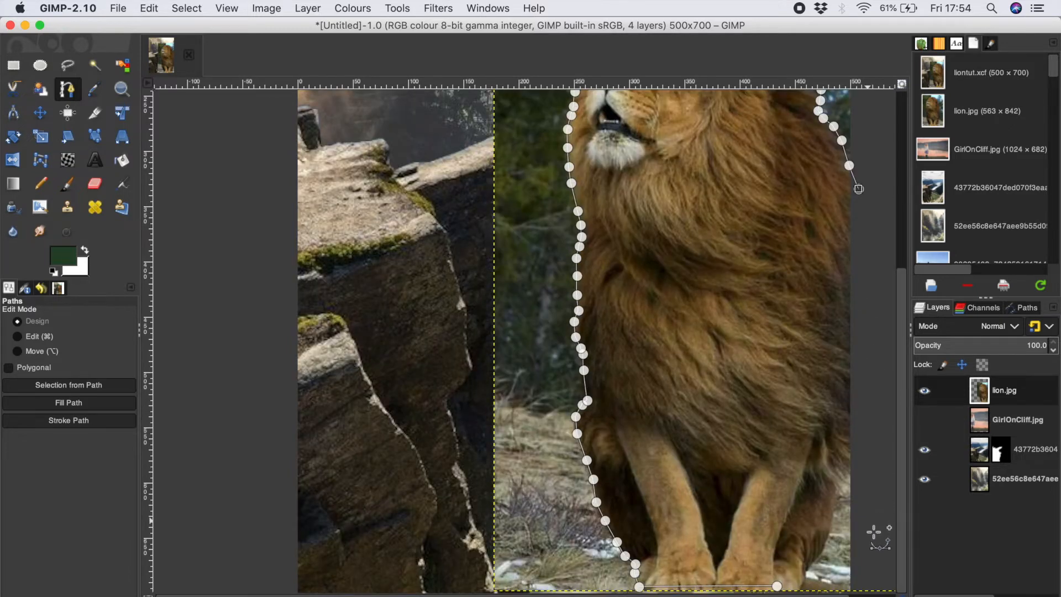
click(864, 590)
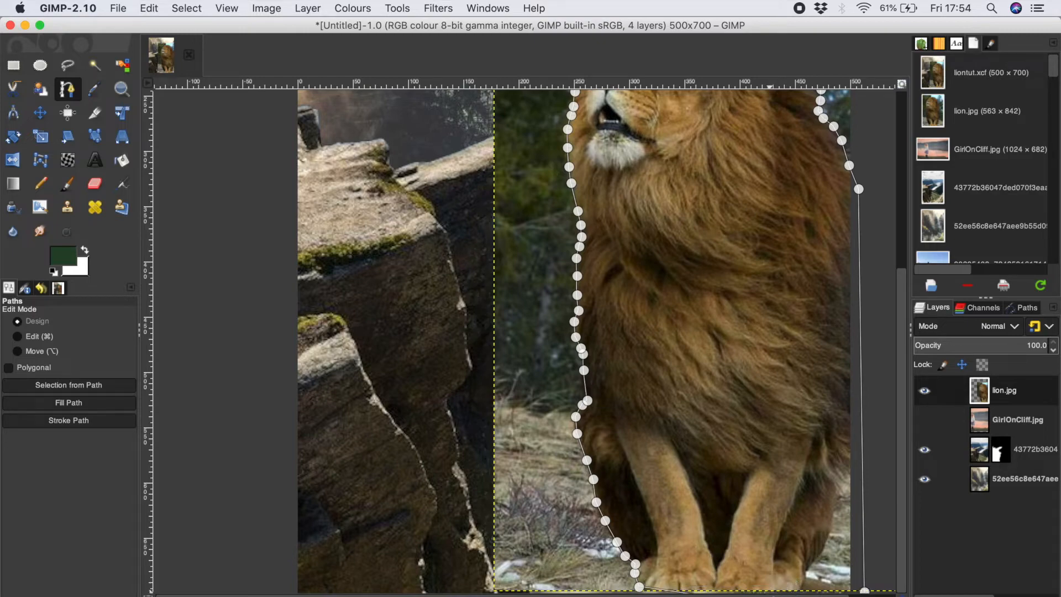
Close the path along the bottom of the lion's paws and convert it to a selection.
scroll(651, 590, down, 3)
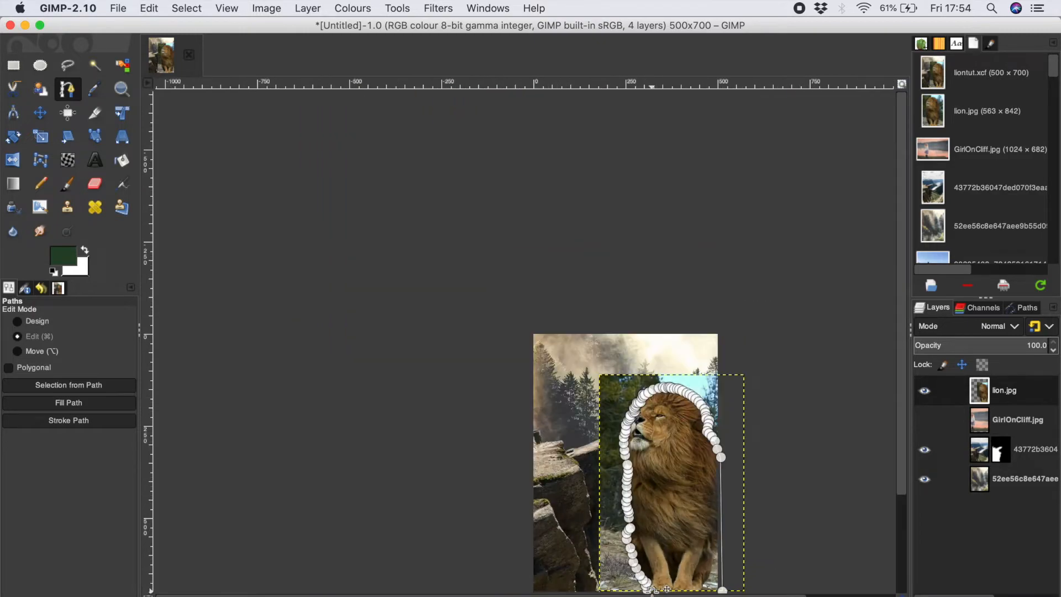
scroll(660, 547, up, 4)
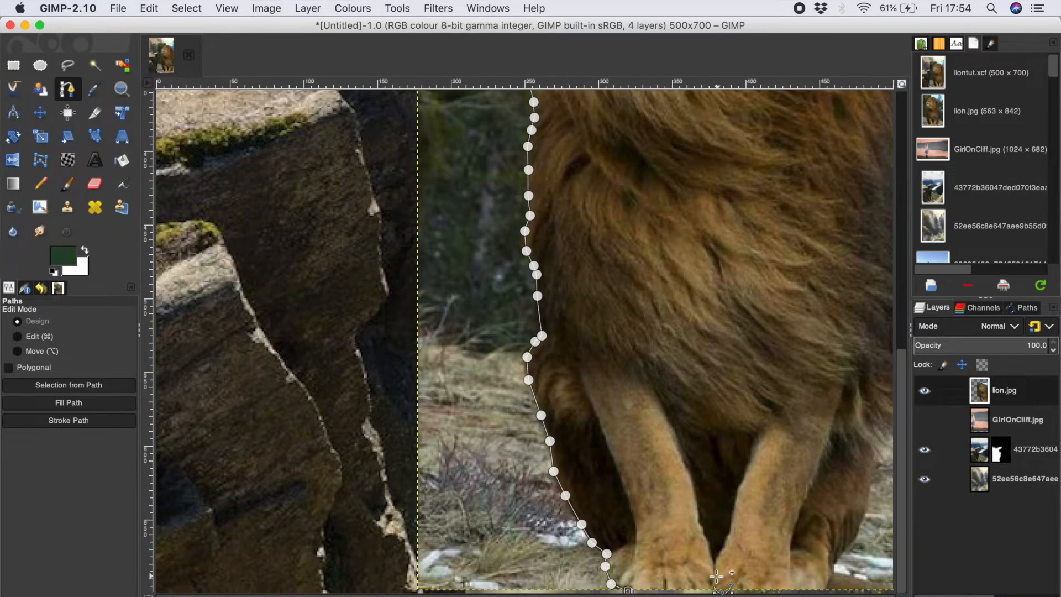
scroll(717, 575, down, 1)
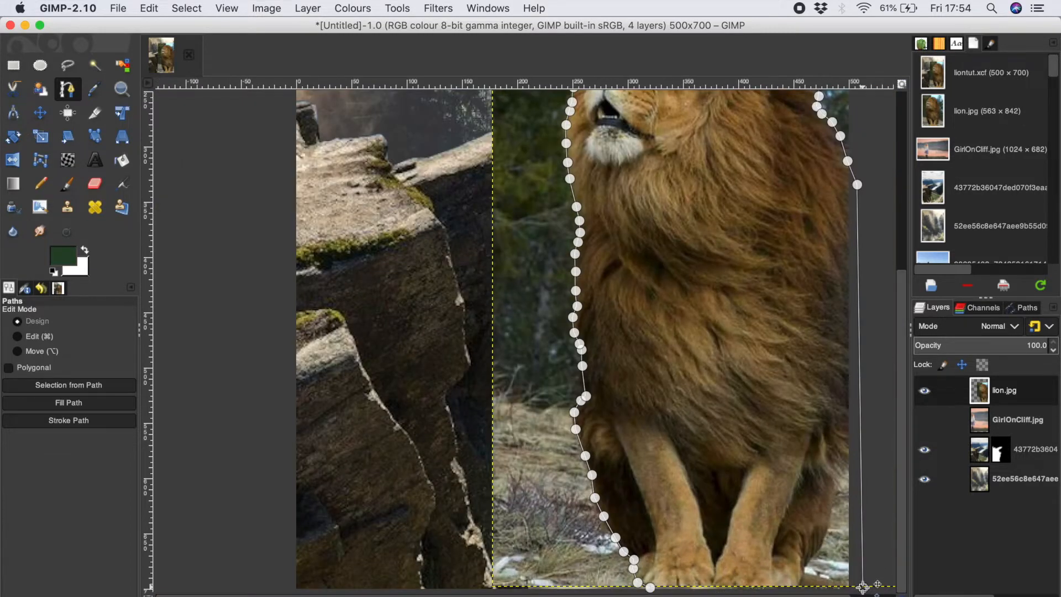
key(super)
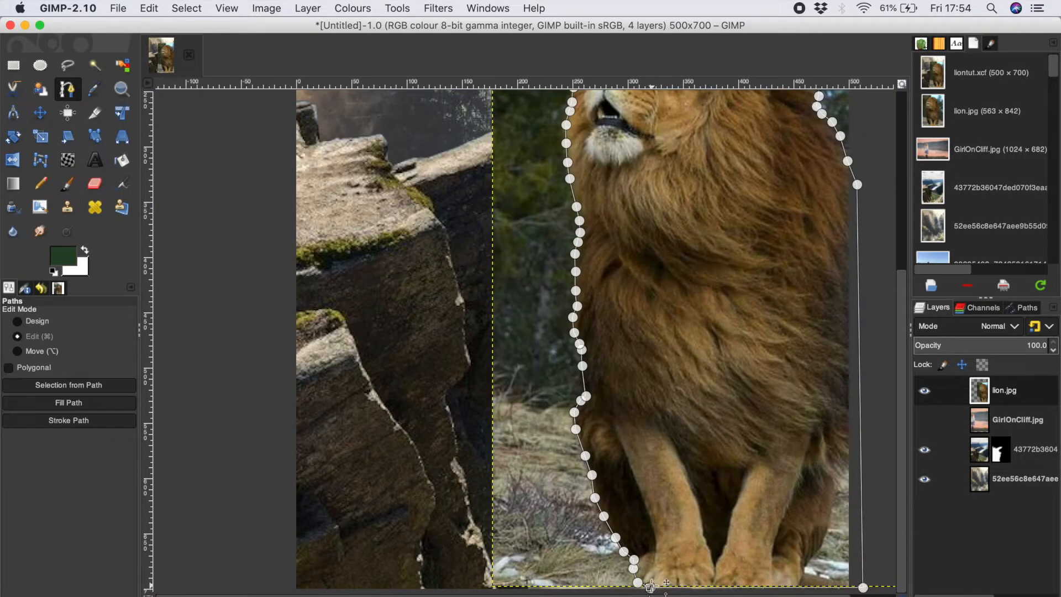
key(Return)
Add a layer mask to the lion.jpg layer, initialised from the current selection, to hide the lion's background.
right_click(662, 437)
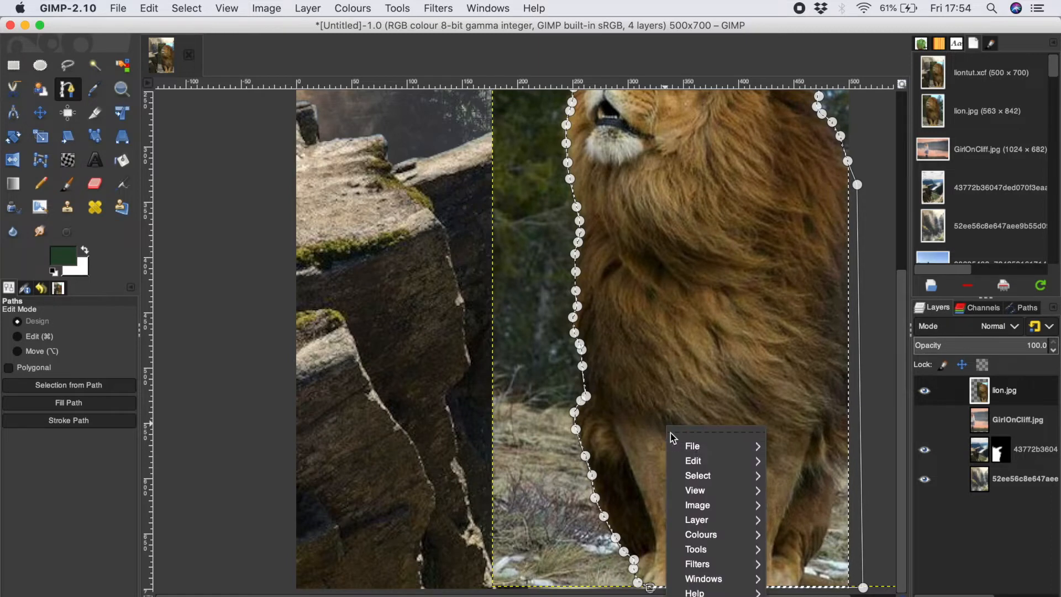
mouse_move(709, 481)
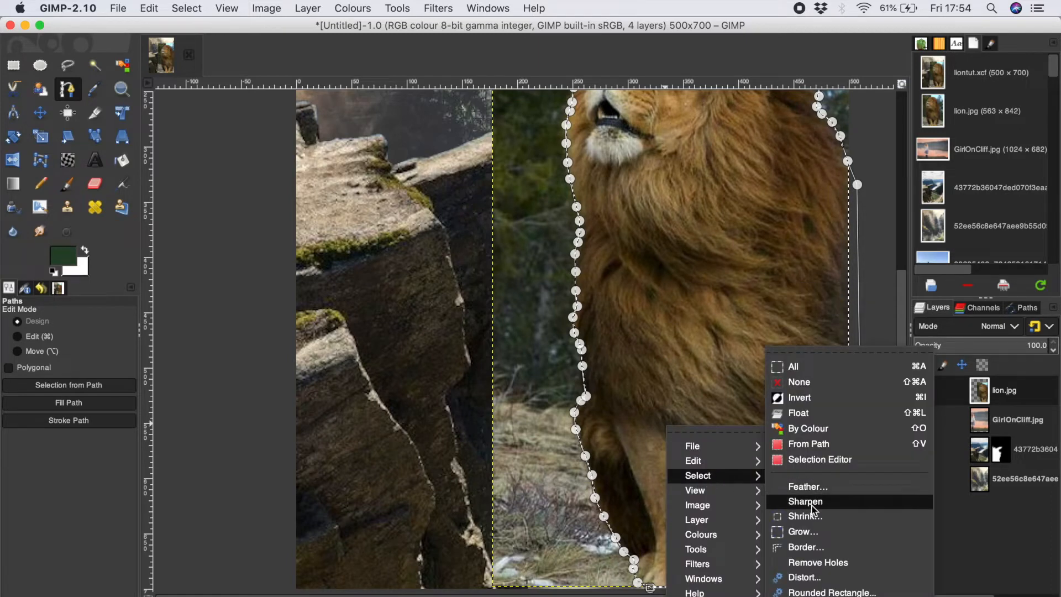
click(1036, 401)
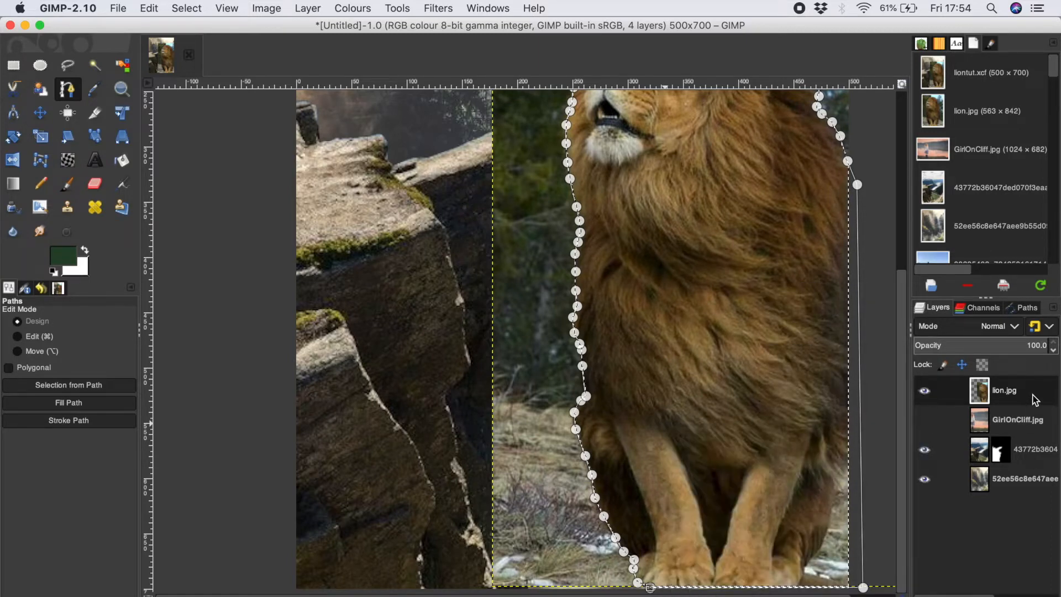
right_click(1034, 399)
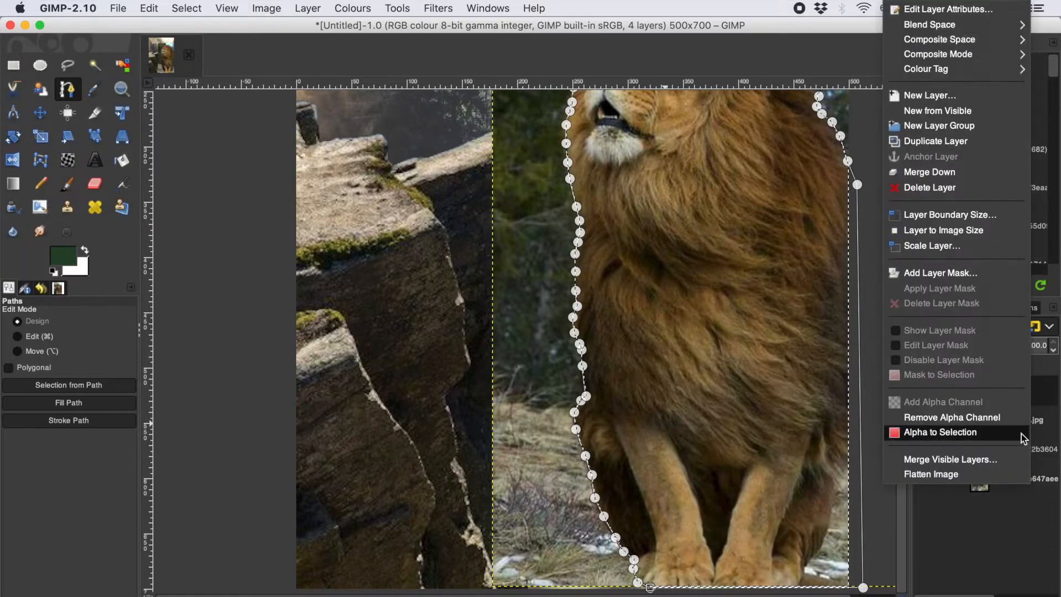
click(964, 280)
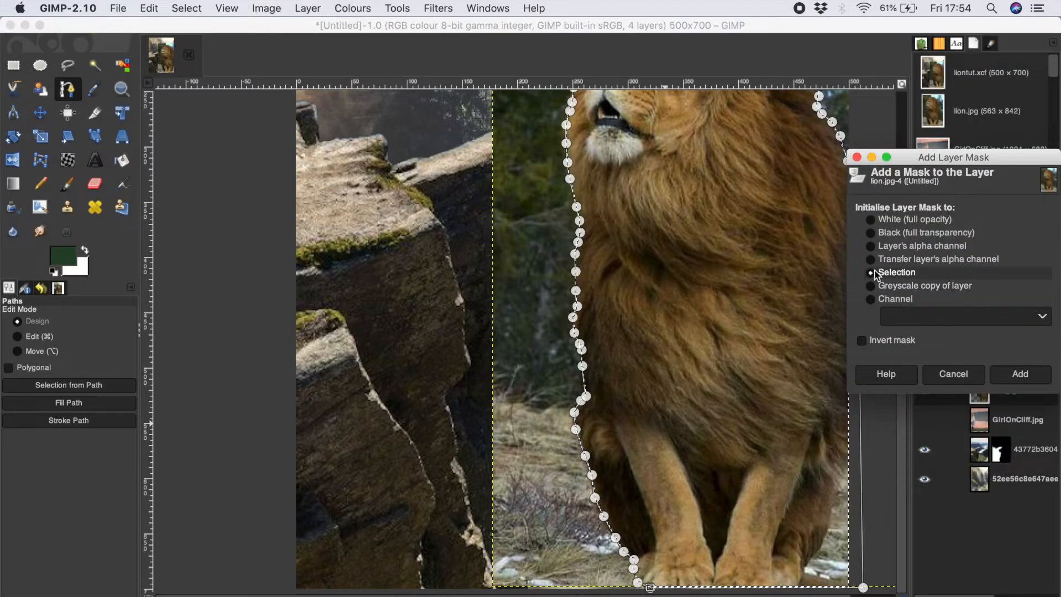
click(871, 273)
click(1021, 374)
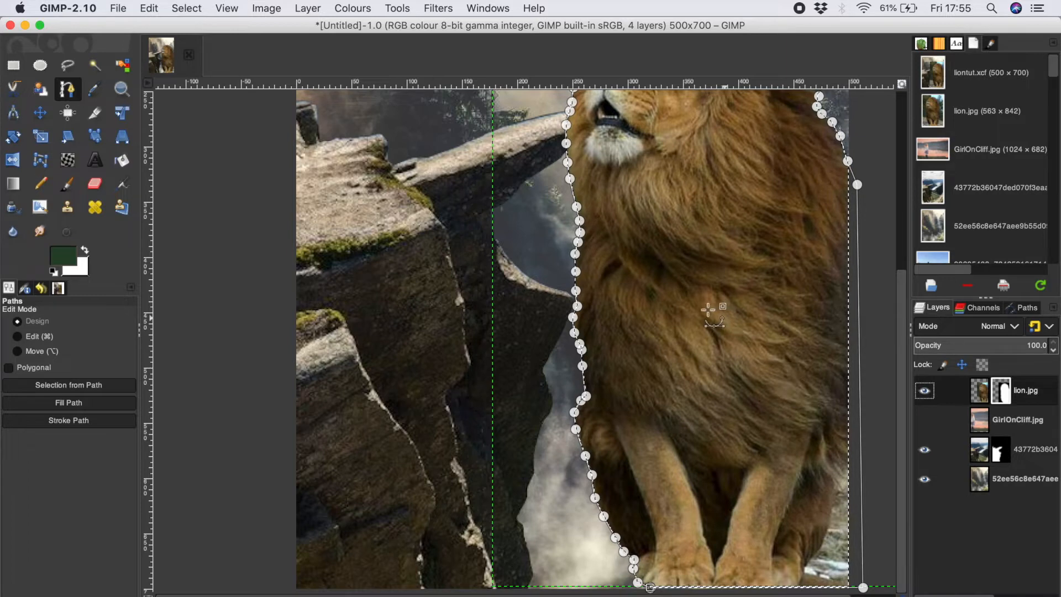
Switch to the Move tool and clear the selection around the lion.
click(44, 119)
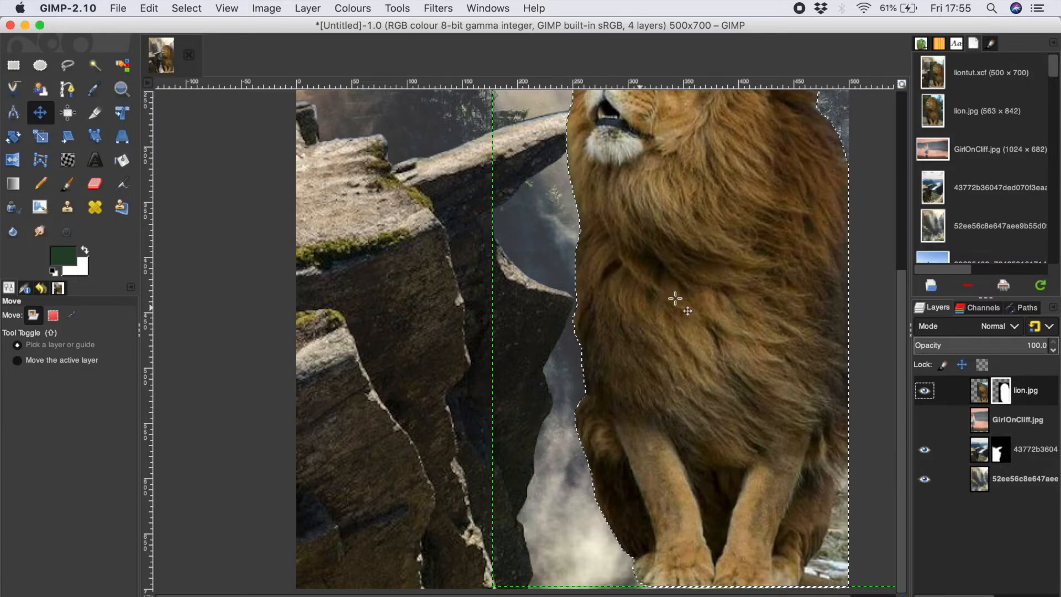
scroll(675, 299, up, 5)
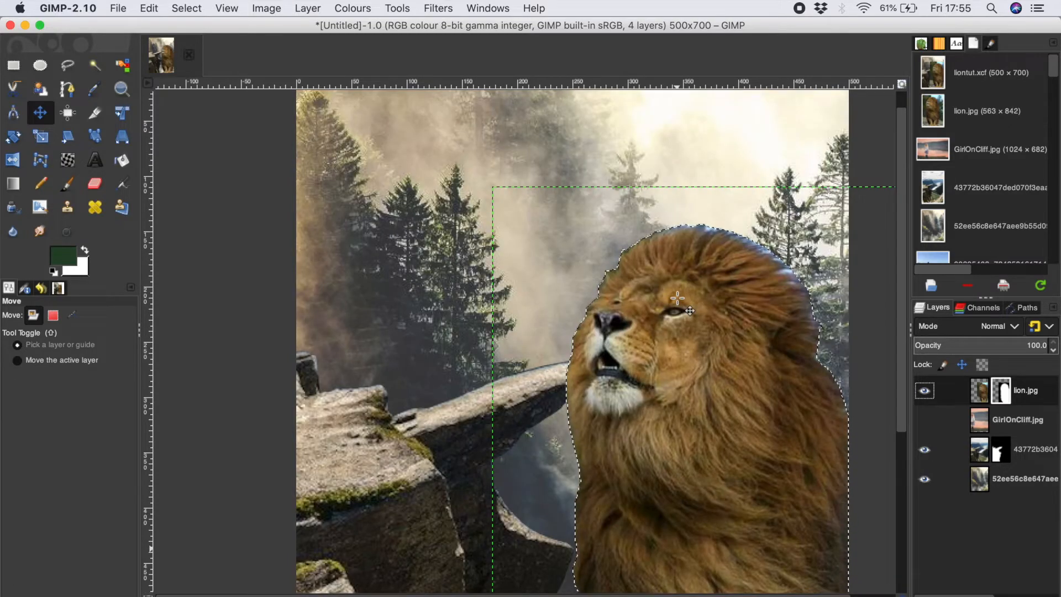
scroll(677, 299, down, 3)
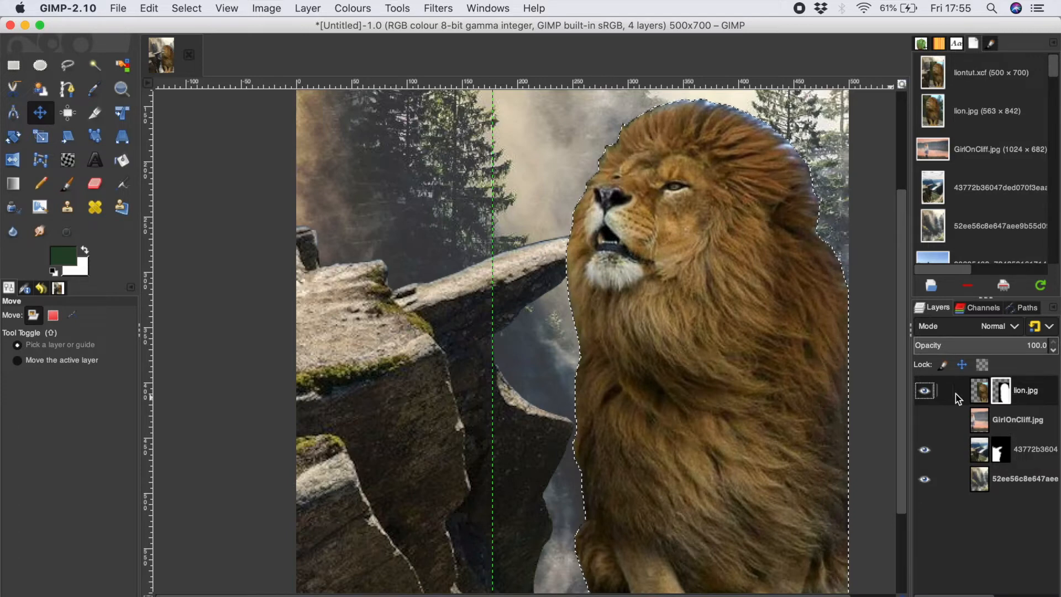
right_click(619, 338)
mouse_move(663, 387)
click(742, 382)
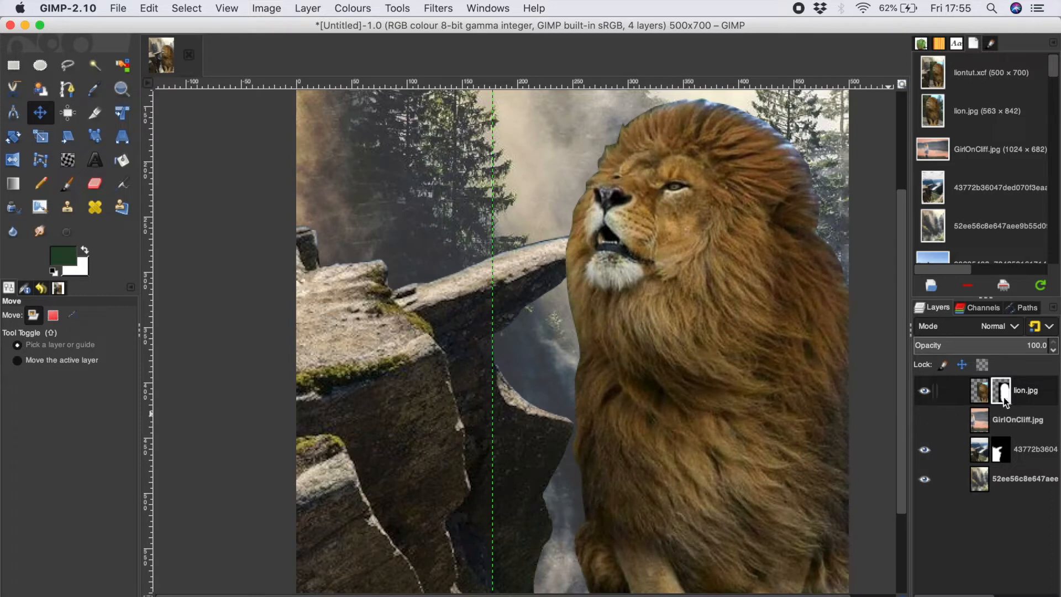
Reorder the lion.jpg layer so it sits below the masked cliff layer and above the forest background.
drag(951, 392, 970, 473)
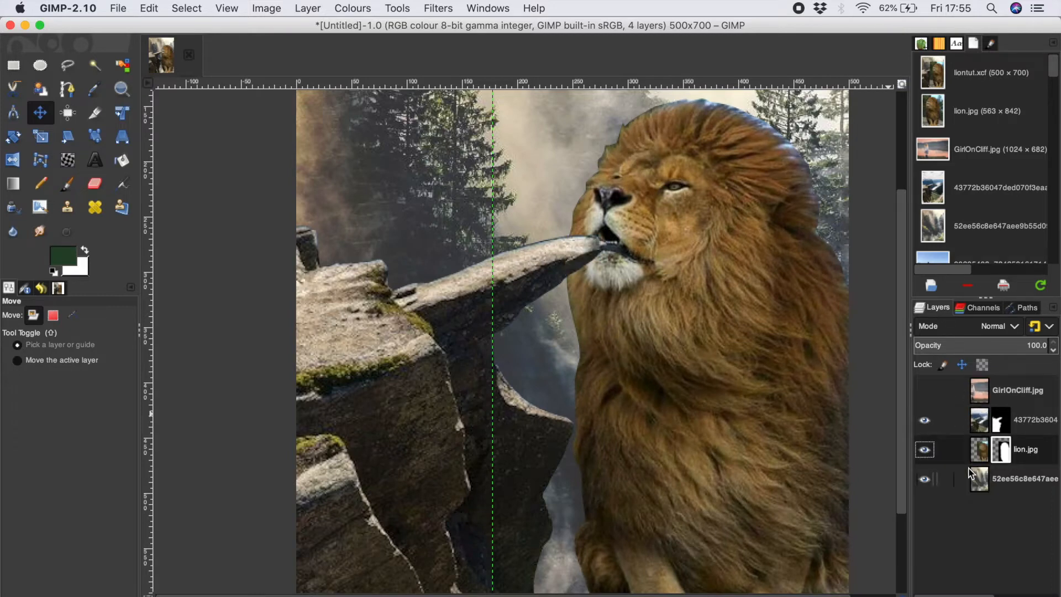
scroll(741, 320, down, 5)
scroll(737, 319, up, 3)
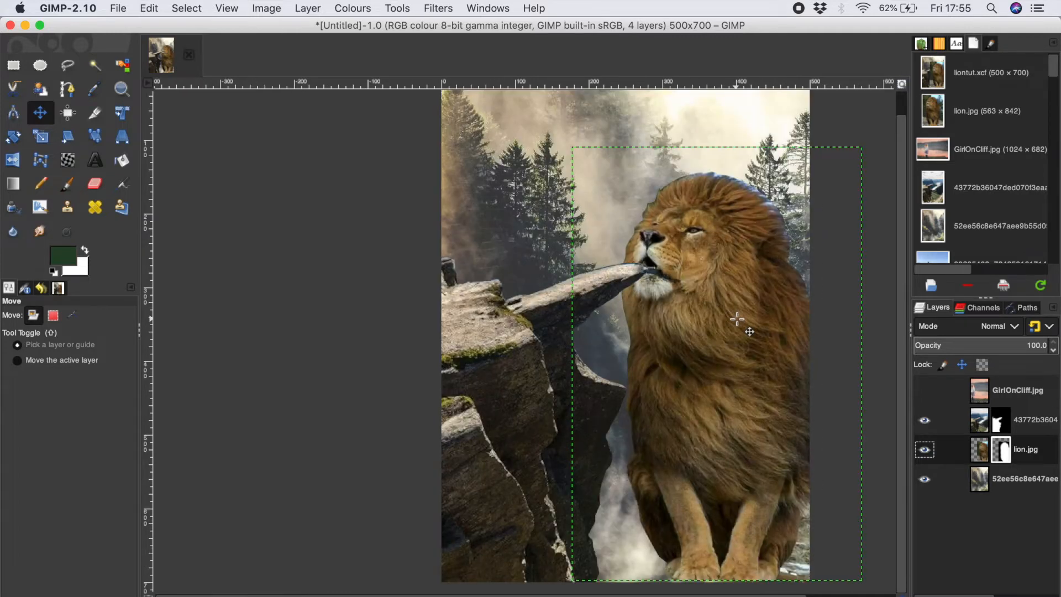
Activate the Paintbrush with white as the foreground colour and black as the background colour.
key(p)
key(d)
key(x)
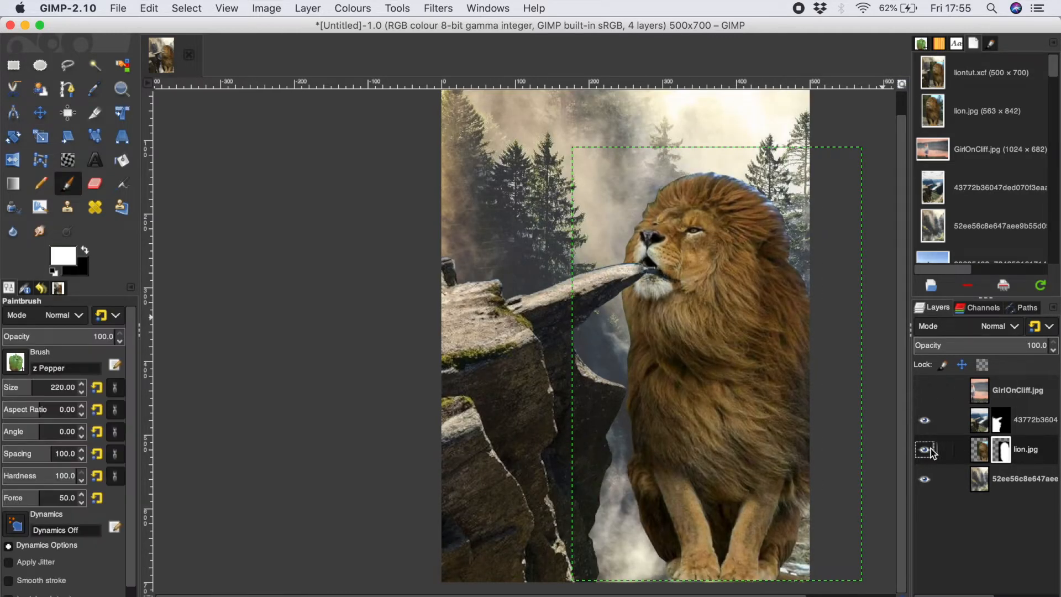
Show the GirlOnCliff.jpg layer and scale it down proportionally to 320 × 213 px over the lion's head.
click(1003, 391)
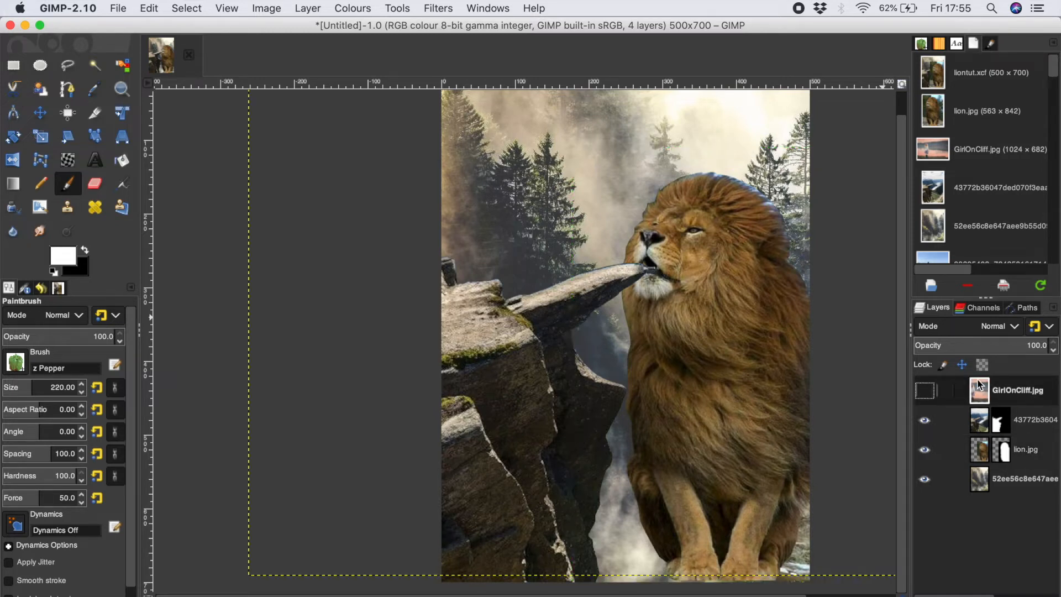
click(925, 391)
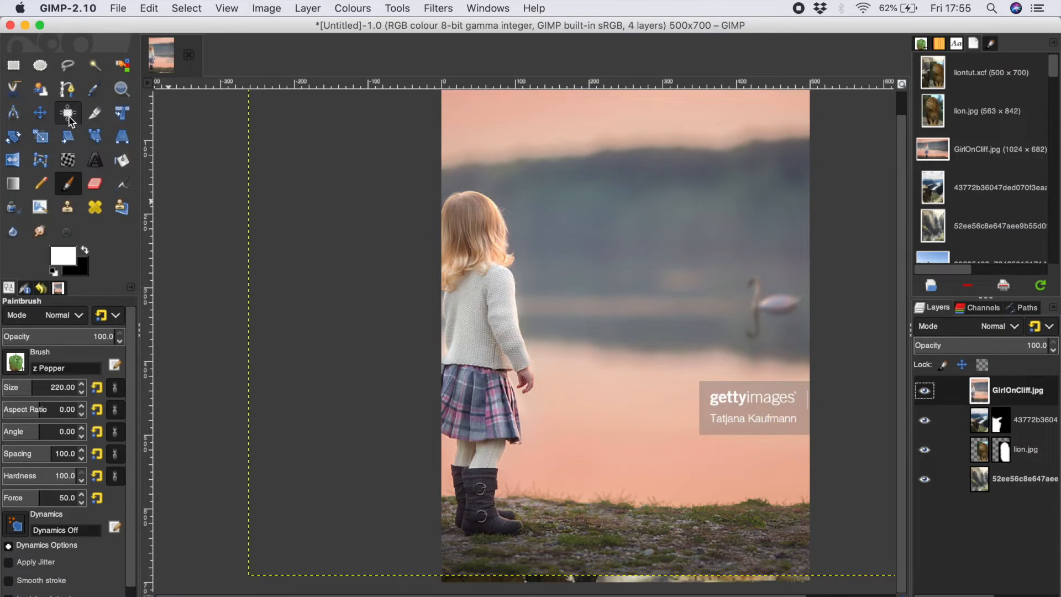
click(41, 137)
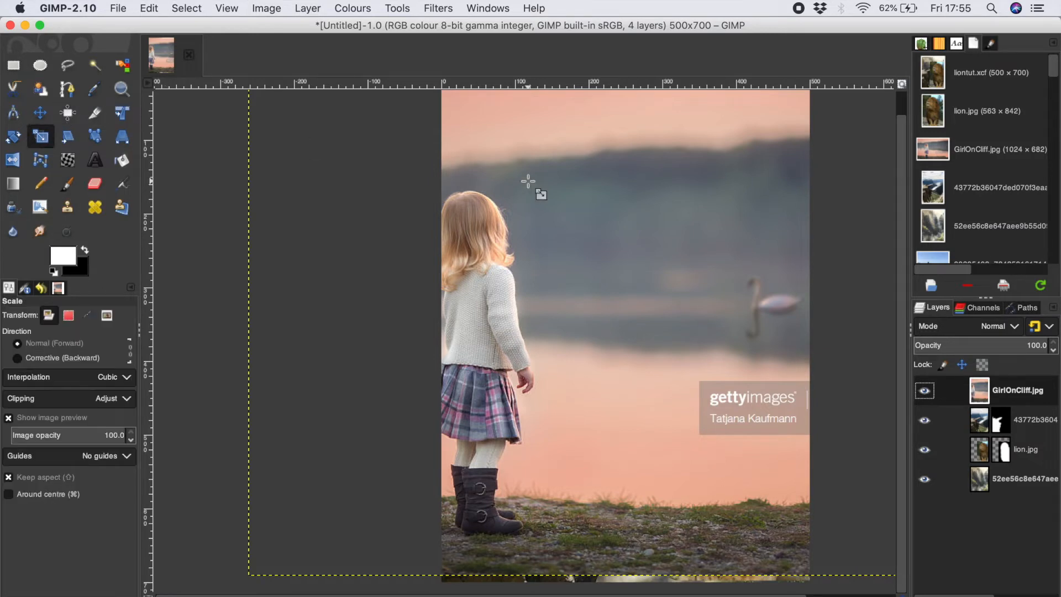
click(534, 187)
drag(381, 174, 859, 450)
drag(885, 497, 687, 264)
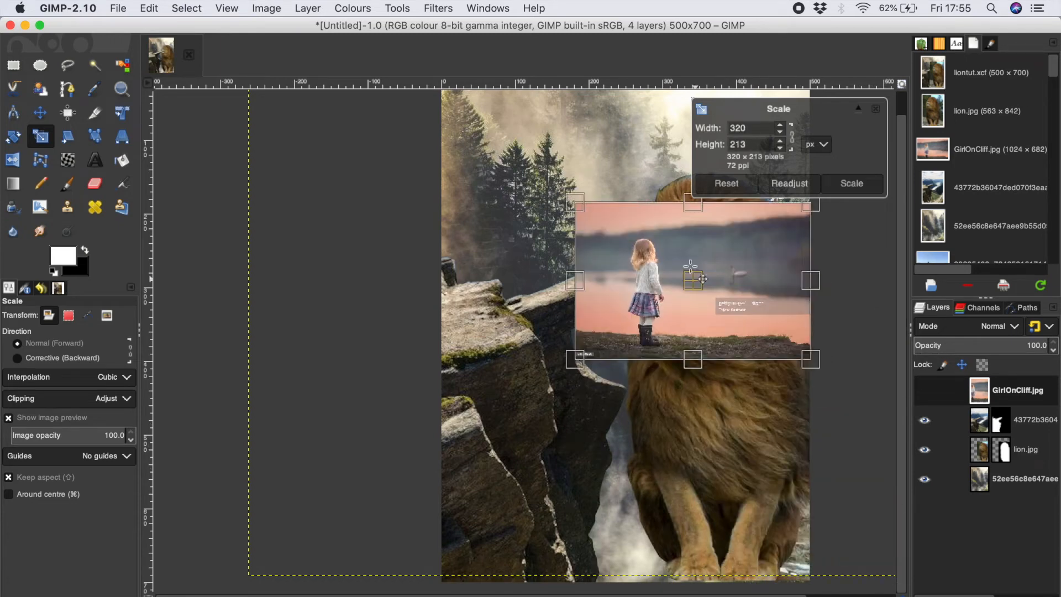
Lower the girl layer's opacity to 42.1 and shrink it to 278 × 185 px with the girl over the rock ledge.
drag(1001, 341, 971, 341)
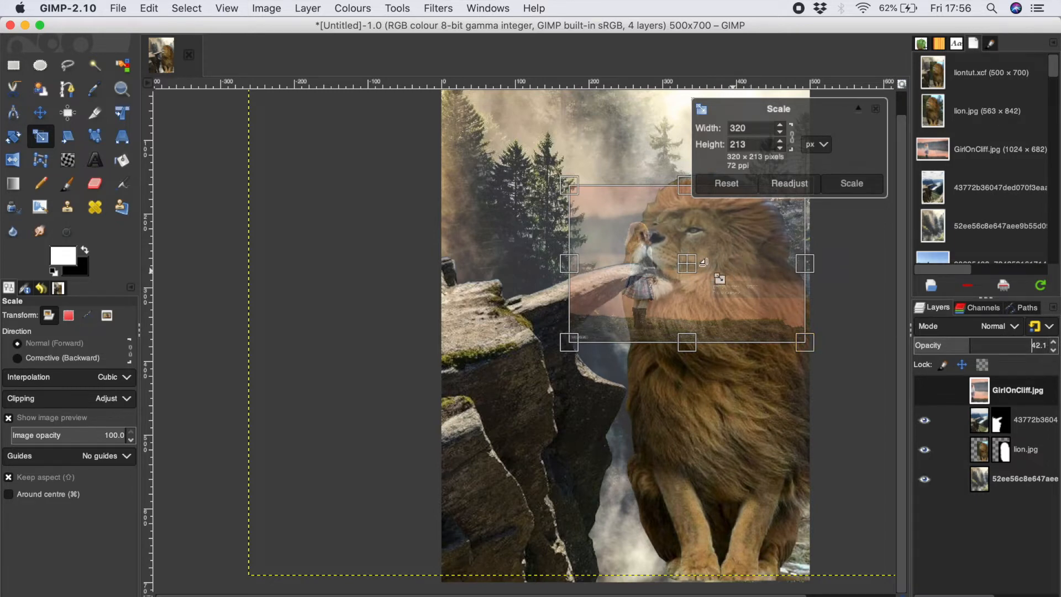
drag(700, 267, 661, 228)
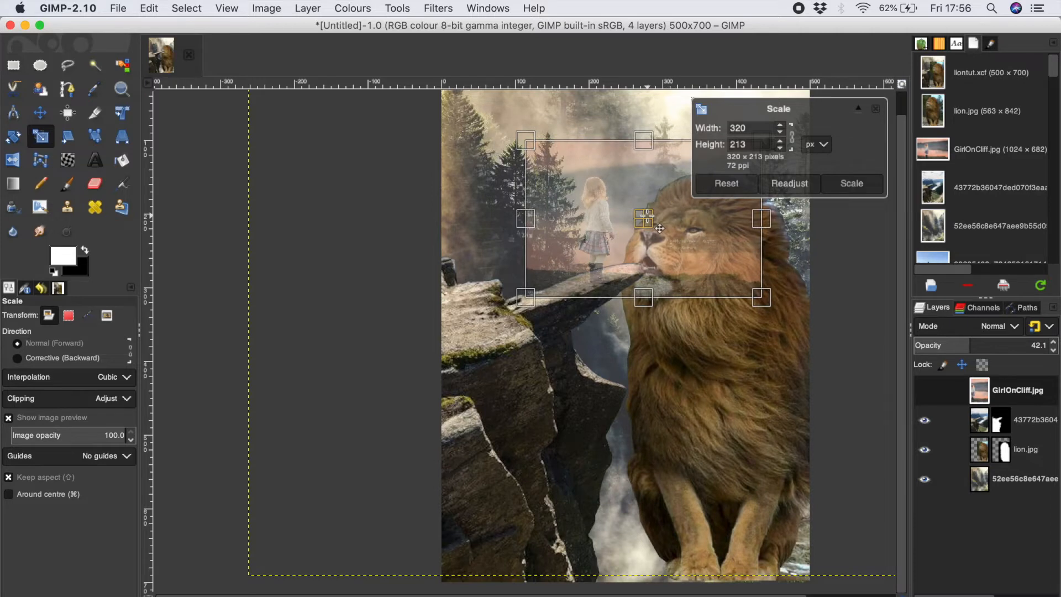
drag(542, 156, 574, 177)
drag(675, 239, 668, 230)
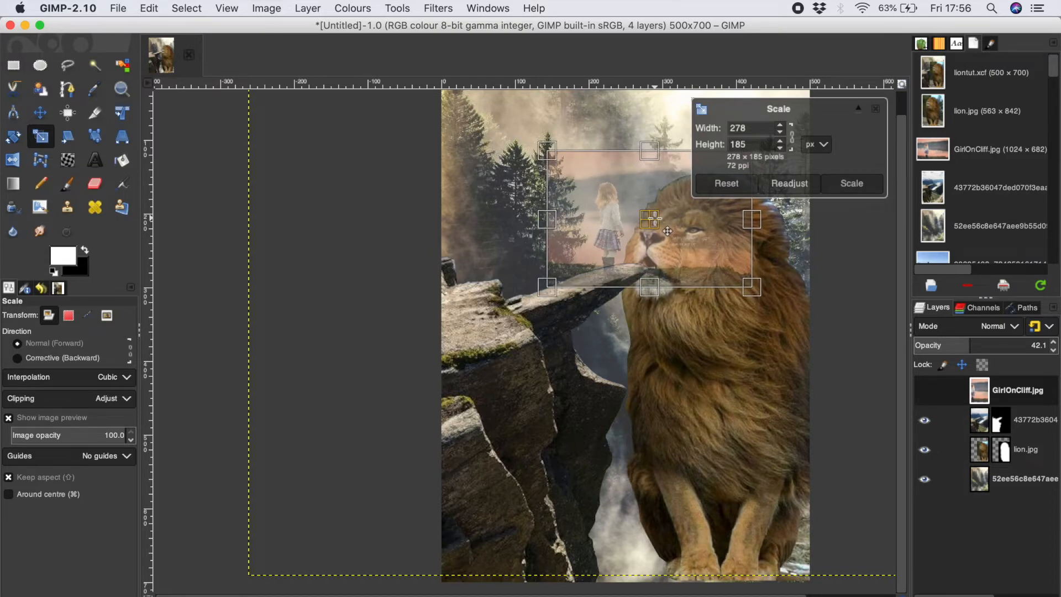
Scale the girl layer to 224 × 149 px, stand the girl on the rock ledge facing the lion, and restore its opacity to 100.
drag(575, 197, 622, 217)
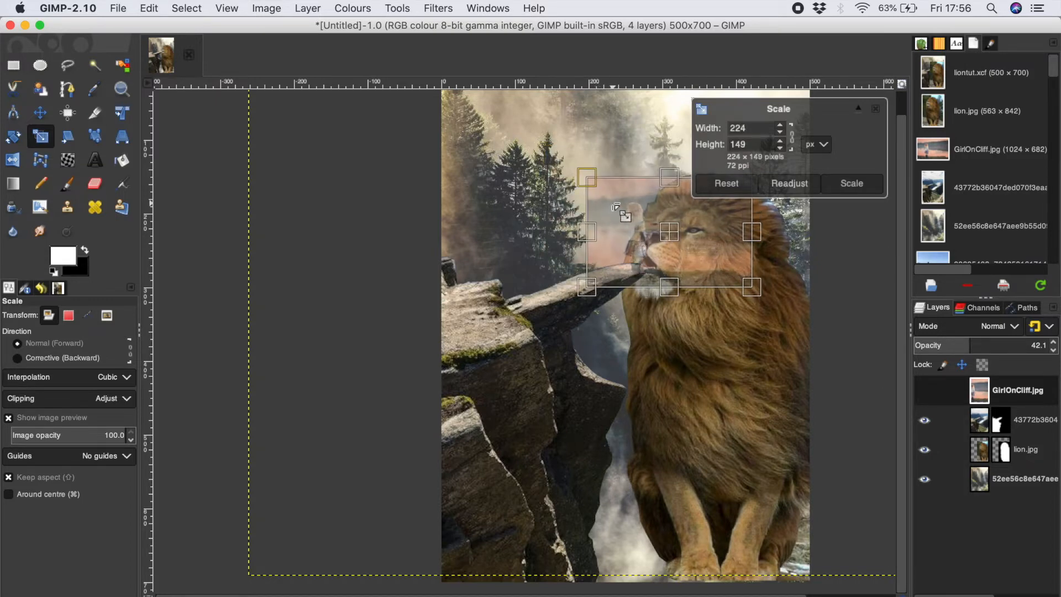
drag(683, 241, 654, 238)
key(Return)
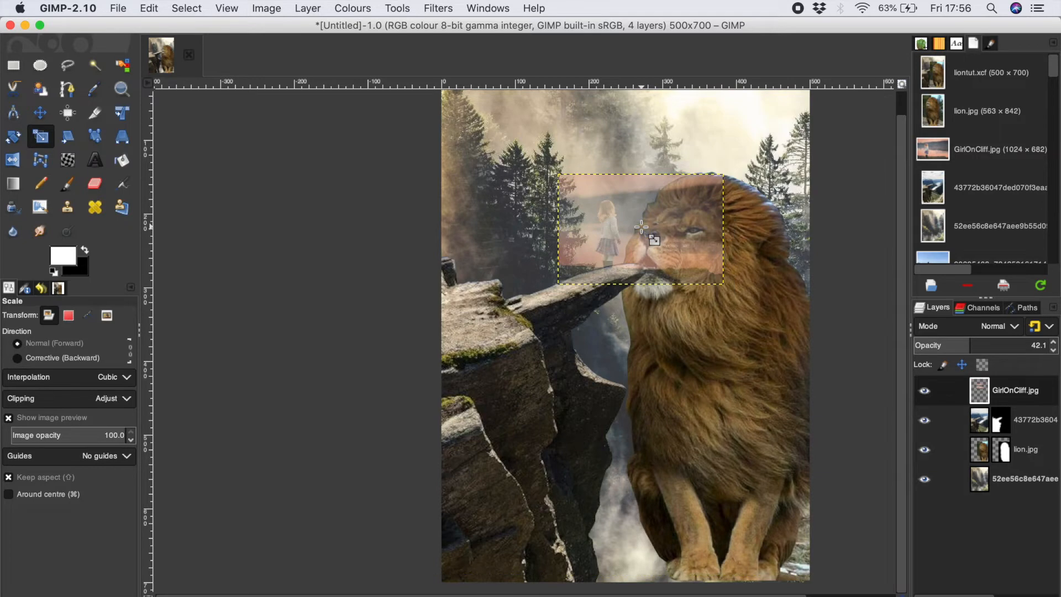
scroll(641, 226, up, 2)
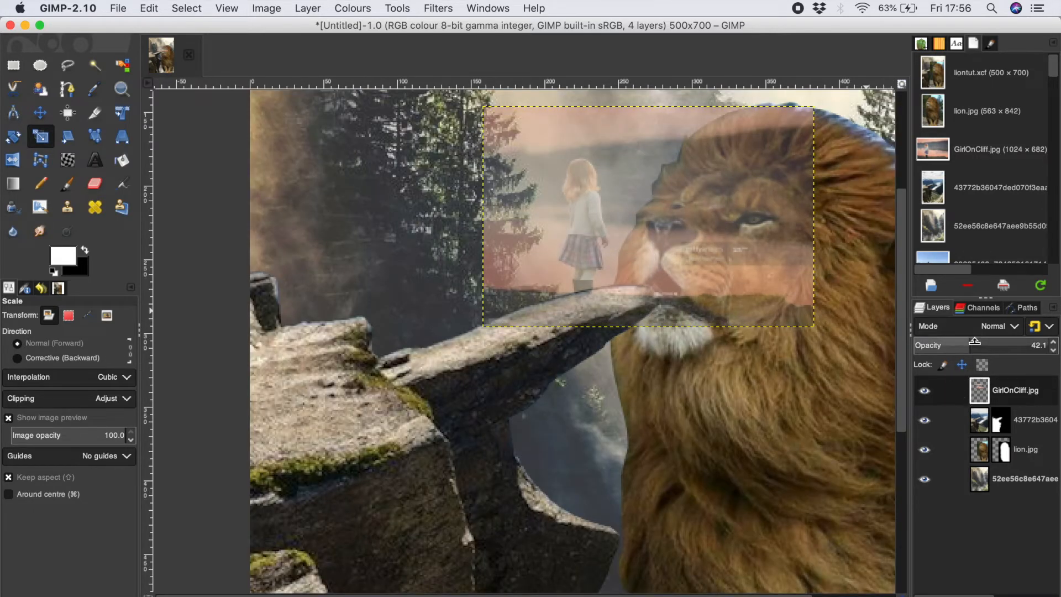
drag(959, 346, 1055, 348)
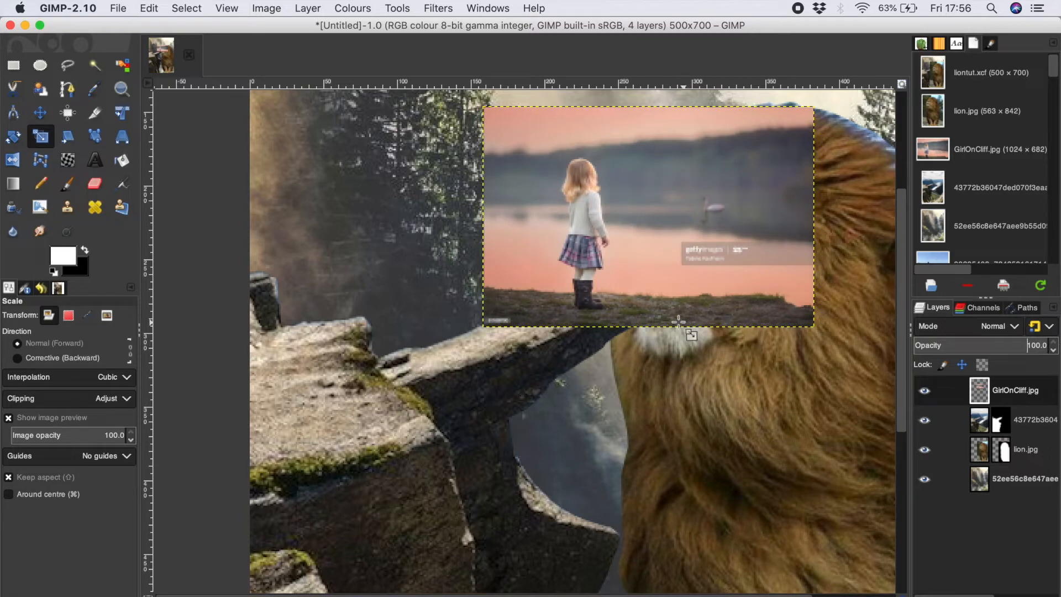
Start a path at the toe of the girl's boot and trace it along the sole and up the heel.
scroll(587, 290, up, 5)
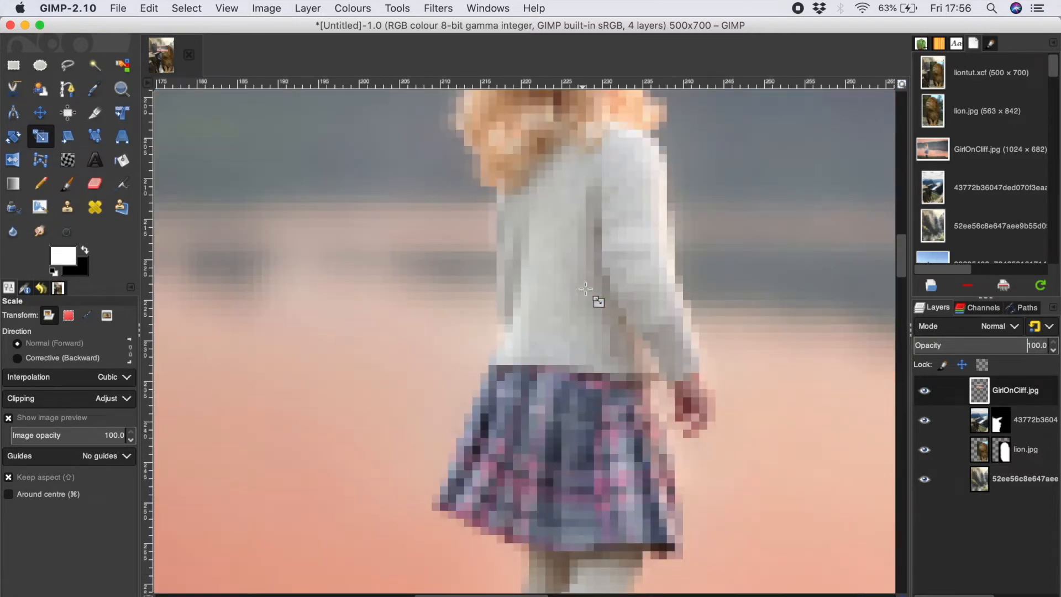
scroll(586, 288, down, 2)
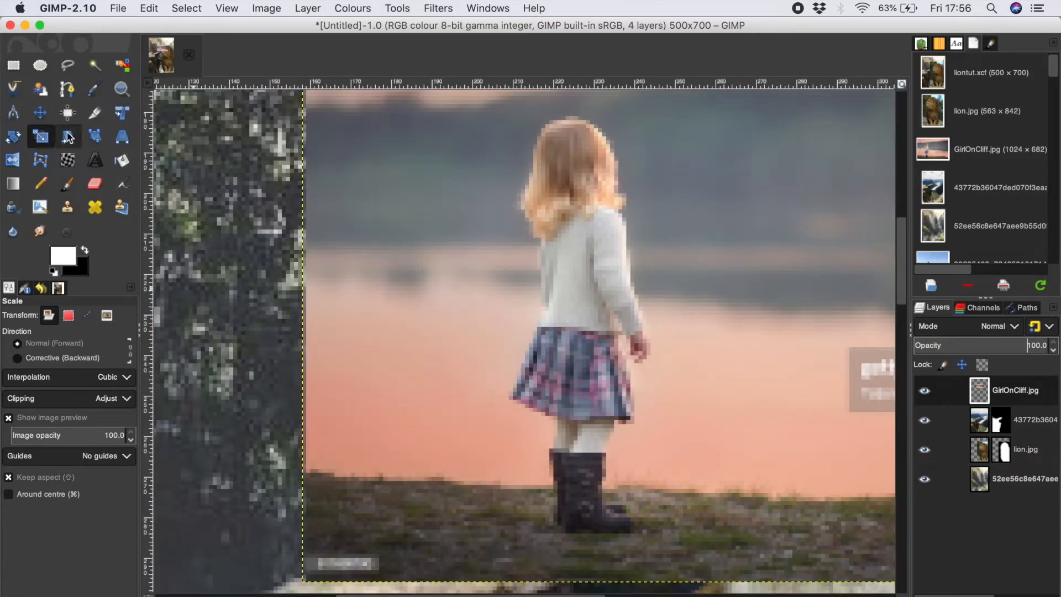
click(69, 96)
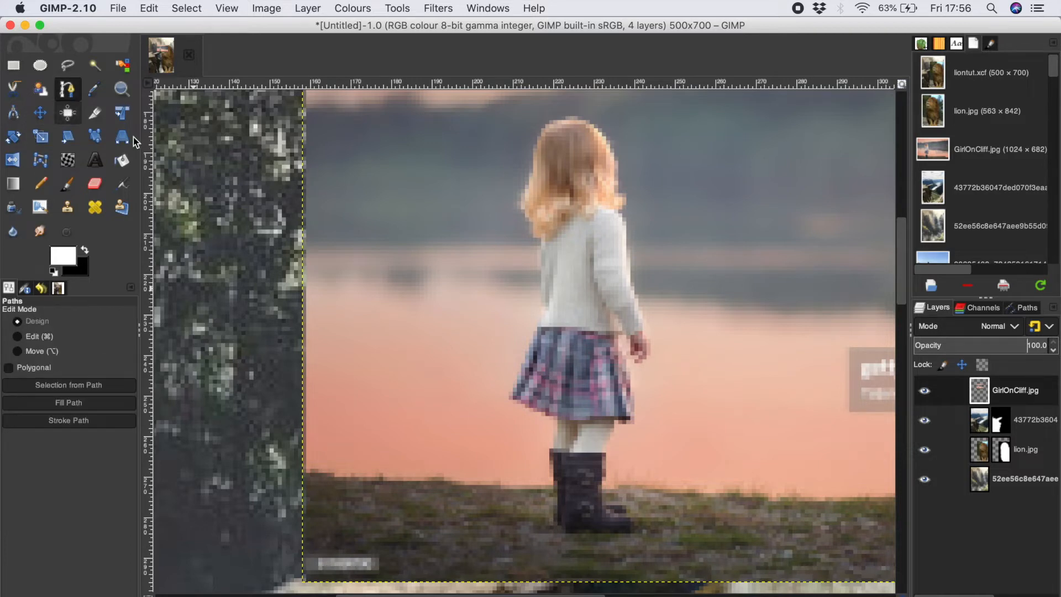
drag(627, 514, 634, 529)
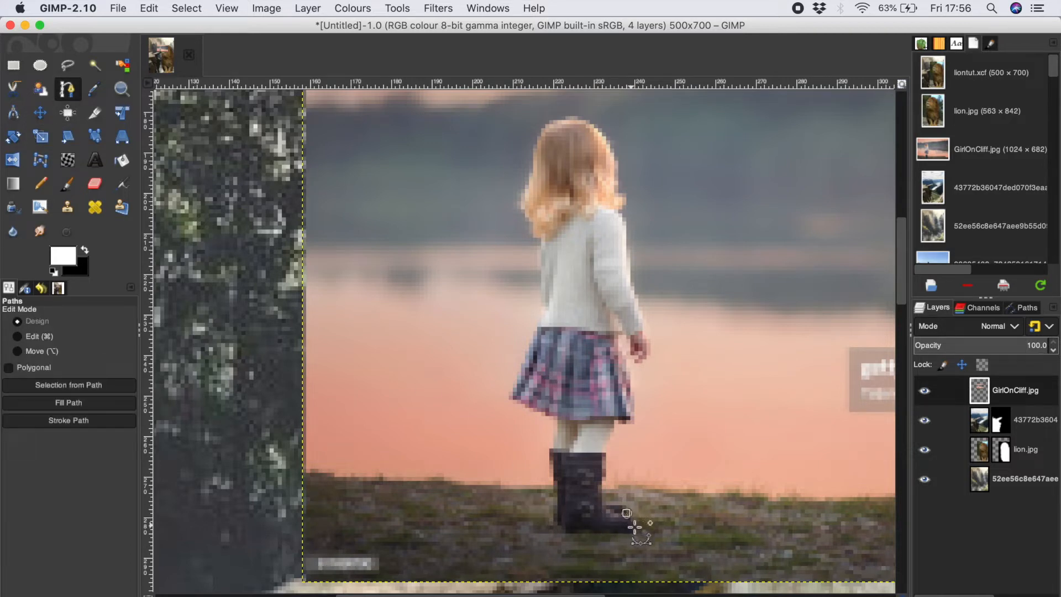
click(612, 532)
click(583, 533)
click(565, 532)
click(559, 524)
click(555, 520)
click(555, 483)
Continue the path past the back of the girl's boot and leg, then along the hem to the skirt's rear corner.
scroll(555, 446, up, 3)
click(542, 450)
click(559, 367)
click(493, 342)
click(436, 308)
click(429, 298)
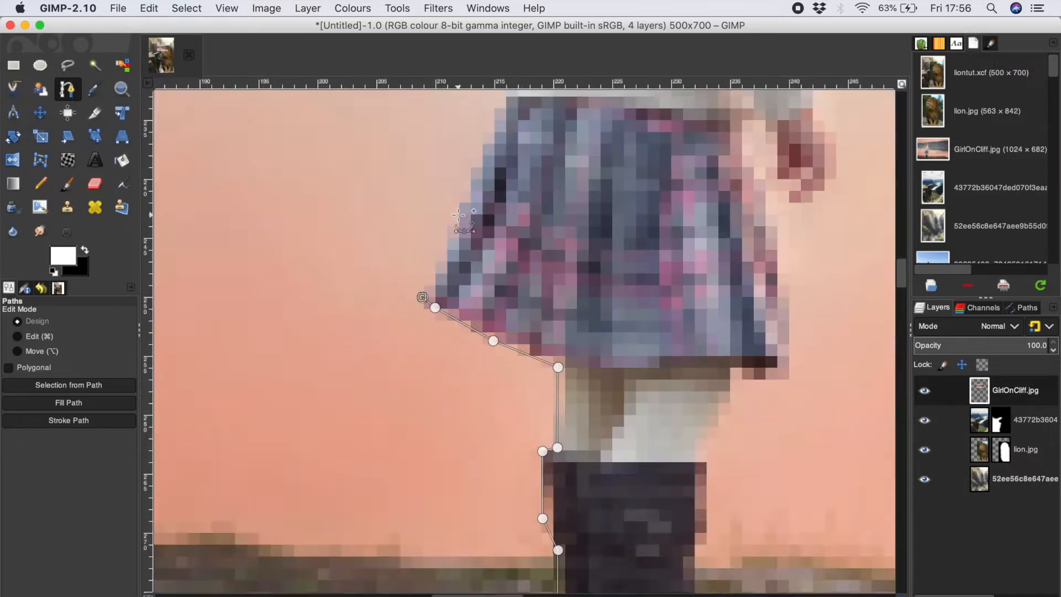
Trace the path up the girl's back, around her hair and over the top of her head.
scroll(493, 194, up, 6)
click(515, 424)
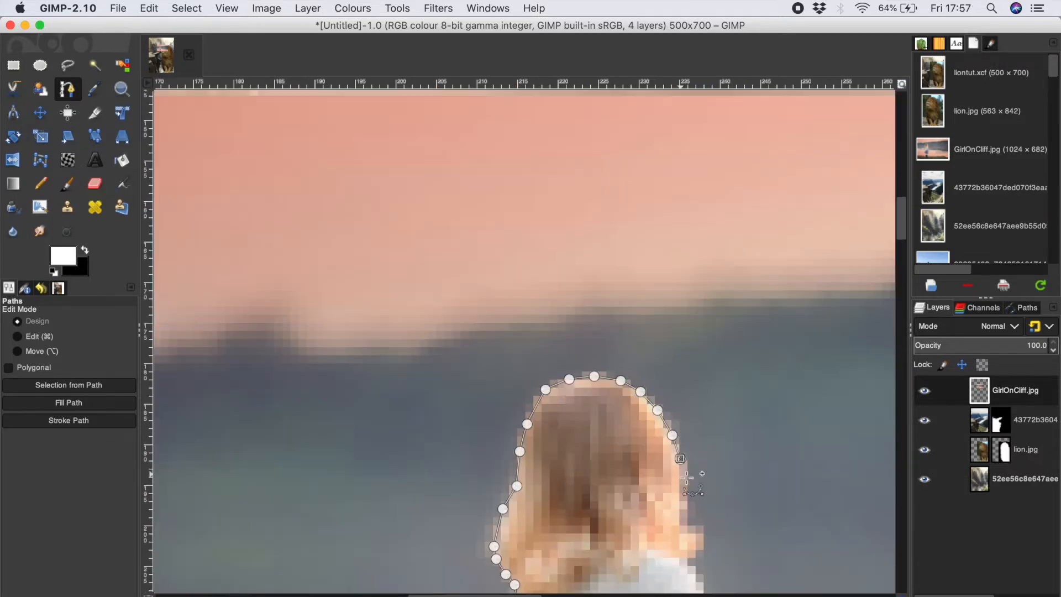
click(688, 478)
Continue the path down the front of the girl's sleeve and around her hand.
scroll(688, 498, down, 6)
click(727, 370)
click(753, 470)
click(712, 475)
Trace the path down the skirt's front edge and the front of the leg to the boot's instep.
scroll(703, 459, down, 4)
click(719, 341)
click(661, 414)
click(663, 424)
click(659, 443)
click(660, 459)
click(656, 477)
click(656, 498)
click(663, 525)
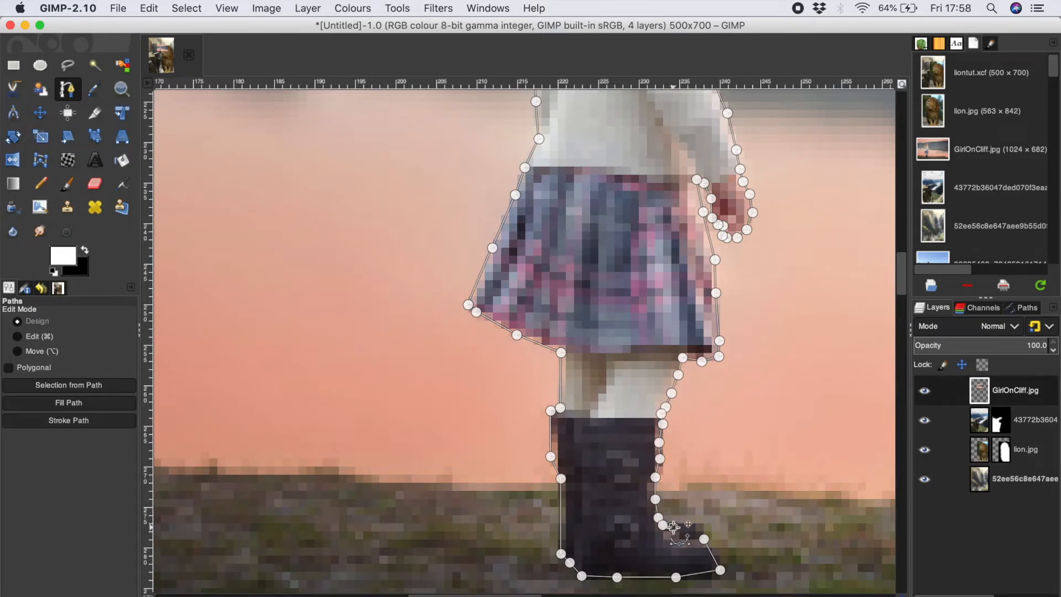
Close the path at the toe of the boot and convert it to a selection around the girl.
key(super)
super+click(702, 537)
key(Return)
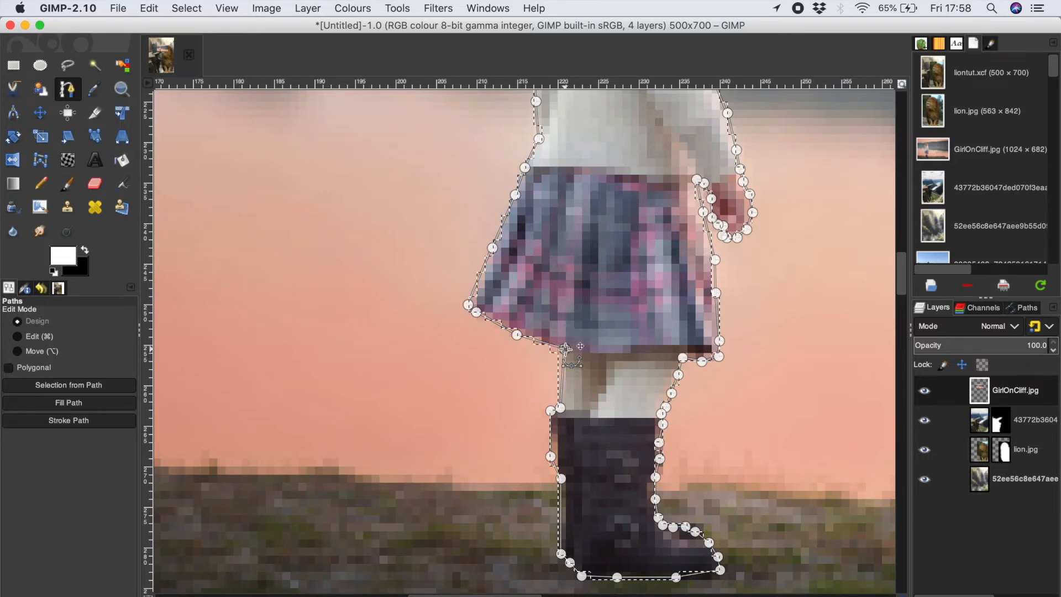
Add a layer mask to the GirlOnCliff.jpg layer, initialised from the selection, to cut out the girl.
right_click(608, 369)
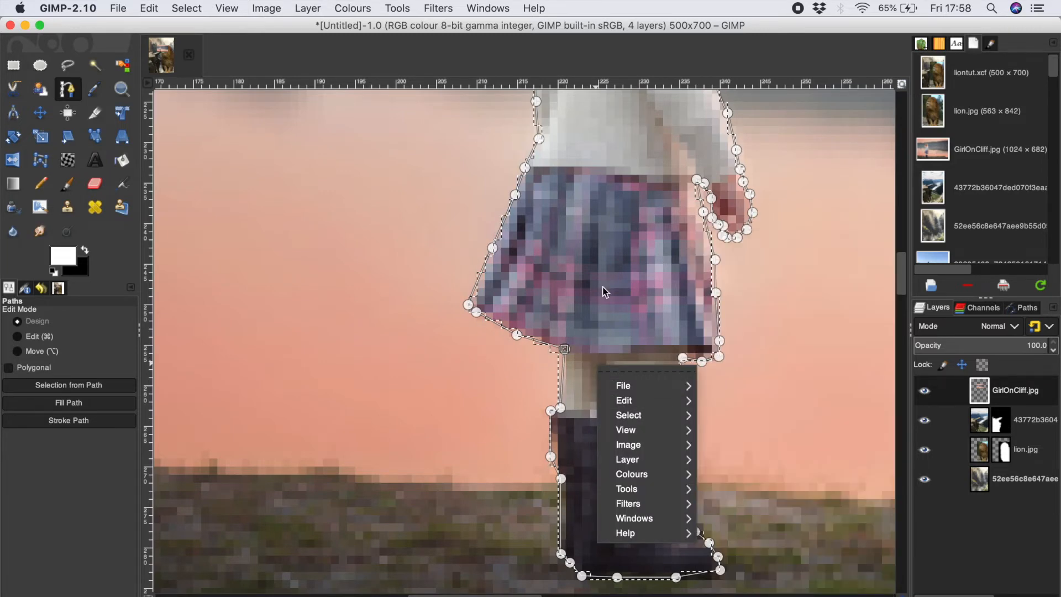
click(605, 289)
right_click(605, 289)
mouse_move(635, 384)
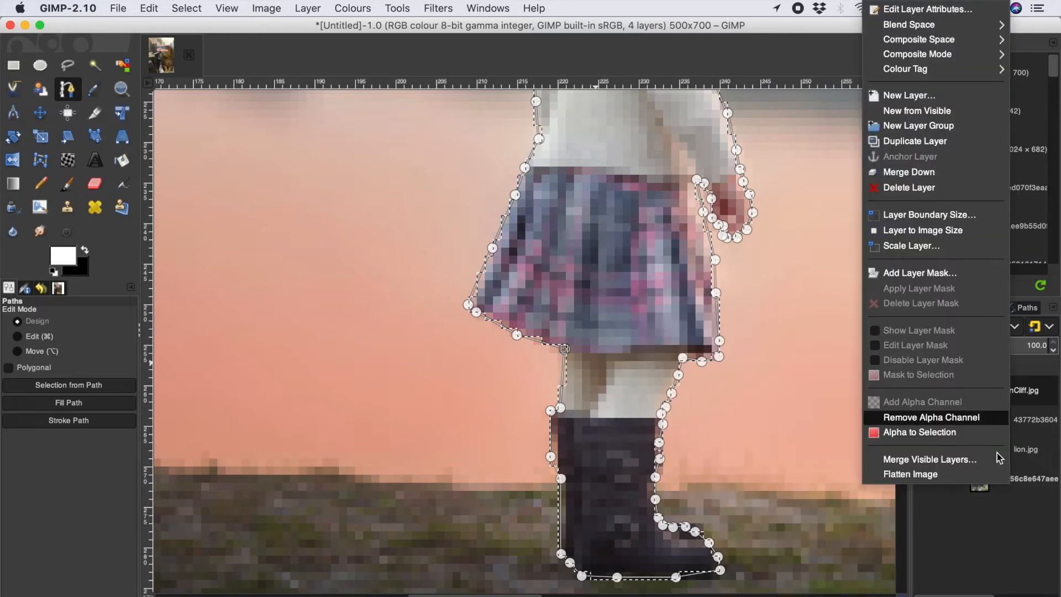
click(929, 267)
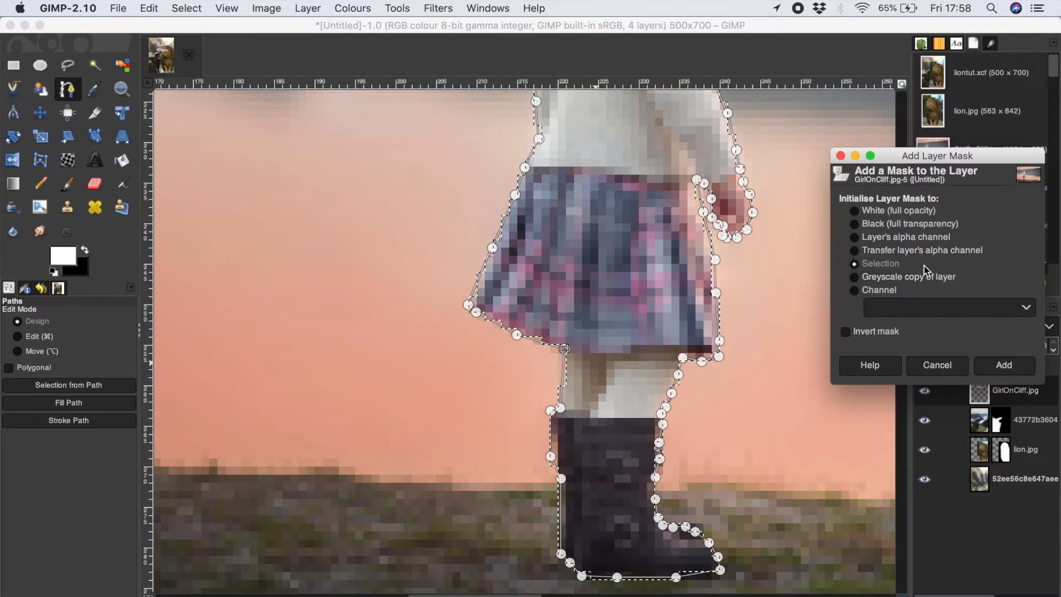
click(1006, 365)
scroll(799, 337, down, 4)
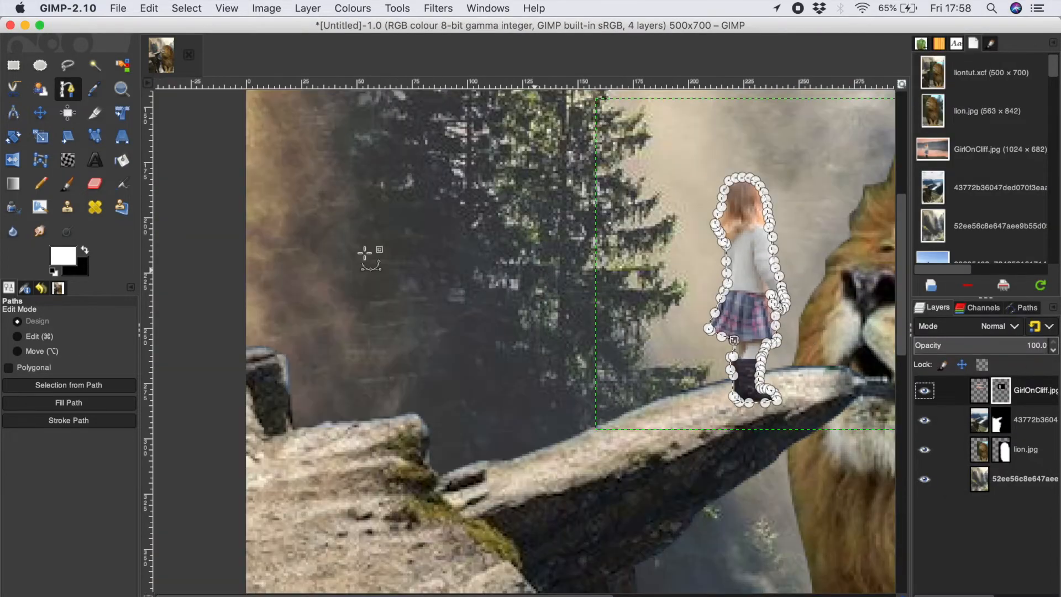
Switch to the Move tool and clear the selection around the girl.
key(m)
right_click(740, 313)
mouse_move(767, 344)
click(876, 372)
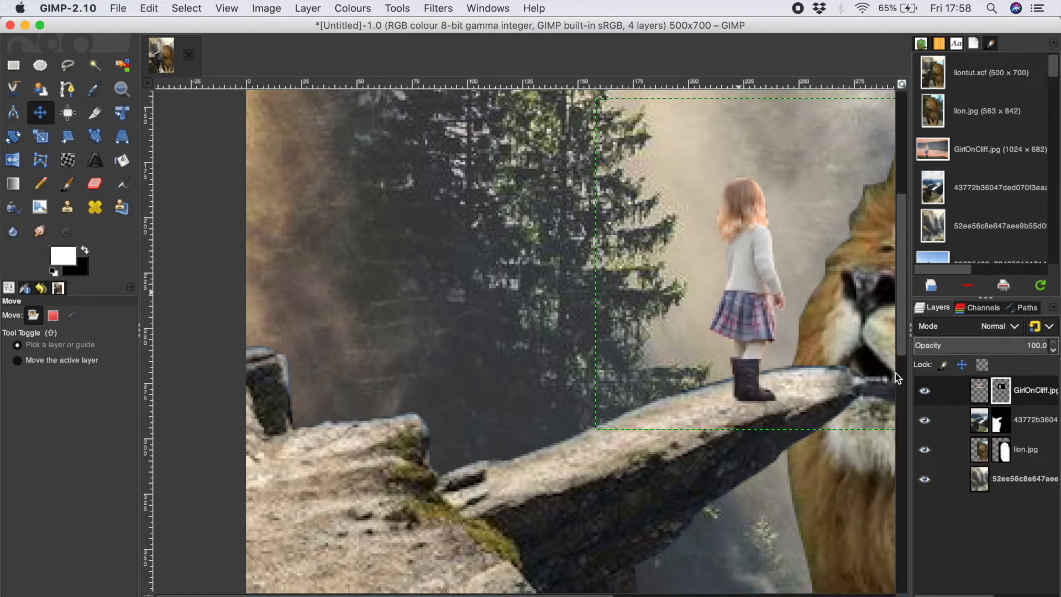
scroll(746, 390, down, 2)
scroll(746, 390, down, 2)
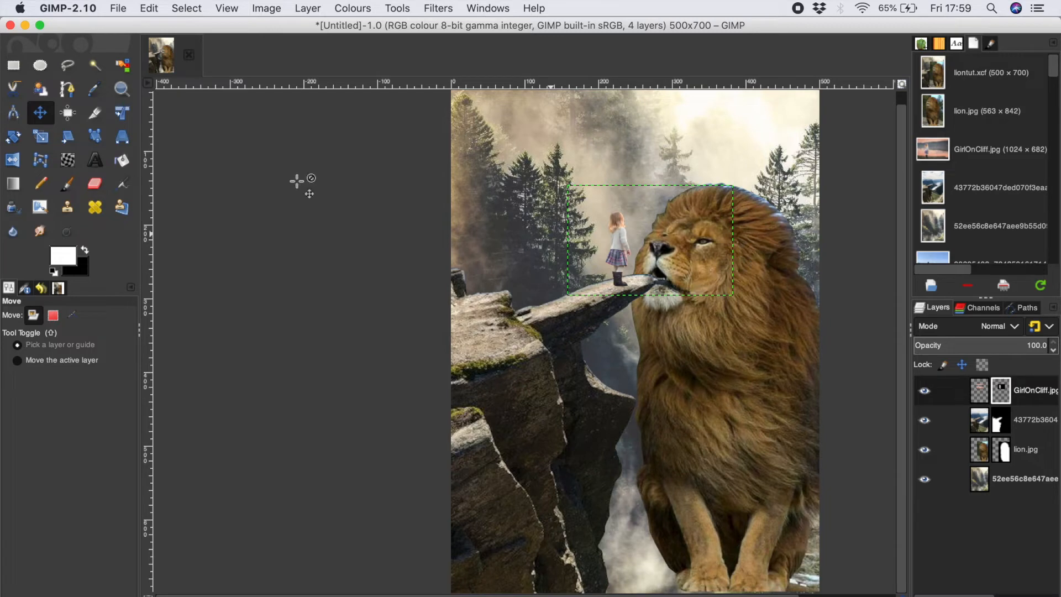
Apply Hue-Saturation to the lion layer with hue -2.9, lightness about -31 and saturation -24.8.
click(1019, 449)
click(440, 10)
mouse_move(461, 61)
click(360, 68)
drag(242, 303, 212, 302)
mouse_move(223, 278)
mouse_down()
mouse_move(193, 279)
mouse_move(205, 277)
mouse_up()
drag(229, 254, 242, 258)
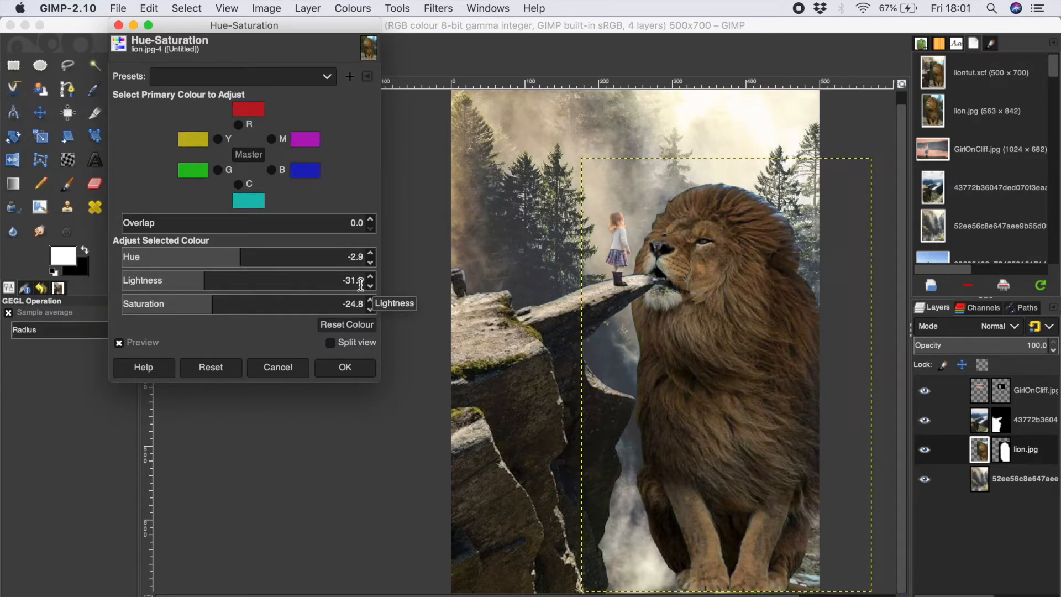
click(348, 368)
Apply Hue-Saturation to the cliff layer's image with hue -0.6, lightness -34.5 and saturation -38.8.
click(997, 424)
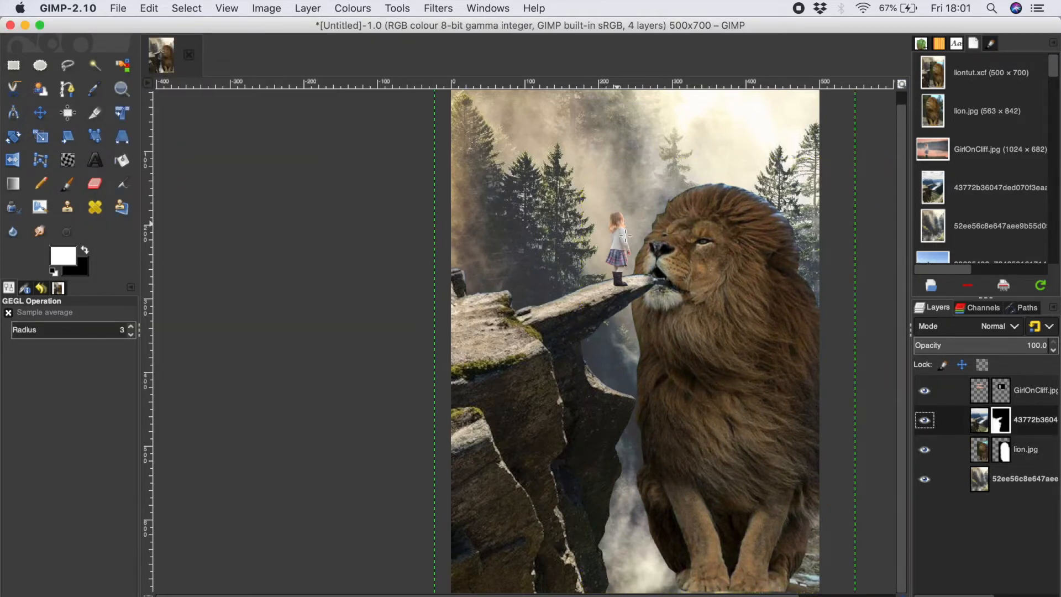
click(975, 424)
click(348, 7)
click(376, 69)
drag(237, 300, 172, 299)
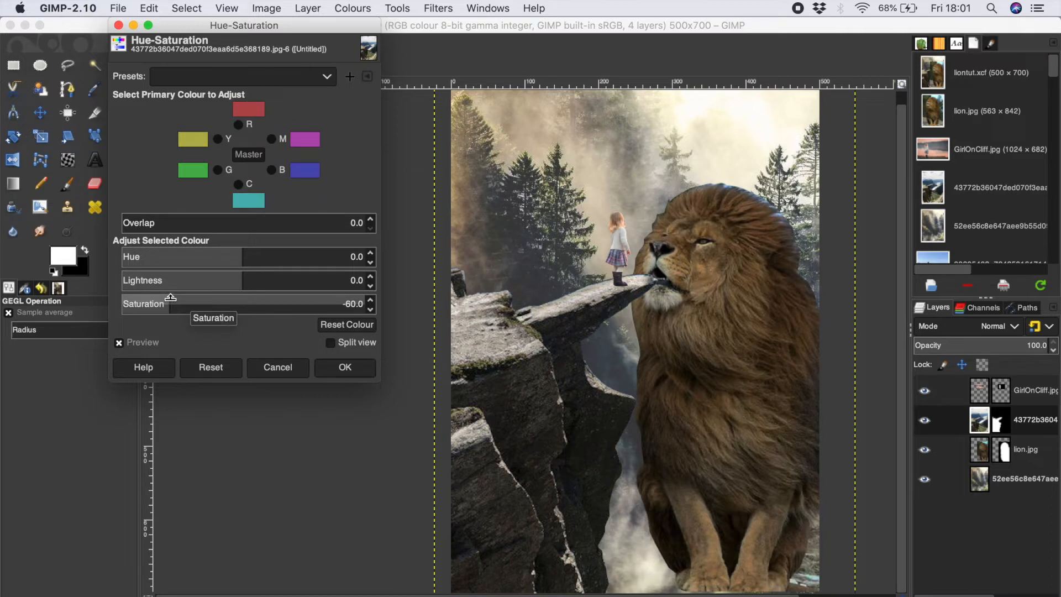
drag(169, 298, 251, 258)
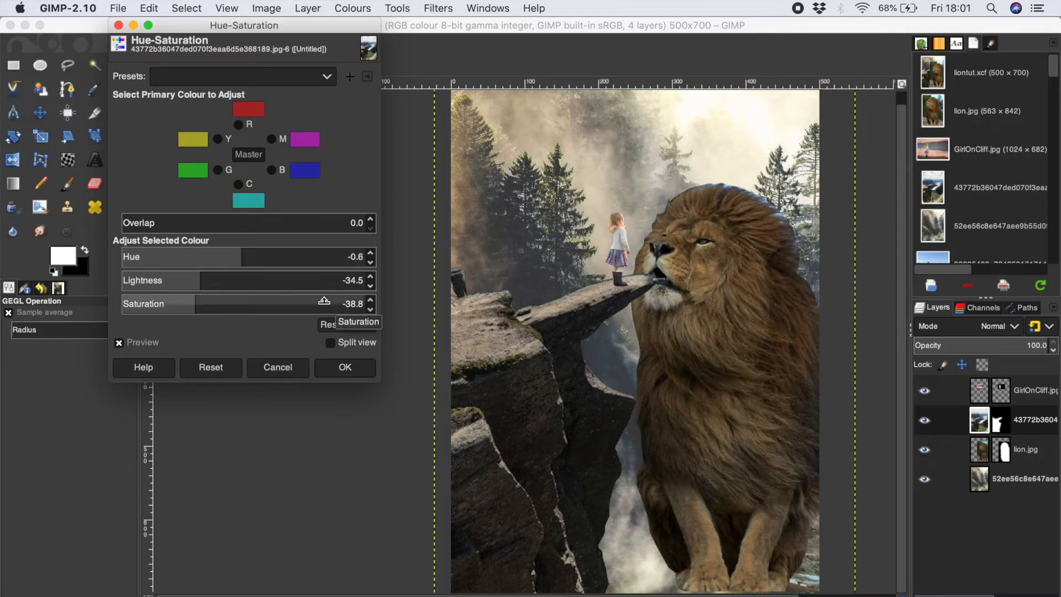
click(343, 367)
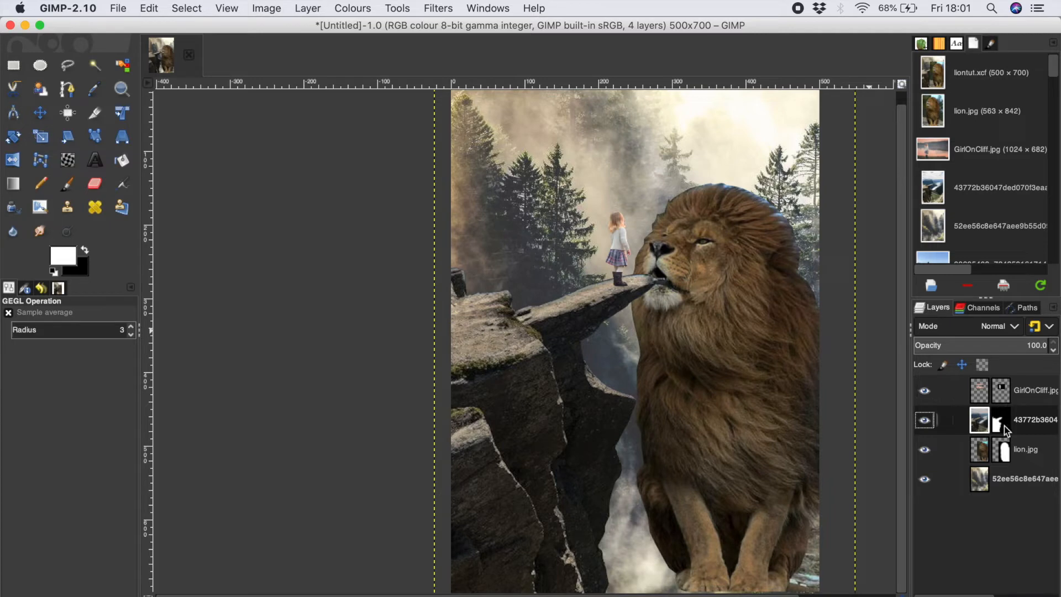
Apply Hue-Chroma to the girl layer's image with hue 23.16, chroma -5.85 and lightness -15.20.
click(1003, 482)
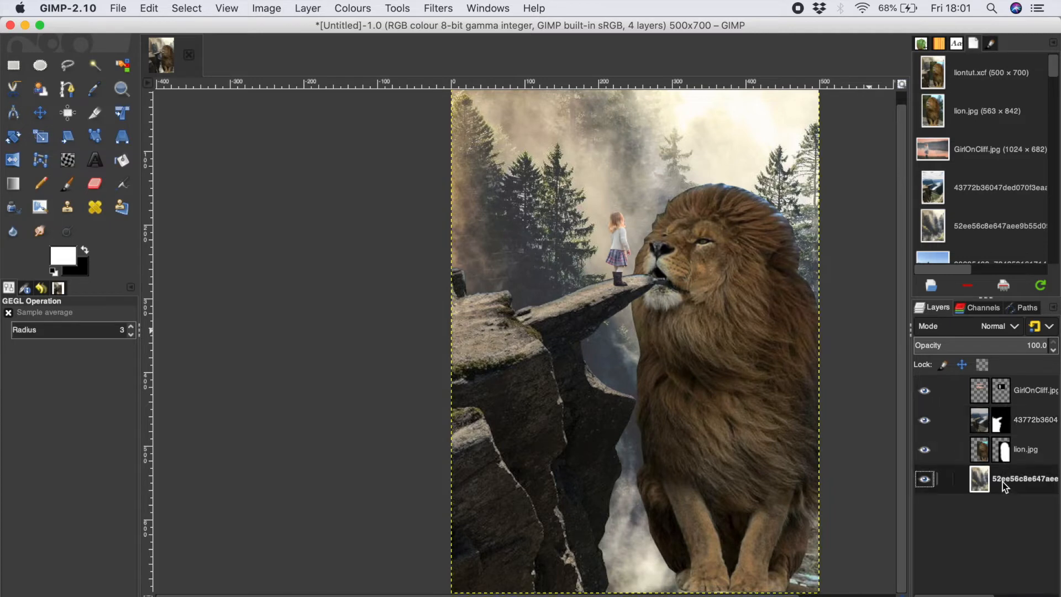
click(946, 390)
click(979, 390)
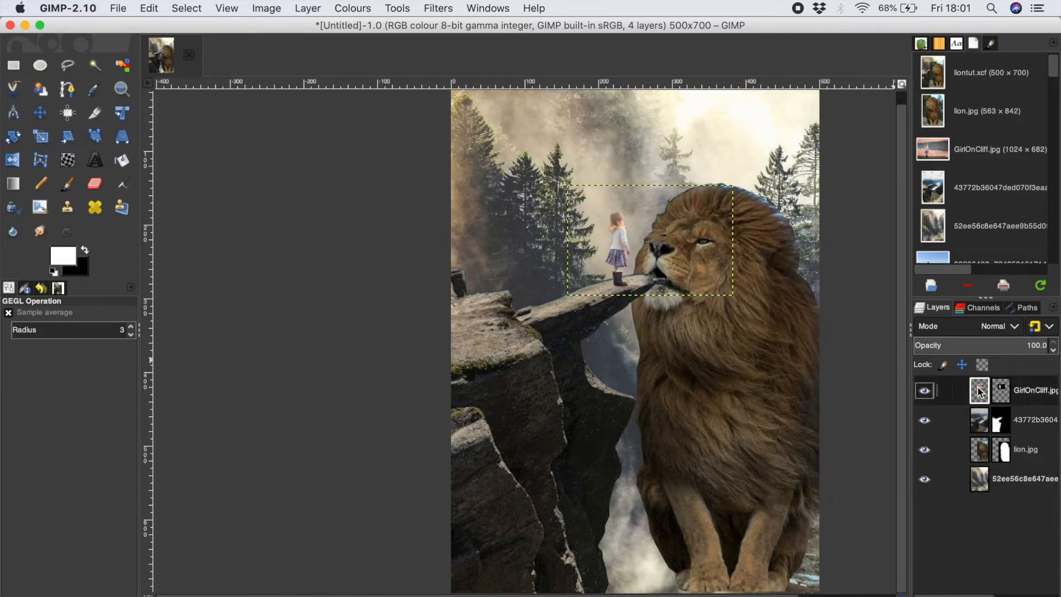
click(353, 8)
click(366, 55)
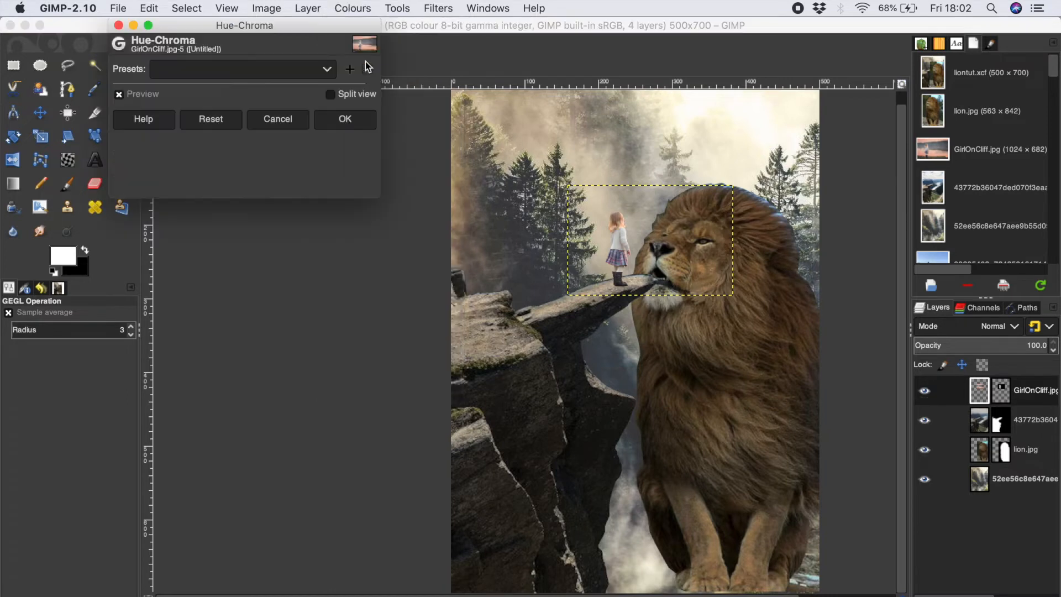
drag(238, 113, 255, 89)
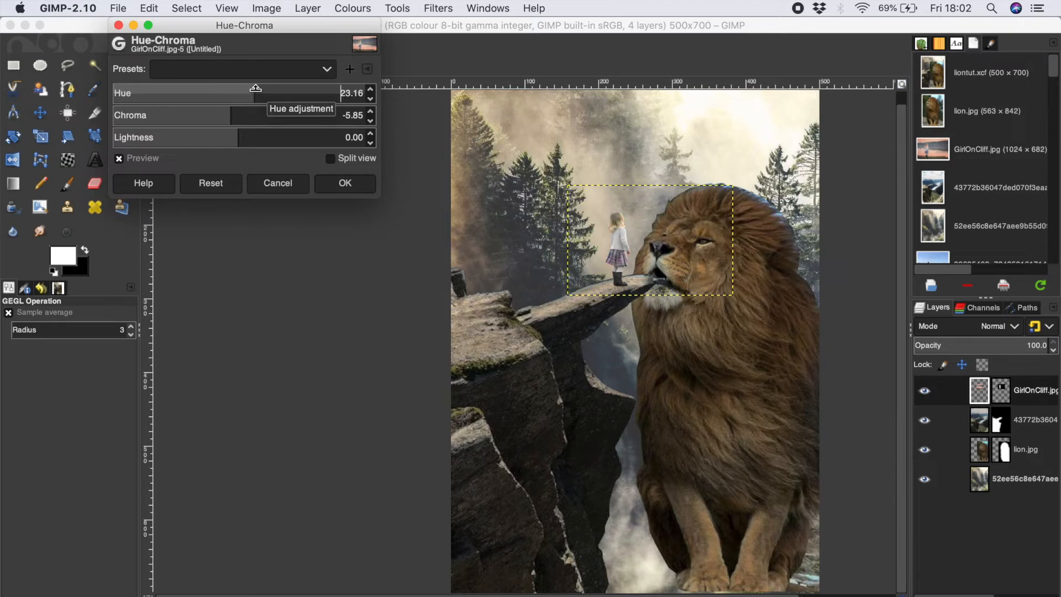
mouse_move(238, 135)
mouse_down()
mouse_move(208, 135)
mouse_move(220, 135)
mouse_up()
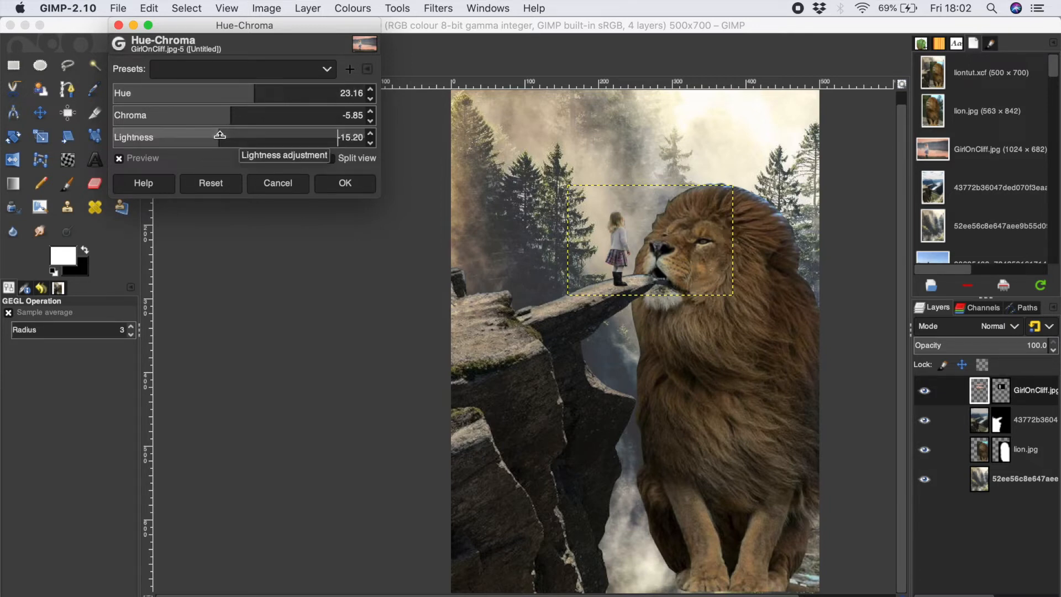
click(347, 183)
Set up the Paintbrush with the 2. Hardness 025 brush at size 143.
click(1020, 449)
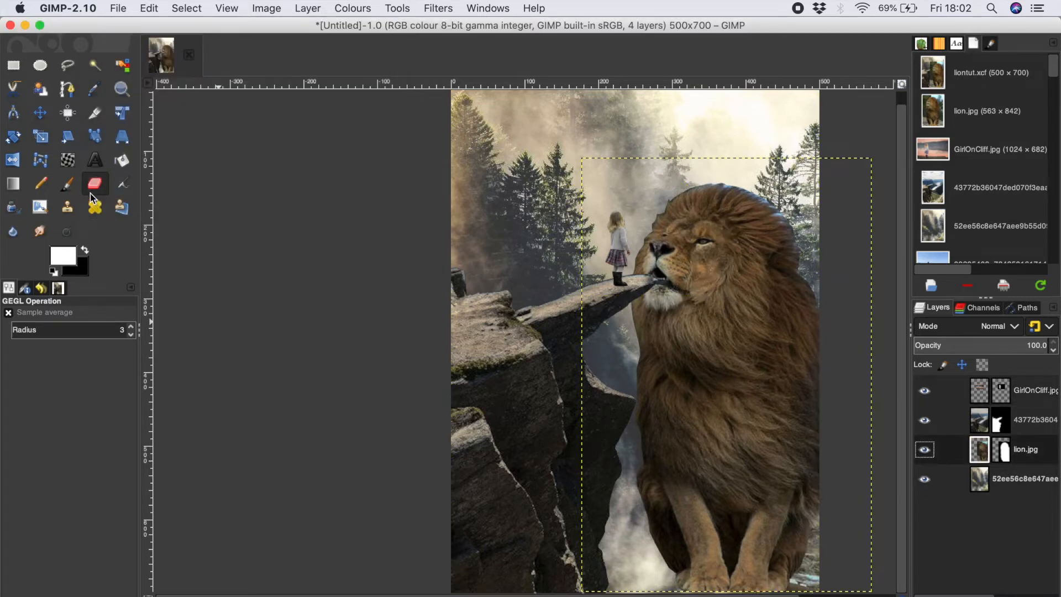
click(67, 183)
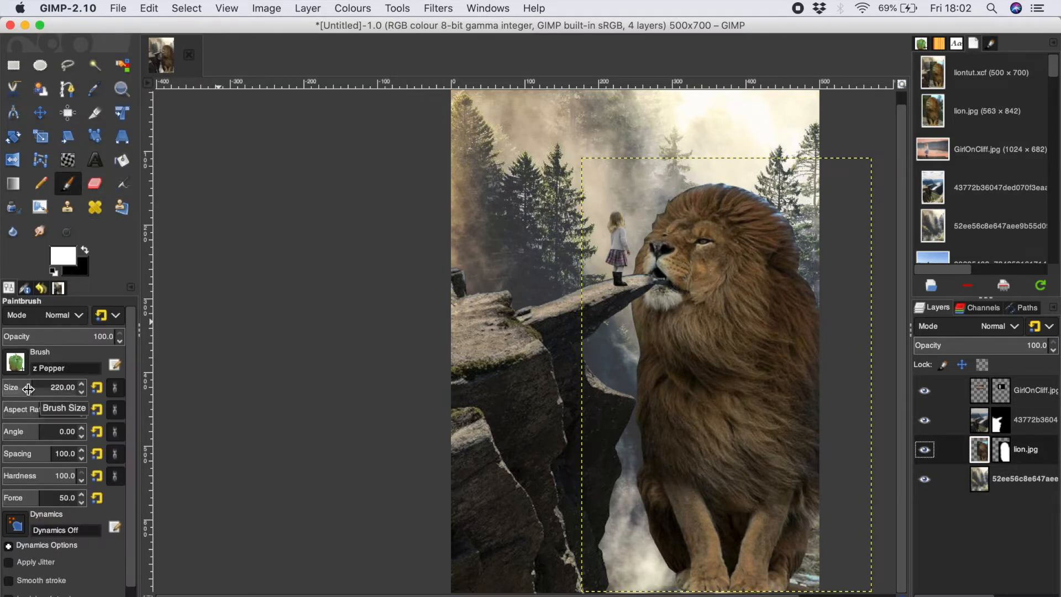
click(15, 362)
click(39, 408)
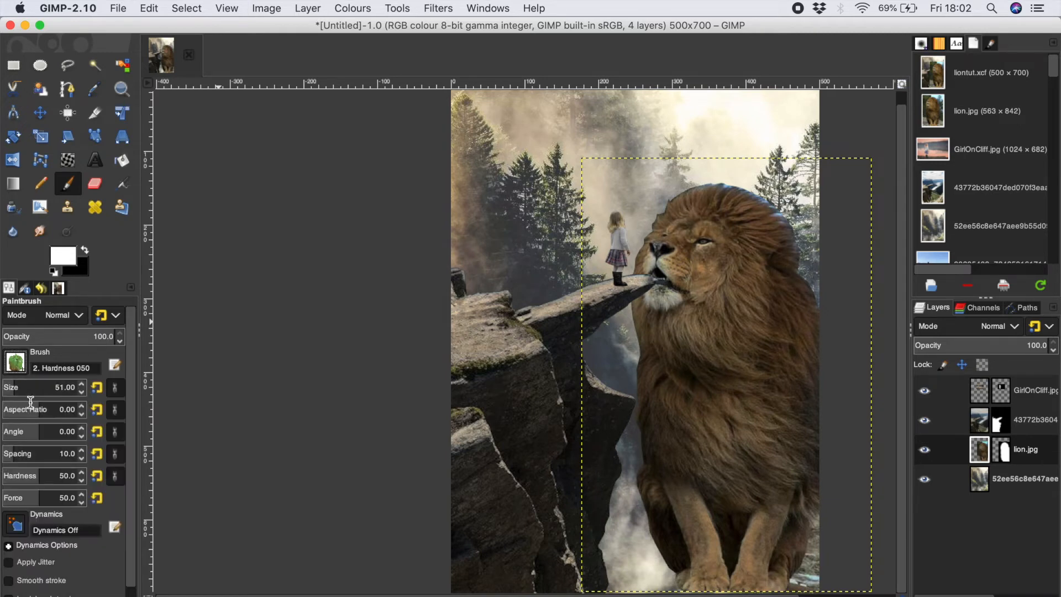
click(18, 365)
click(18, 409)
click(27, 386)
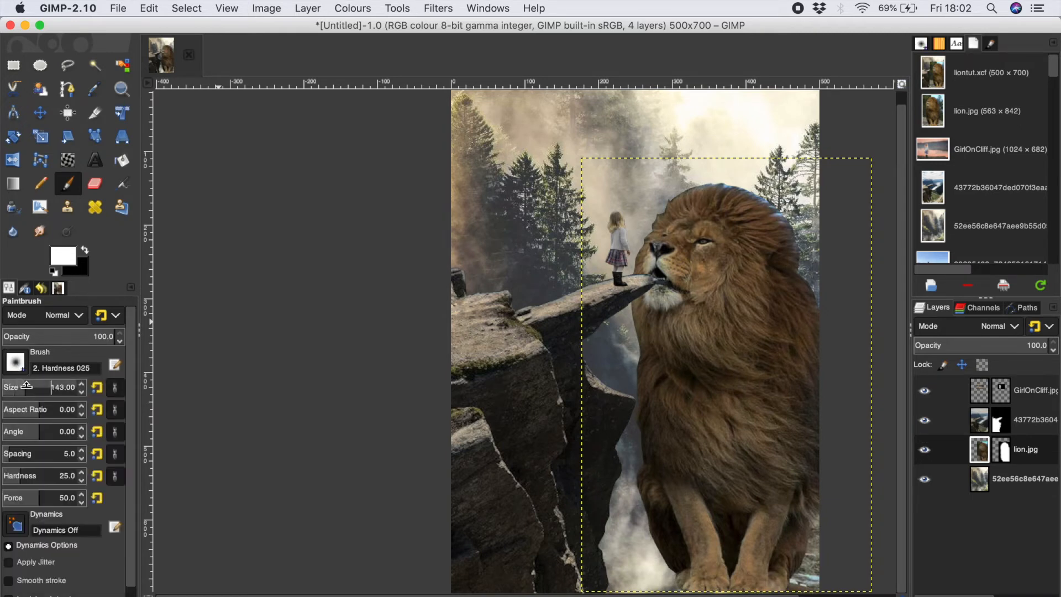
Paint black on the lion's layer mask across its paws to fade them into the background.
click(1009, 451)
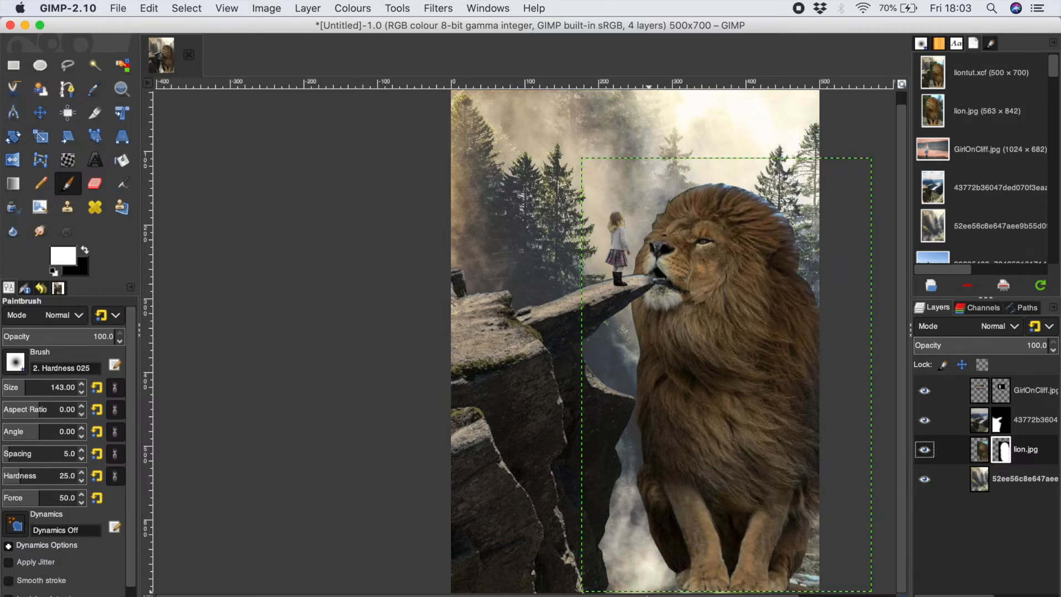
scroll(657, 572, down, 3)
scroll(657, 573, up, 1)
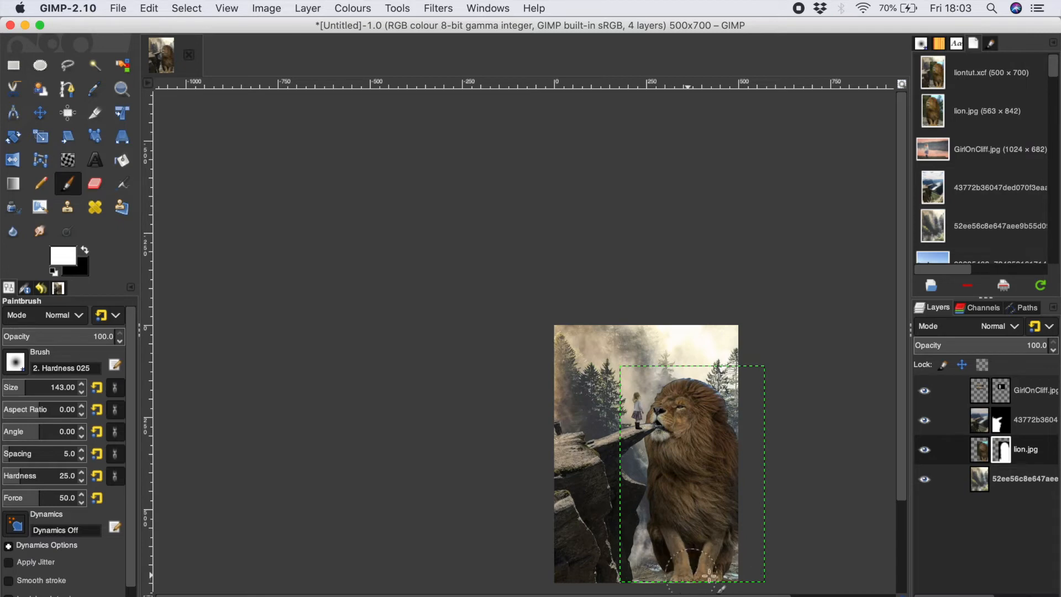
click(85, 250)
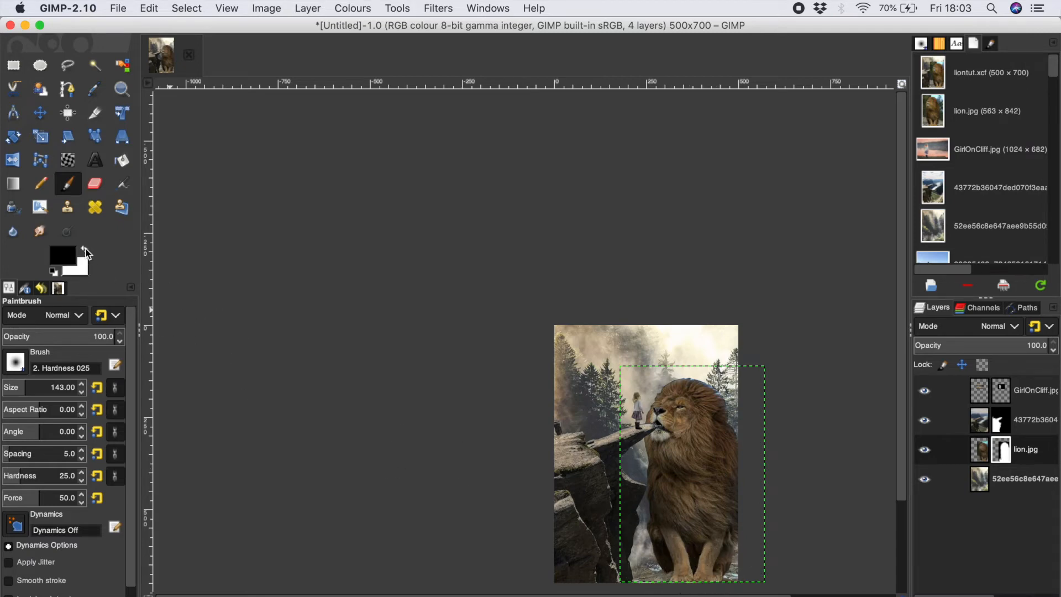
drag(630, 581, 729, 583)
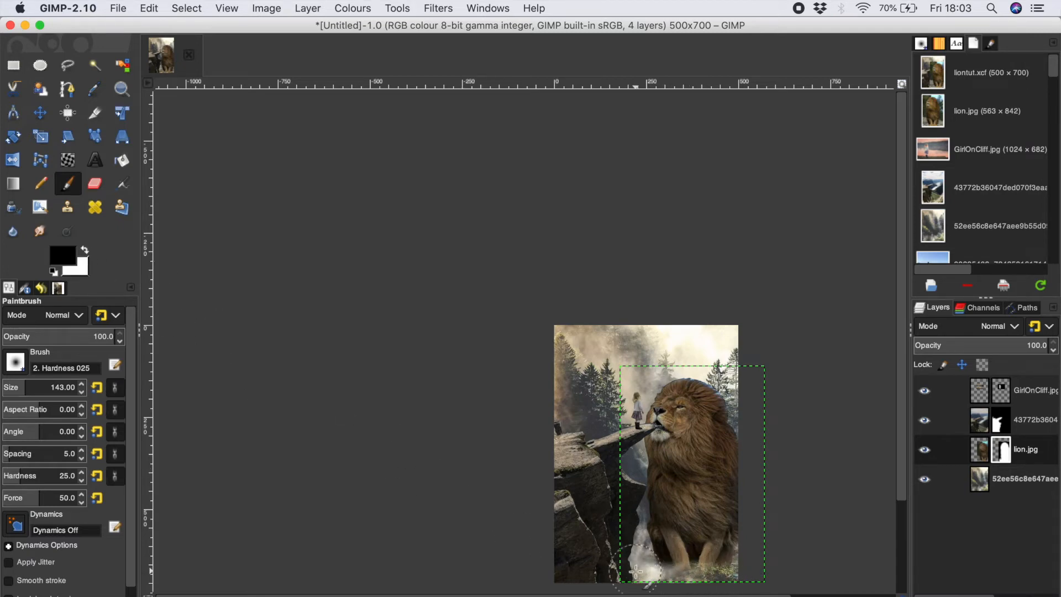
Enlarge the brush to 182 and mask out the lion's legs and lower body so they dissolve into the mist.
click(29, 385)
scroll(702, 590, down, 2)
scroll(703, 590, up, 1)
scroll(708, 493, down, 4)
scroll(709, 496, up, 6)
scroll(710, 493, down, 3)
mouse_move(710, 493)
mouse_down()
mouse_move(664, 530)
mouse_move(651, 502)
mouse_move(629, 494)
mouse_move(746, 487)
mouse_up()
mouse_move(695, 513)
mouse_down()
mouse_move(618, 473)
mouse_move(738, 501)
mouse_move(755, 492)
mouse_move(726, 501)
mouse_up()
mouse_move(631, 497)
mouse_down()
mouse_move(611, 464)
mouse_move(586, 481)
mouse_move(599, 439)
mouse_move(637, 489)
mouse_up()
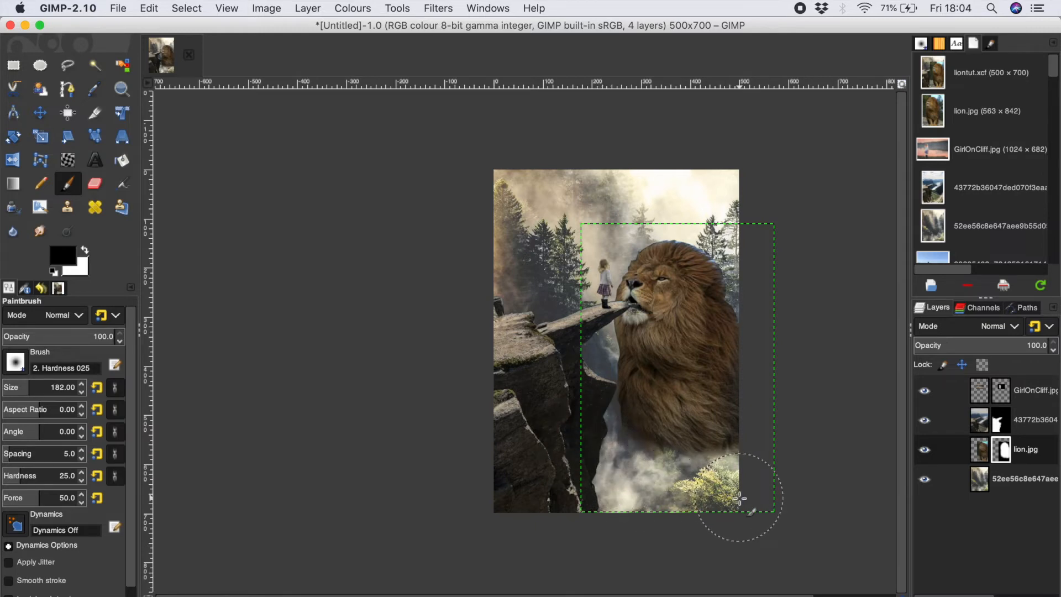
scroll(712, 393, up, 2)
scroll(712, 393, down, 1)
scroll(712, 393, down, 1)
Set the Dodge/Burn tool to Burn and try it on the lion's lower body beside the cliff.
click(67, 232)
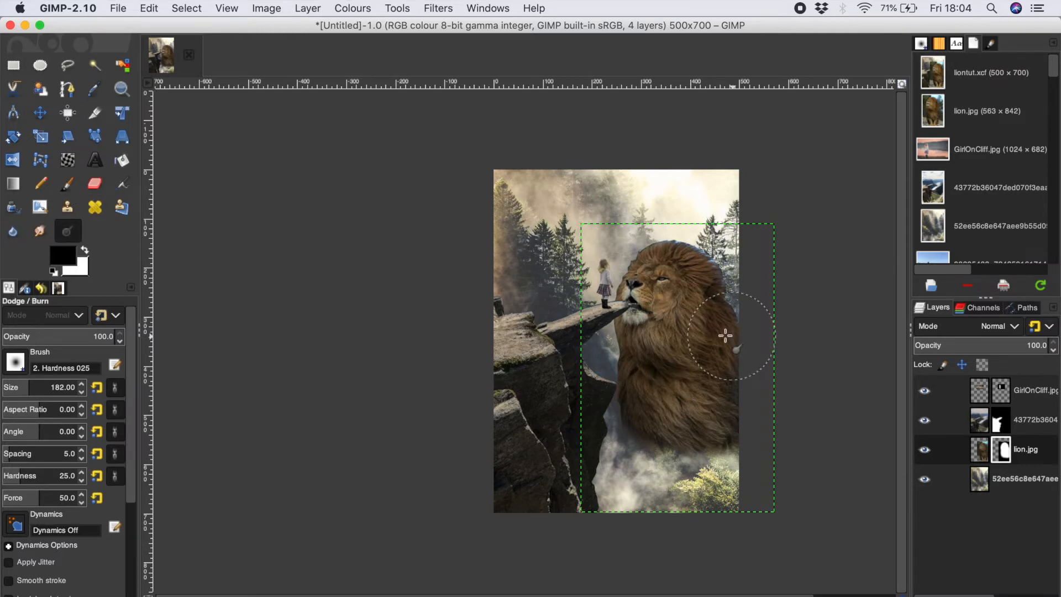
scroll(600, 322, up, 3)
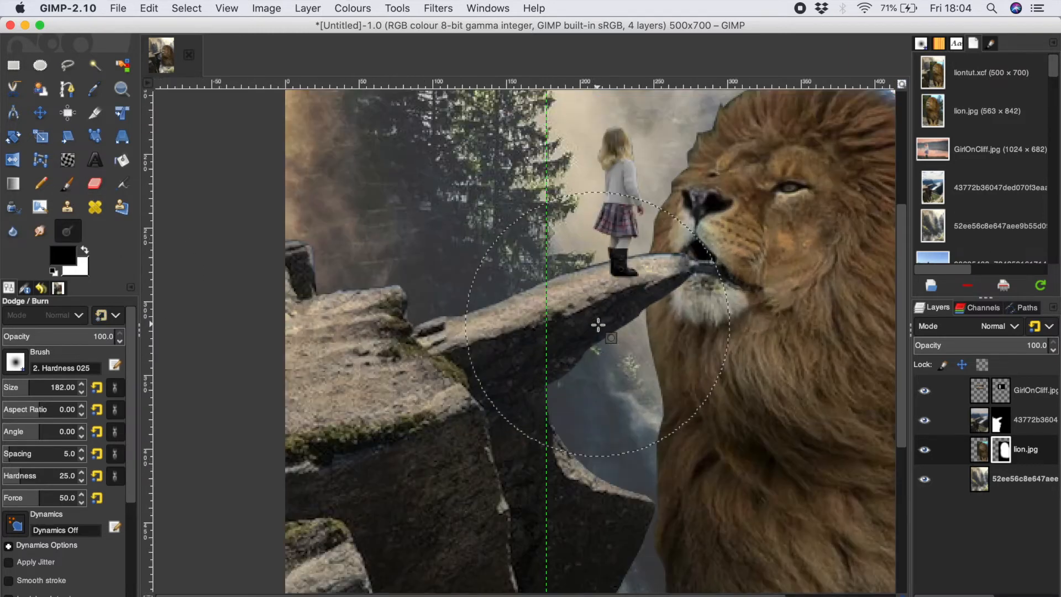
click(81, 461)
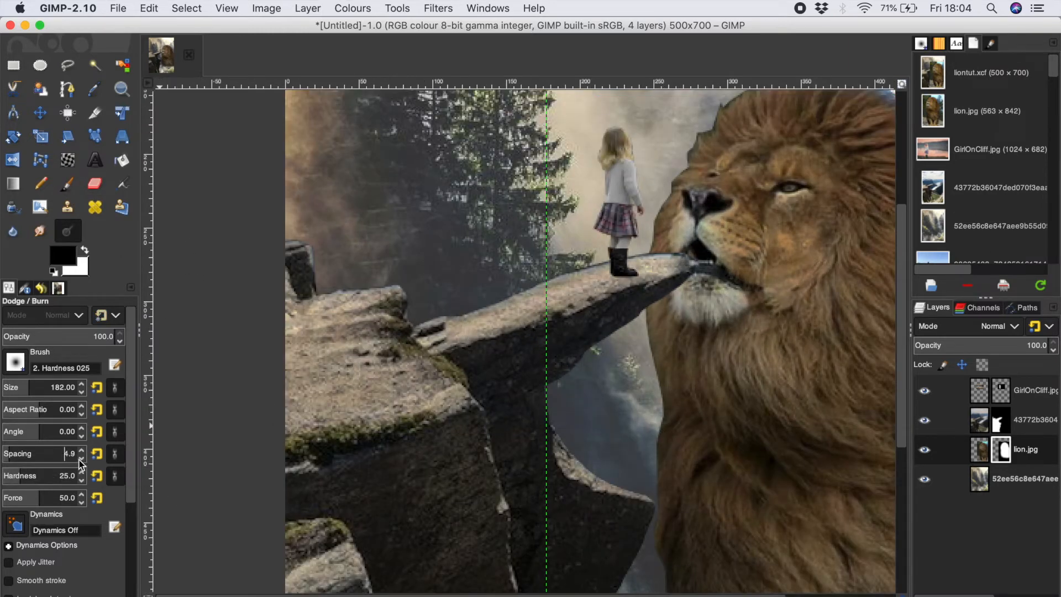
scroll(26, 539, down, 5)
click(29, 521)
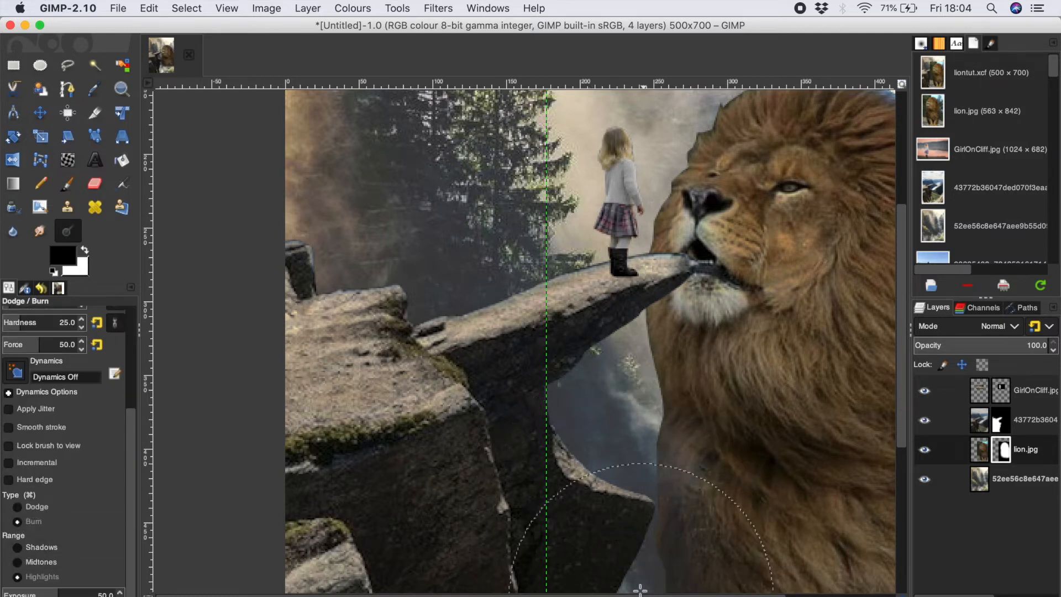
drag(625, 541, 648, 544)
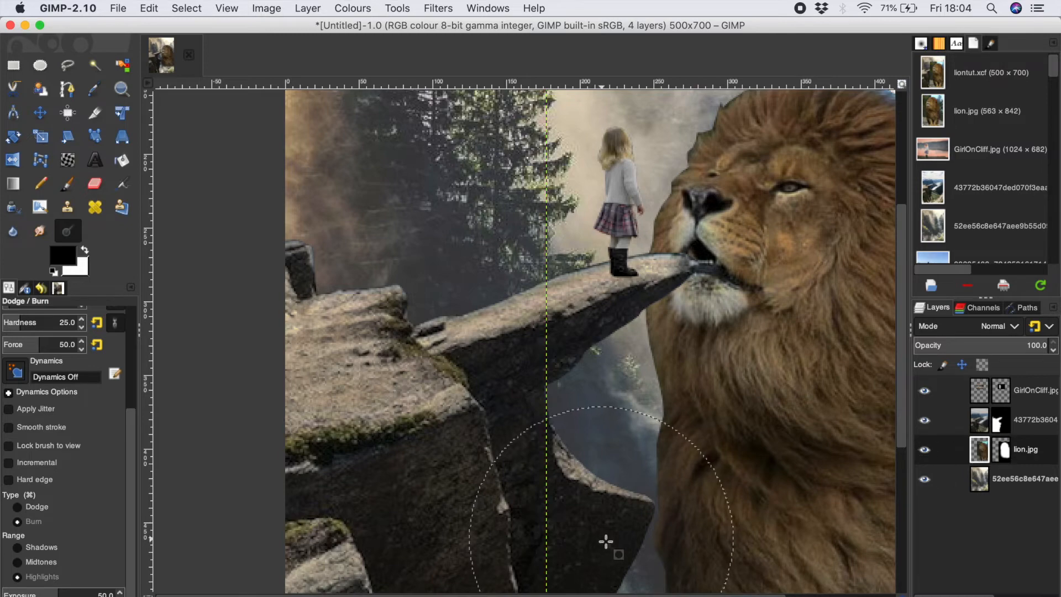
Burn the highlights on the lion layer's image along its cliff-facing side, from the lower body up to the muzzle.
scroll(623, 518, down, 5)
ctrl+scroll(671, 467, down, 2)
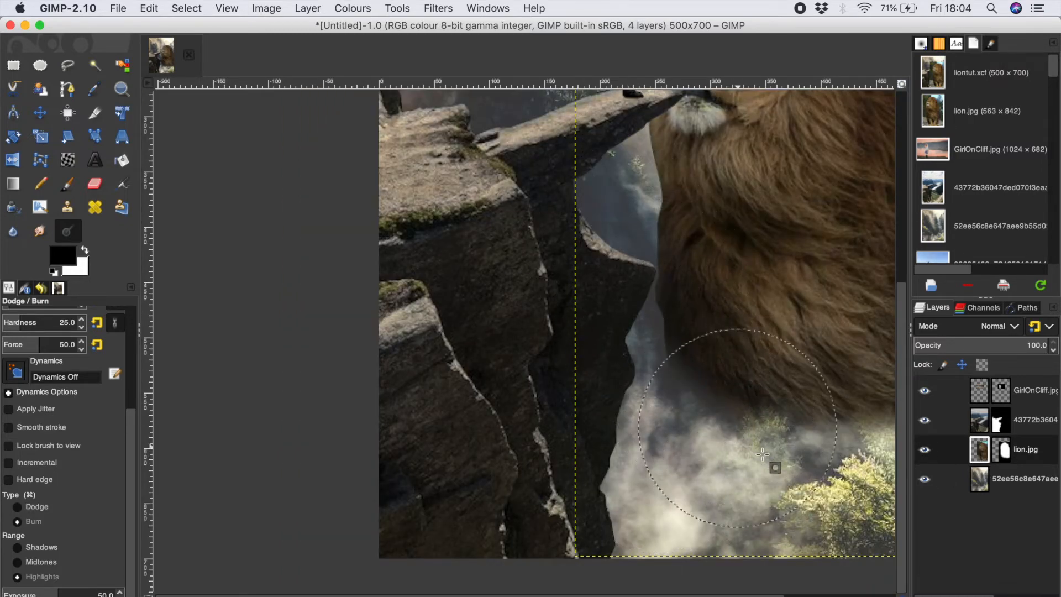
super+scroll(663, 346, down, 2)
super+scroll(664, 346, down, 2)
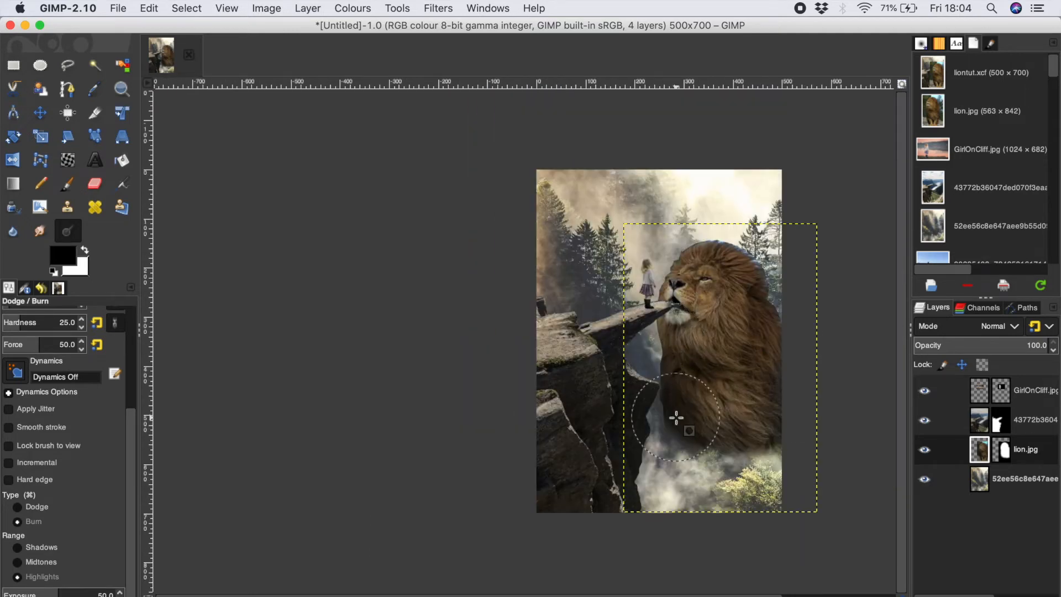
mouse_move(671, 423)
mouse_down()
mouse_move(656, 384)
mouse_move(673, 410)
mouse_move(662, 388)
mouse_move(678, 413)
mouse_move(676, 401)
mouse_move(690, 410)
mouse_move(670, 401)
mouse_move(741, 450)
mouse_move(650, 350)
mouse_move(660, 356)
mouse_move(651, 298)
mouse_up()
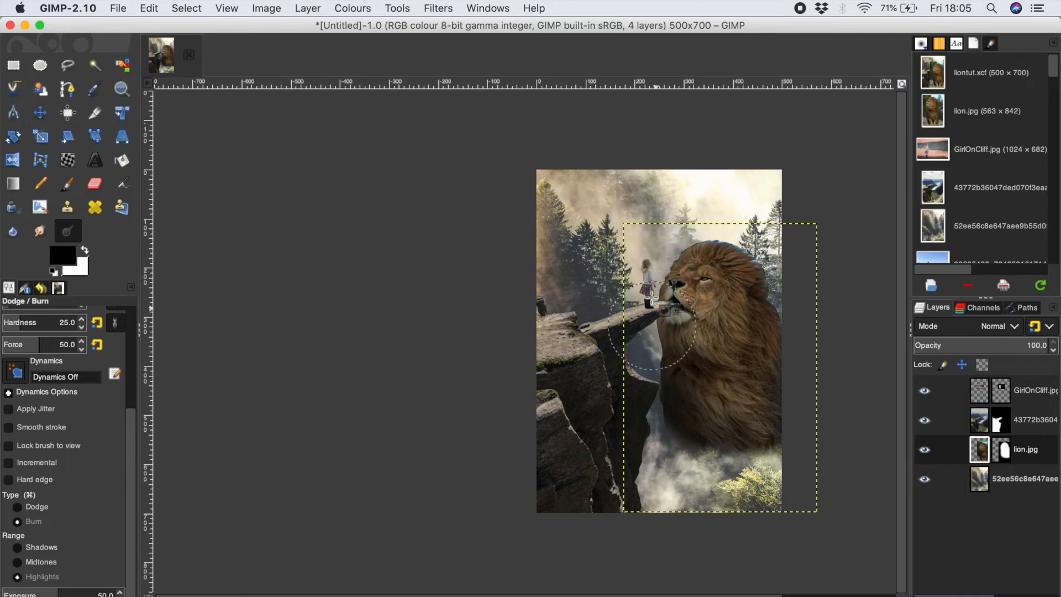
mouse_move(671, 363)
mouse_down()
mouse_move(651, 276)
mouse_move(667, 370)
mouse_move(654, 322)
mouse_move(656, 348)
mouse_move(701, 433)
mouse_move(746, 439)
mouse_move(722, 430)
mouse_move(761, 465)
mouse_move(647, 376)
mouse_move(667, 369)
mouse_move(645, 343)
mouse_move(653, 304)
mouse_up()
Dodge the midtones of the lion layer along the top and back of the mane to lighten its outer fur.
key(2)
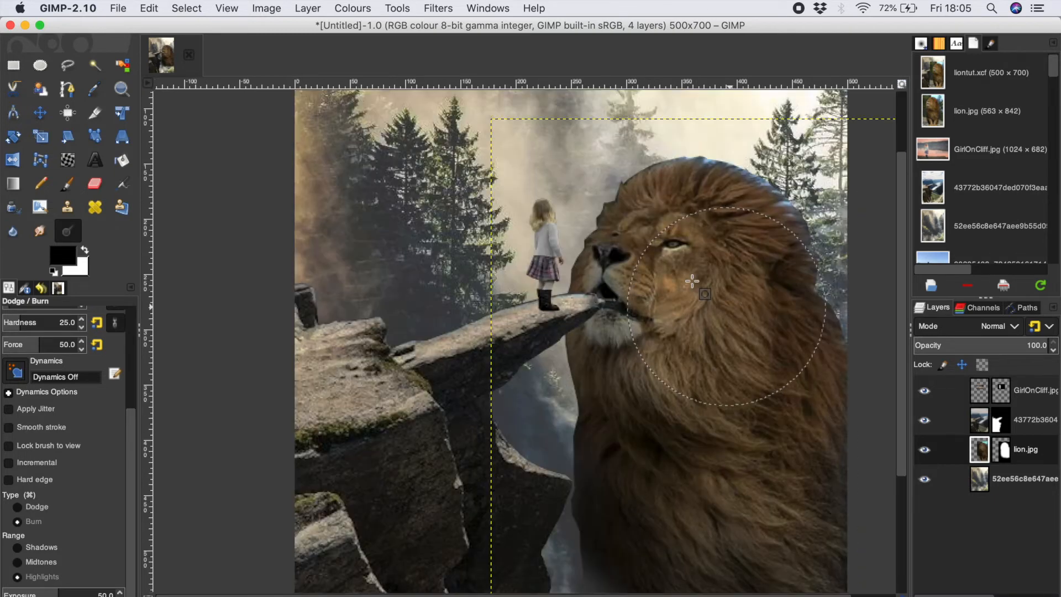
click(87, 248)
click(87, 248)
click(21, 563)
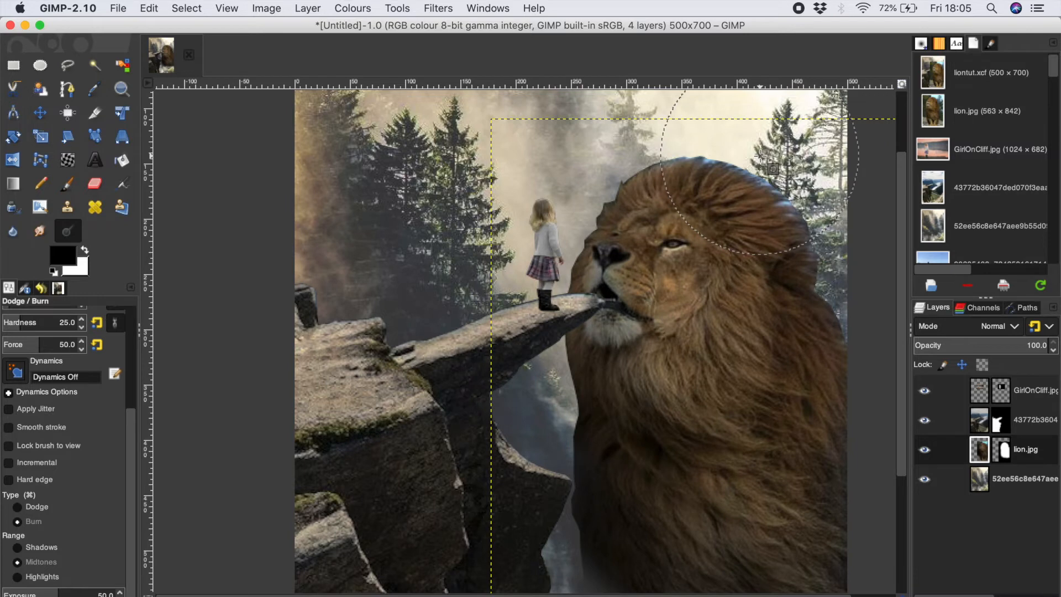
click(19, 509)
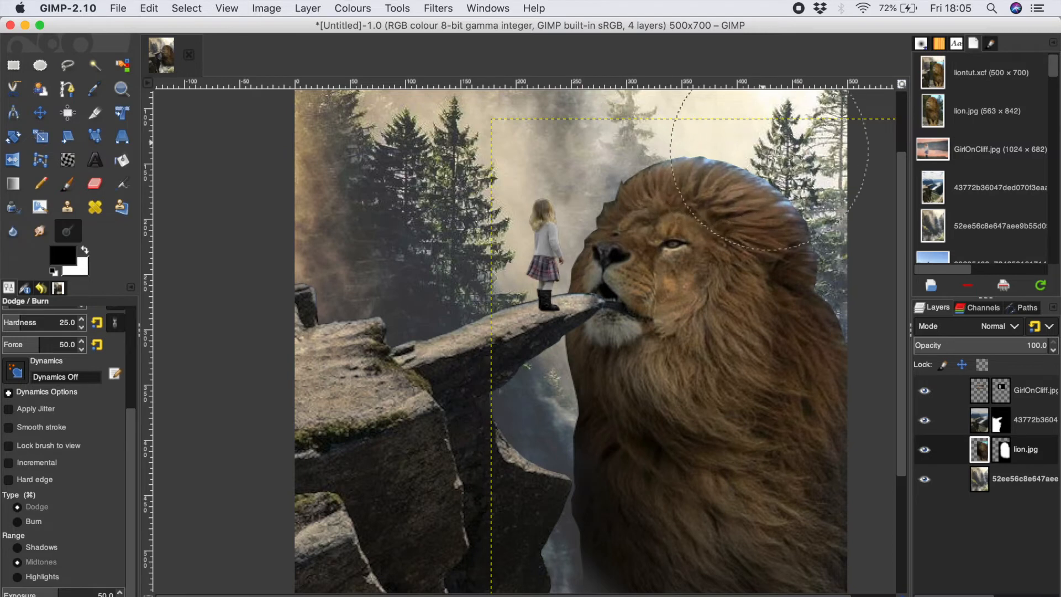
mouse_move(703, 128)
mouse_down()
mouse_move(656, 123)
mouse_move(708, 123)
mouse_move(822, 181)
mouse_move(844, 213)
mouse_move(879, 322)
mouse_move(831, 202)
mouse_up()
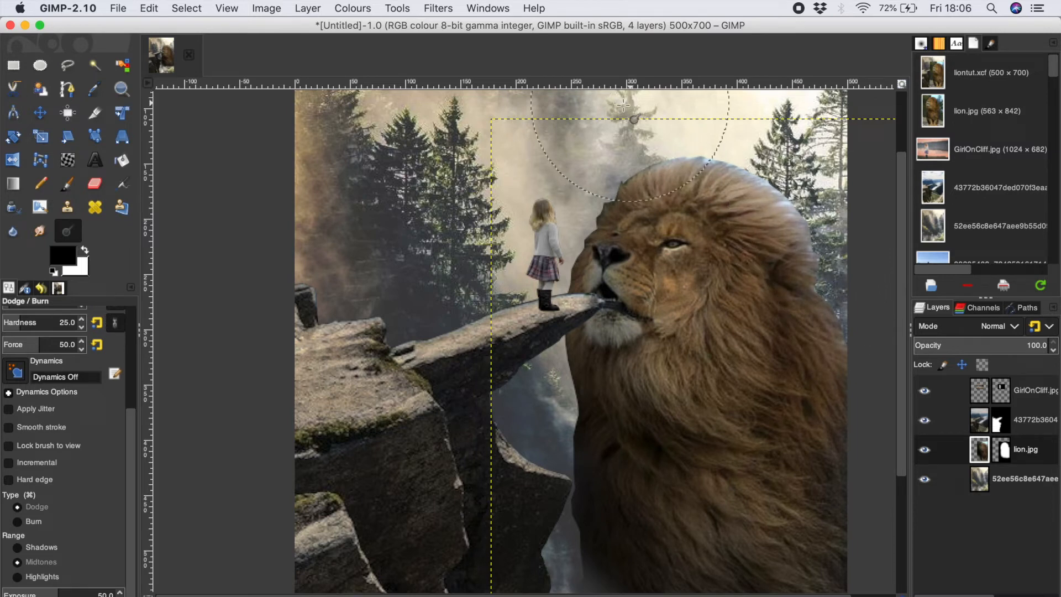
mouse_move(628, 132)
mouse_down()
mouse_move(600, 146)
mouse_move(681, 129)
mouse_move(639, 130)
mouse_up()
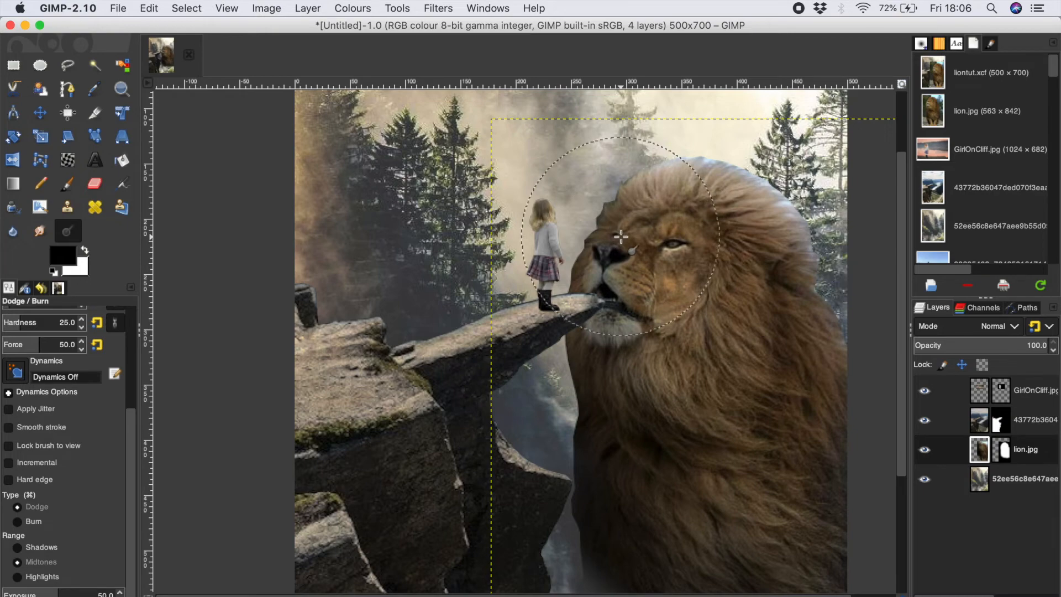
Reduce the Blur/Sharpen brush to size 32 and blur the lion's mask edge along its cliff-facing chest.
scroll(666, 374, down, 3)
scroll(645, 369, up, 4)
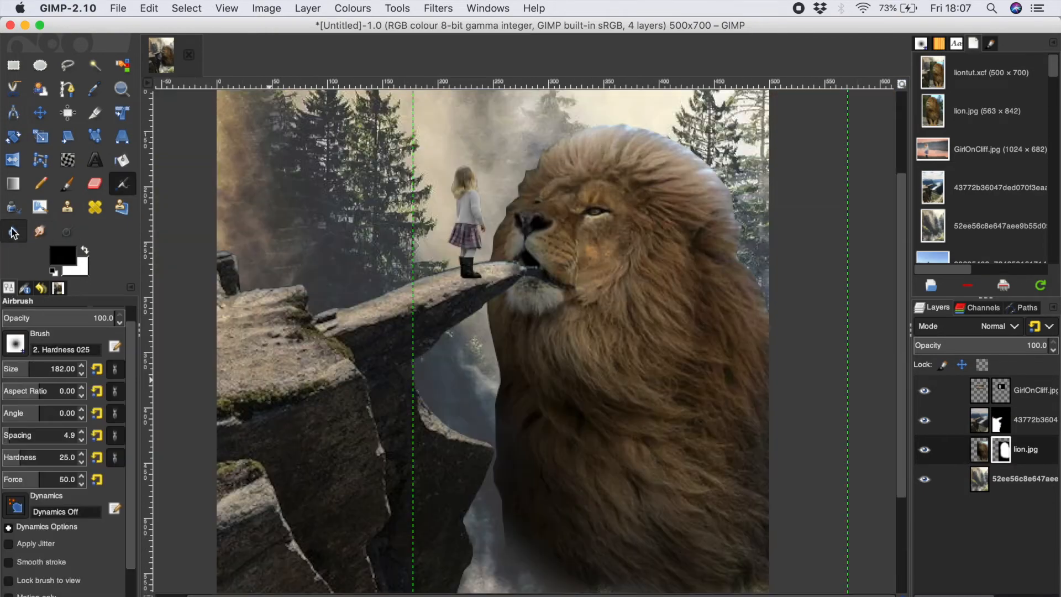
click(14, 233)
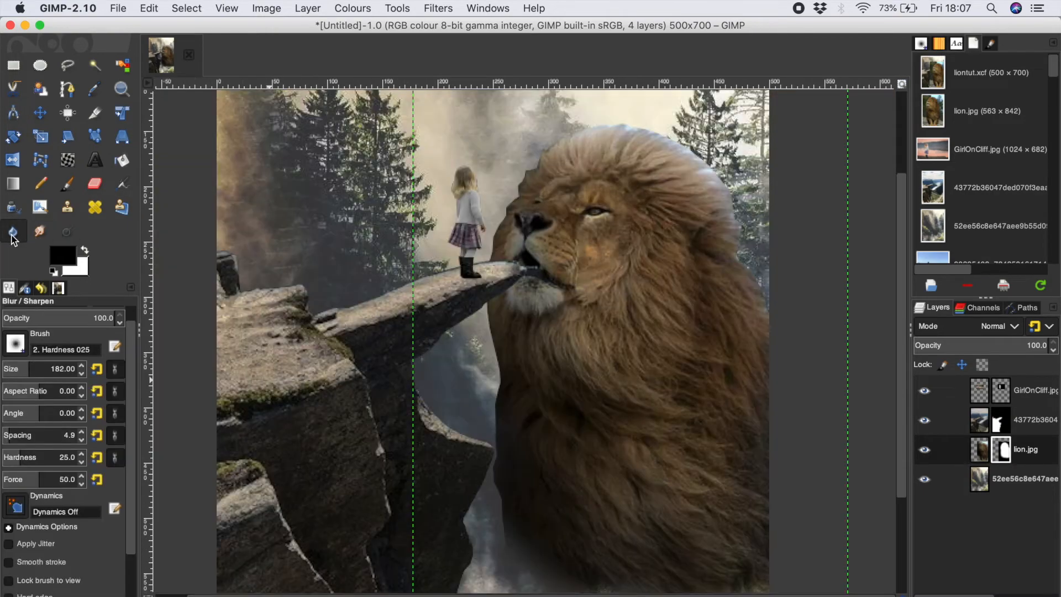
key(bracketleft)
key(bracketleft)
key(bracketleft)
key(bracketleft)
key(bracketleft)
key(bracketleft)
key(bracketleft)
key(bracketleft)
key(bracketleft)
key(bracketleft)
key(bracketleft)
key(bracketleft)
key(bracketleft)
key(bracketleft)
key(bracketleft)
key(bracketleft)
key(bracketleft)
key(bracketleft)
key(bracketleft)
key(bracketleft)
key(bracketleft)
key(bracketleft)
key(bracketleft)
key(bracketleft)
key(bracketleft)
key(bracketleft)
key(bracketleft)
key(bracketleft)
key(bracketleft)
key(bracketleft)
key(bracketleft)
key(bracketleft)
key(bracketleft)
key(bracketleft)
key(bracketleft)
key(bracketleft)
key(bracketleft)
key(bracketleft)
key(bracketleft)
key(bracketleft)
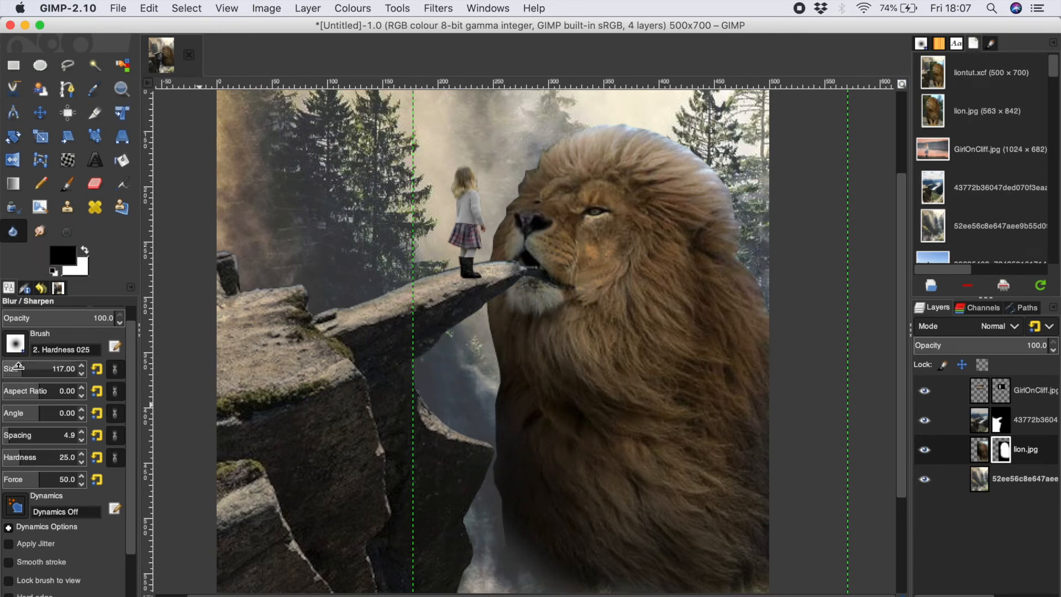
scroll(486, 403, up, 3)
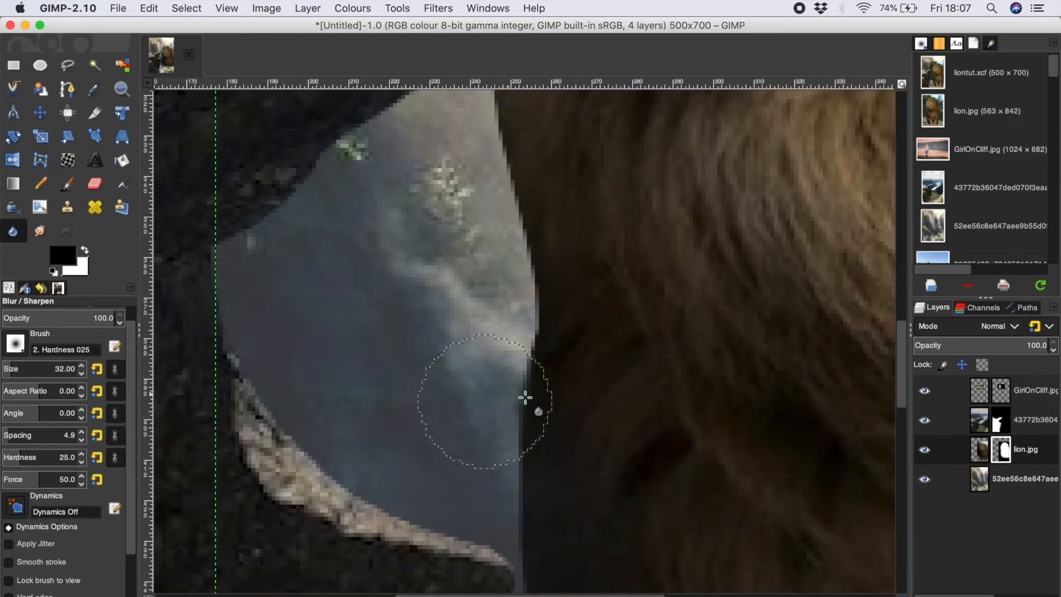
mouse_move(516, 541)
mouse_down()
mouse_move(532, 300)
mouse_move(500, 149)
mouse_up()
Continue blurring the lion's mask edge around the muzzle and chin beside the cliff tip.
scroll(500, 149, up, 5)
scroll(494, 280, up, 5)
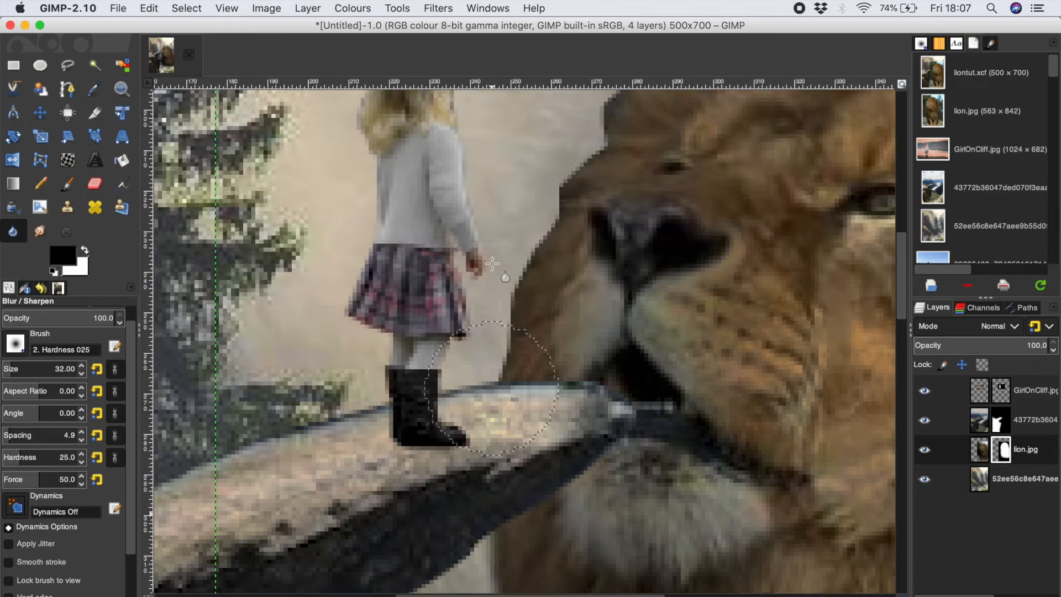
mouse_move(509, 478)
mouse_down()
mouse_move(521, 350)
mouse_move(576, 281)
mouse_move(590, 226)
mouse_move(628, 159)
mouse_move(665, 168)
mouse_move(516, 386)
mouse_move(522, 432)
mouse_move(505, 501)
mouse_up()
key(2)
scroll(644, 310, down, 5)
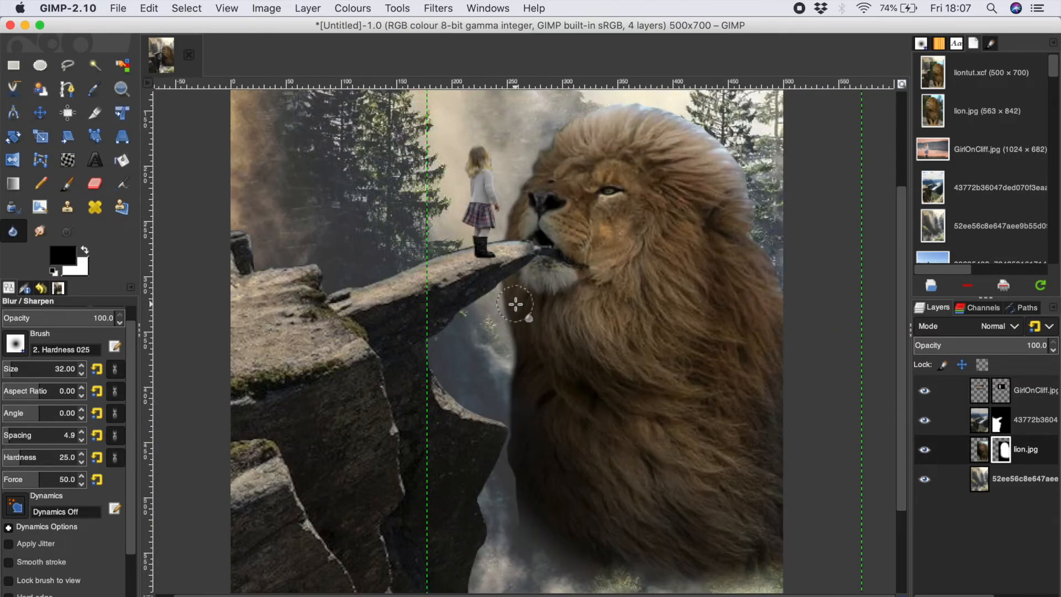
Blur the lion's mask edge around the back of the mane and over the top of the head.
scroll(516, 304, up, 3)
scroll(747, 336, up, 4)
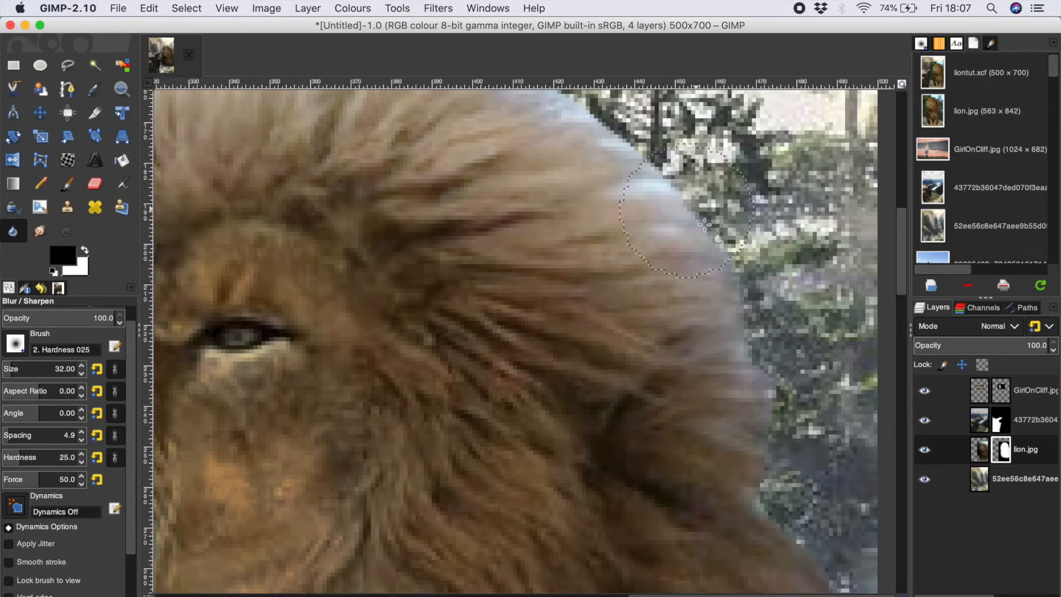
scroll(596, 104, up, 5)
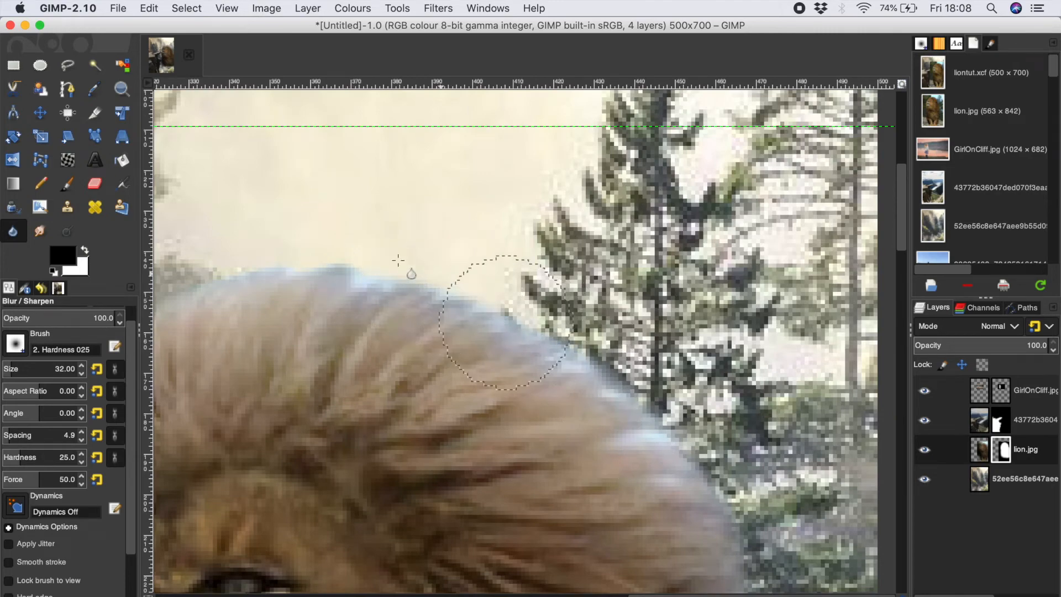
scroll(499, 282, left, 10)
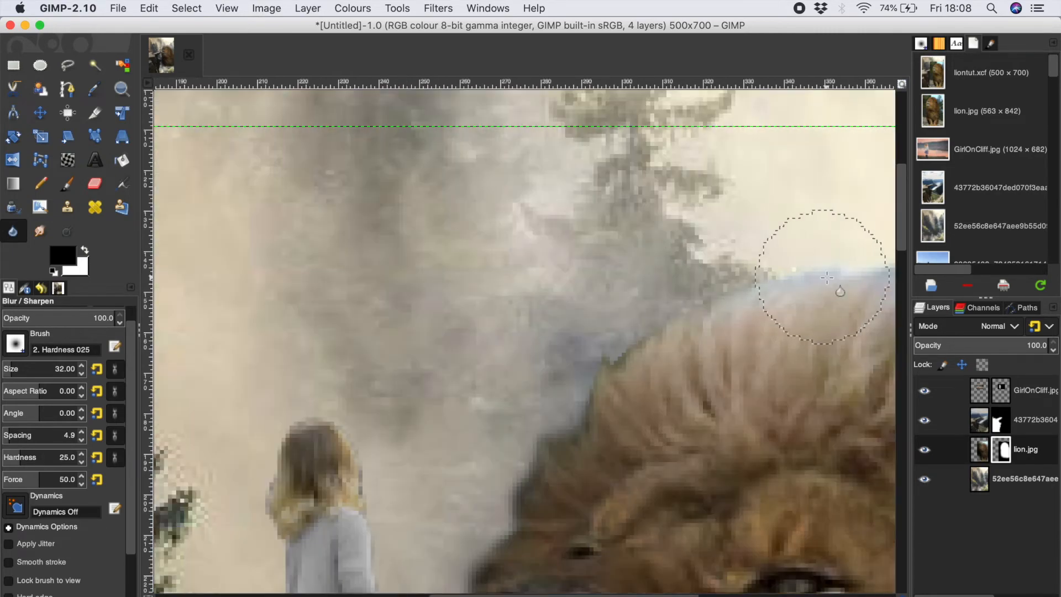
key(minus)
key(minus)
key(minus)
key(minus)
key(minus)
scroll(760, 407, down, 3)
scroll(759, 407, right, 3)
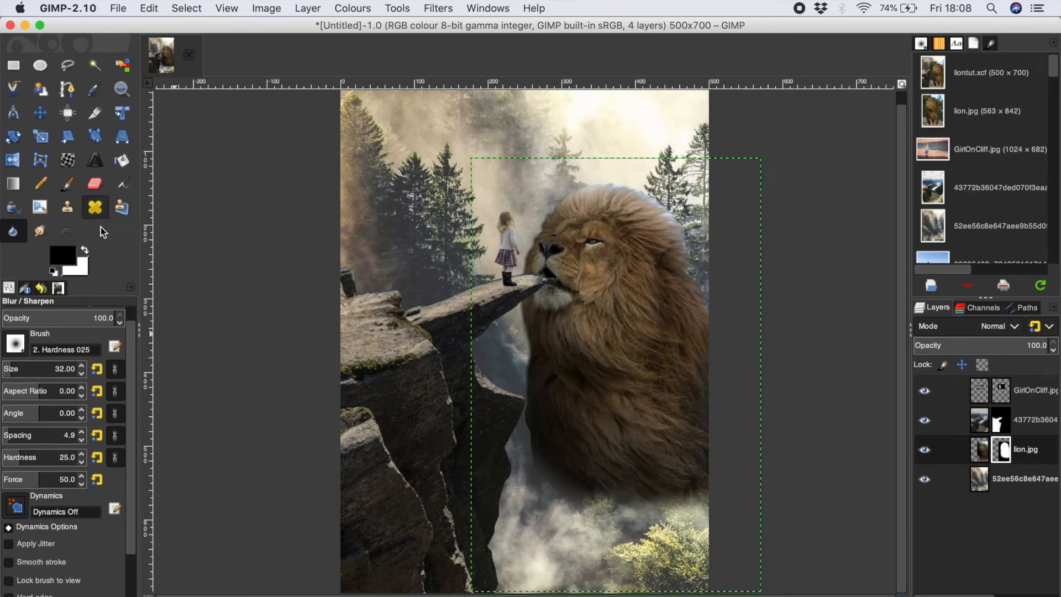
Undo the last blur stroke on the lion's layer mask and redo it.
click(67, 184)
click(84, 250)
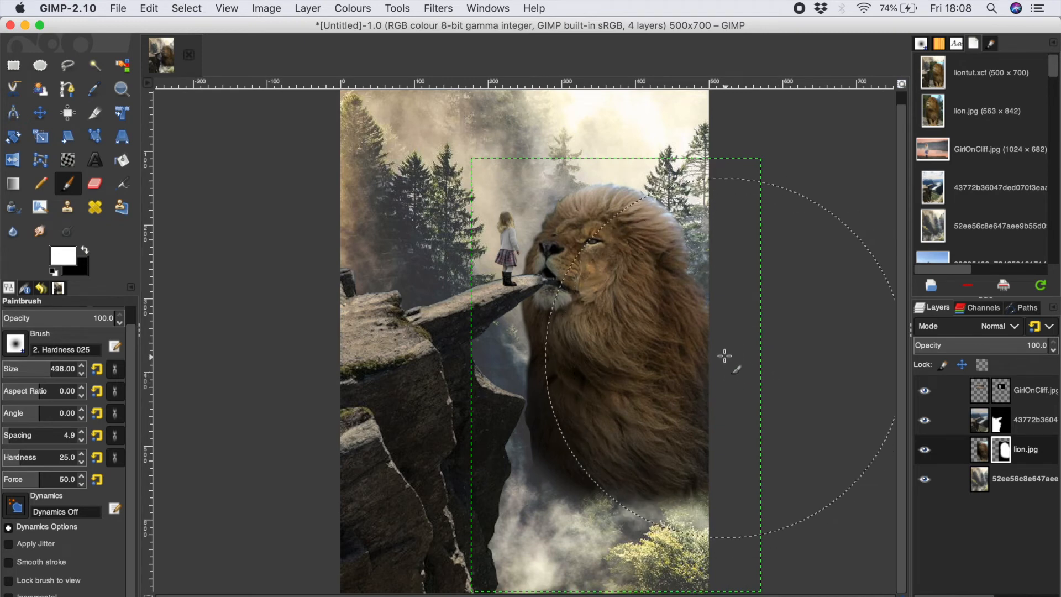
click(150, 8)
click(177, 23)
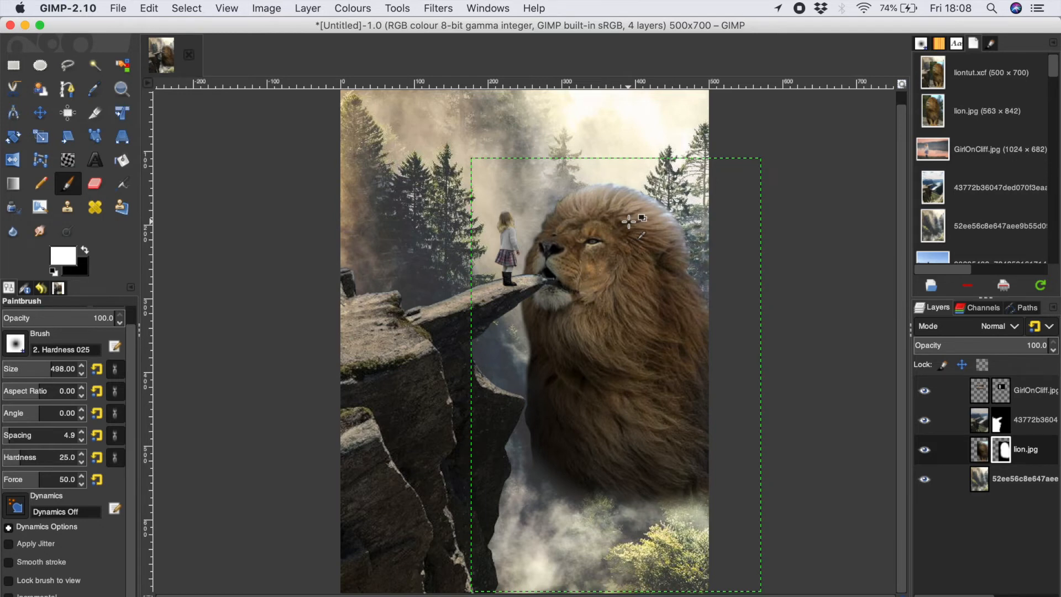
click(149, 8)
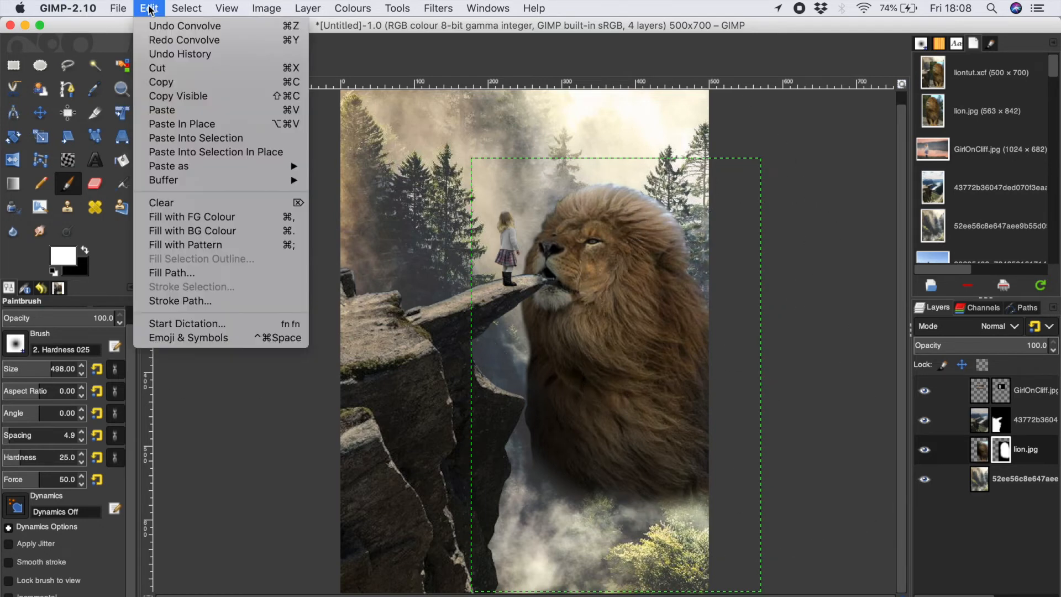
click(168, 42)
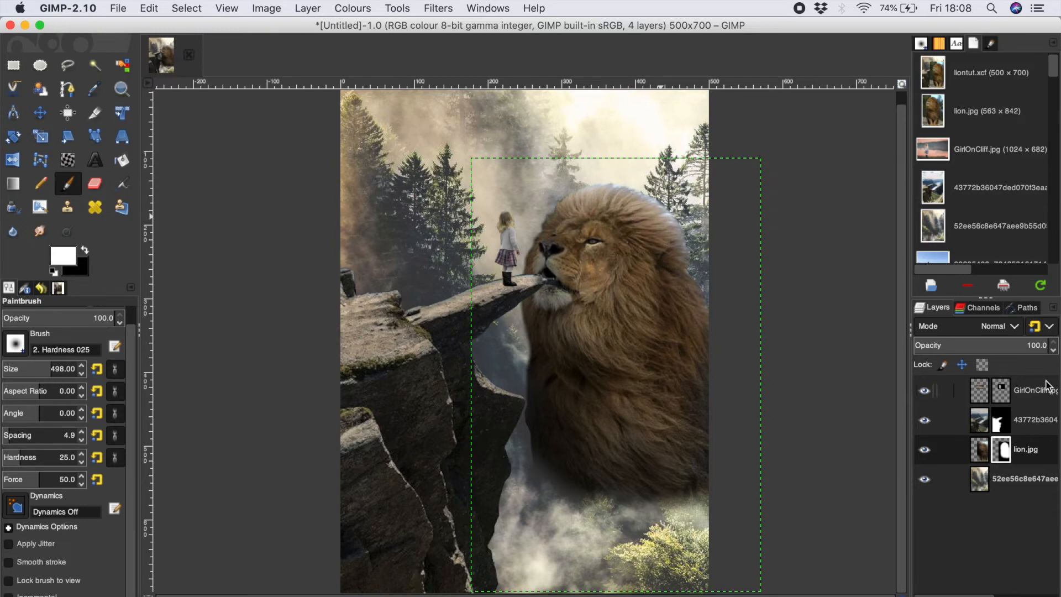
Try painting black on the GirlOnCliff.jpg layer near the girl's feet with a size 379 paintbrush, and undo the stroke.
scroll(502, 325, up, 8)
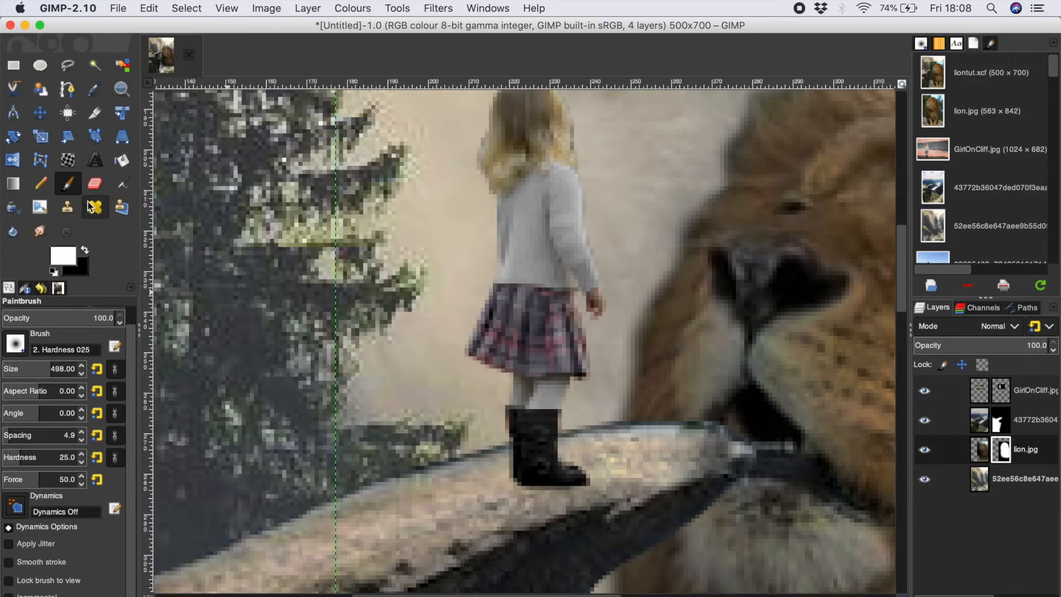
click(122, 190)
click(85, 250)
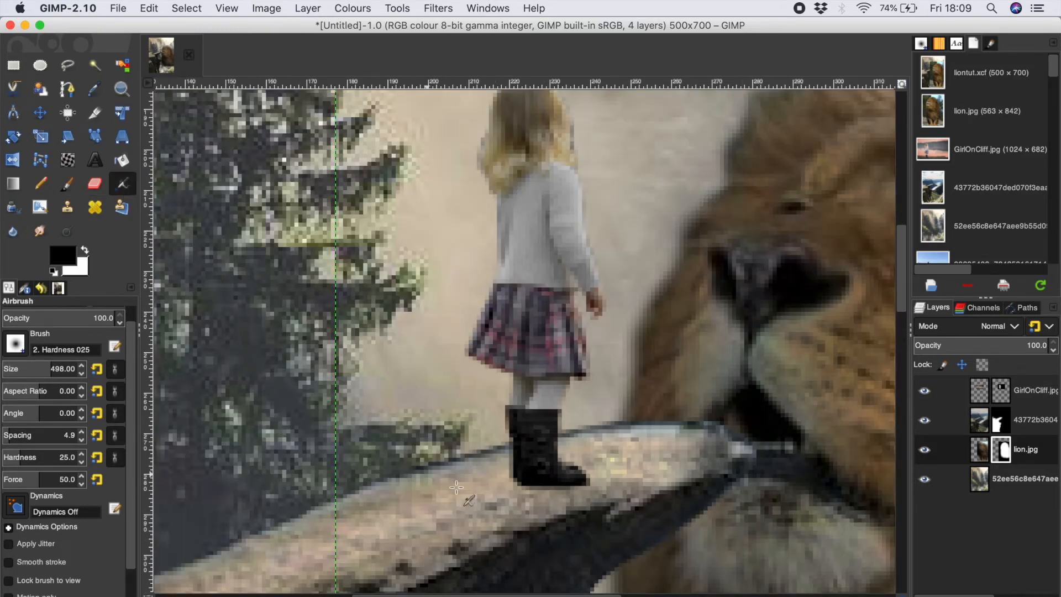
scroll(456, 488, down, 5)
scroll(456, 488, up, 3)
click(68, 184)
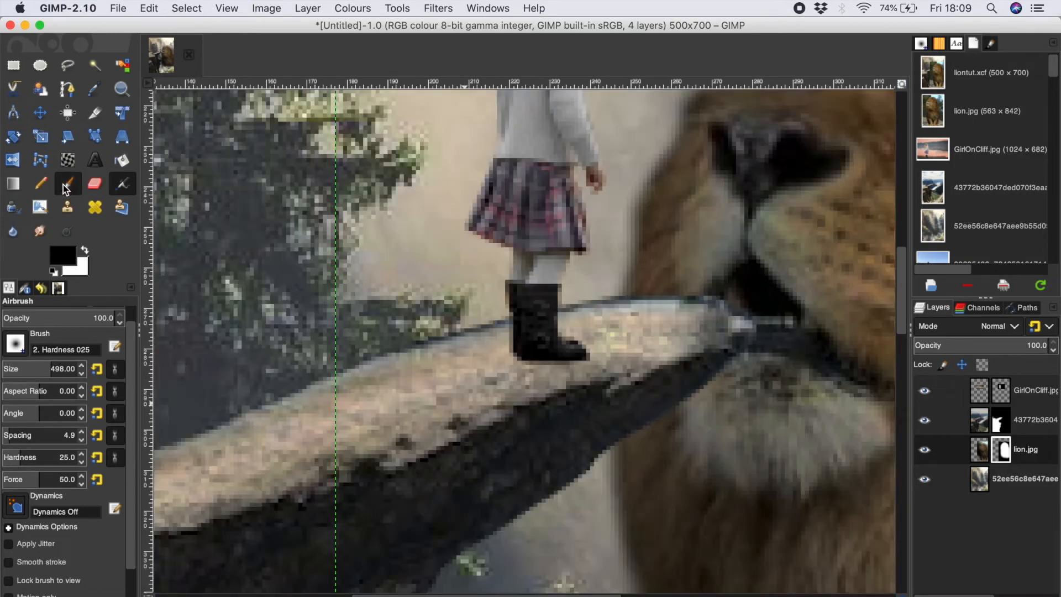
click(1031, 393)
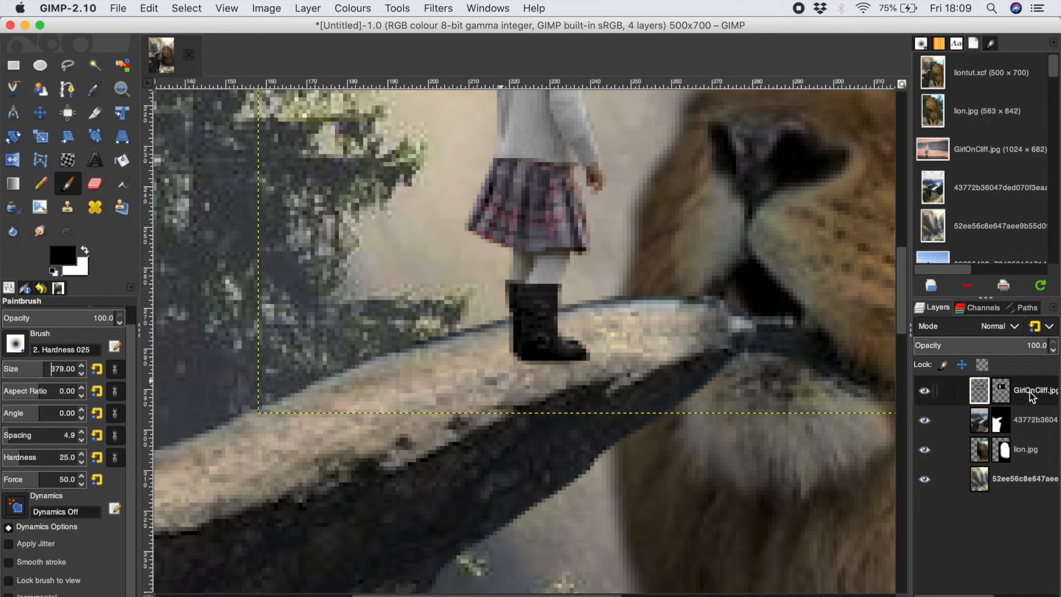
mouse_move(420, 454)
mouse_down()
mouse_move(463, 426)
mouse_move(502, 377)
mouse_up()
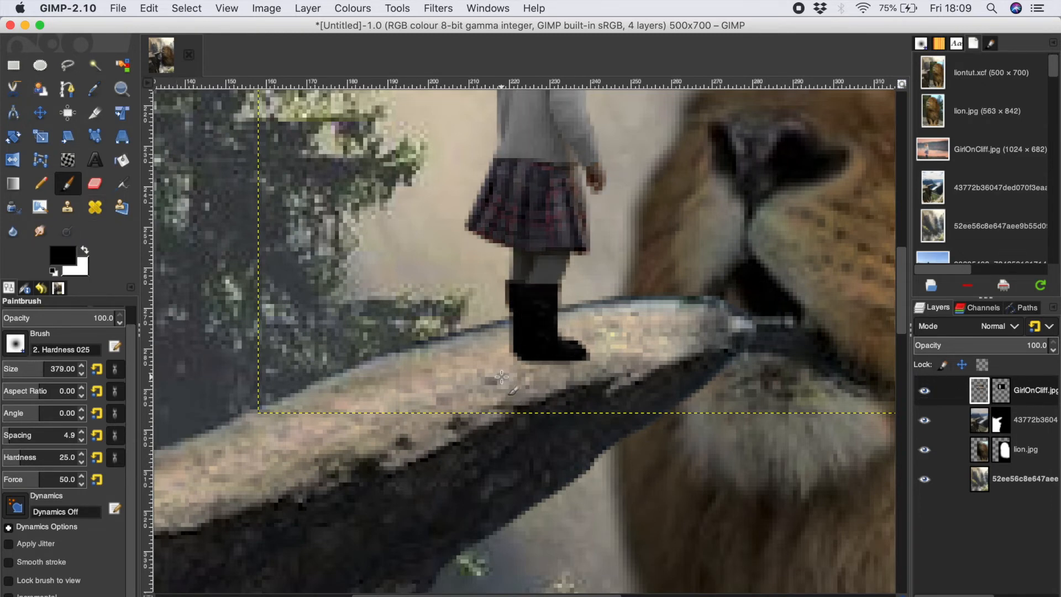
key(ctrl+z)
scroll(499, 377, down, 3)
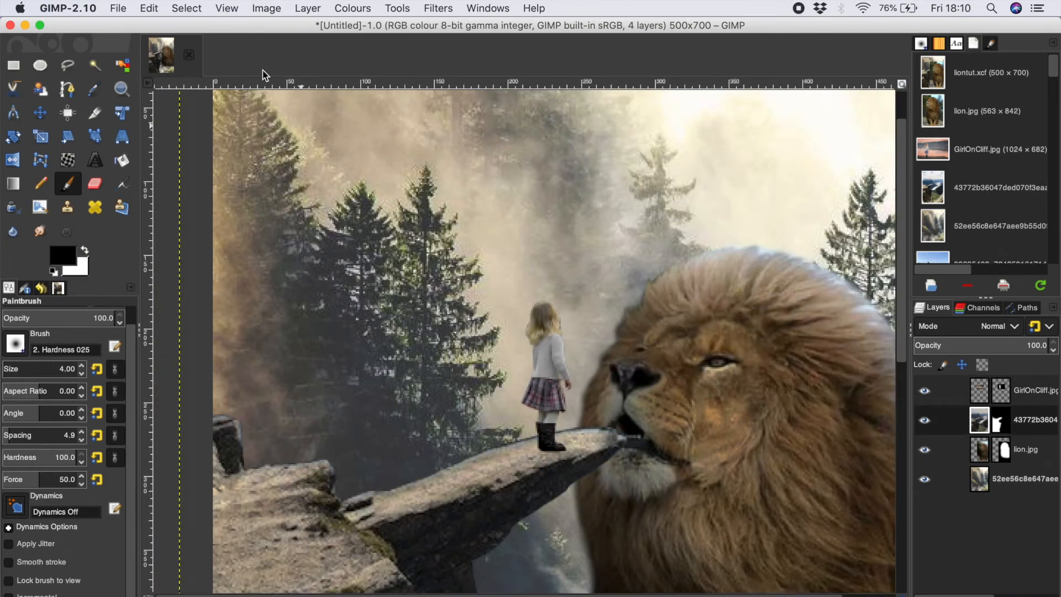
Expand the GirlOnCliff.jpg layer to the full image size.
click(149, 8)
click(1026, 392)
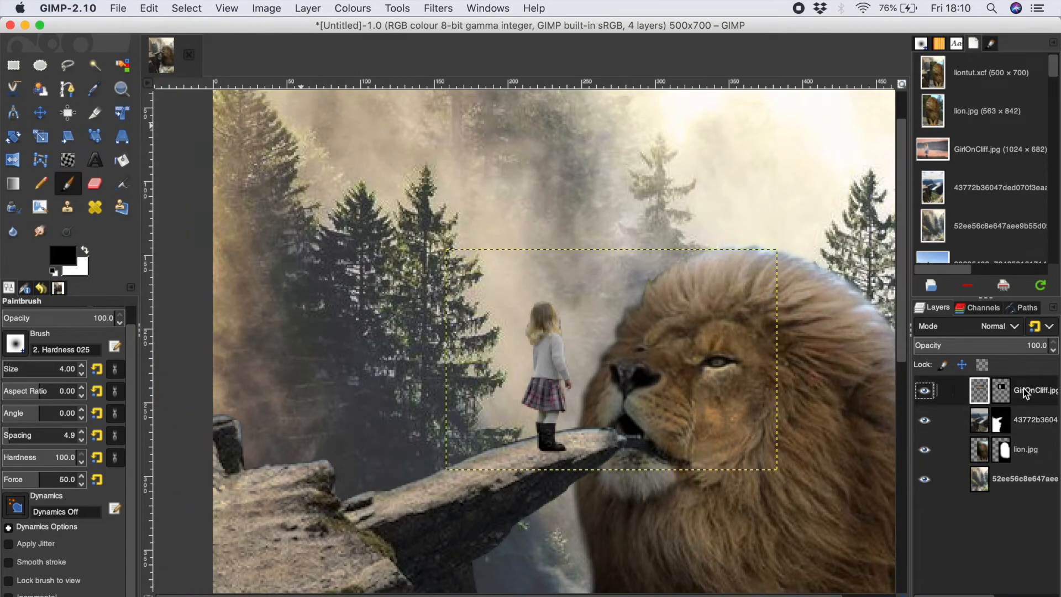
right_click(1025, 392)
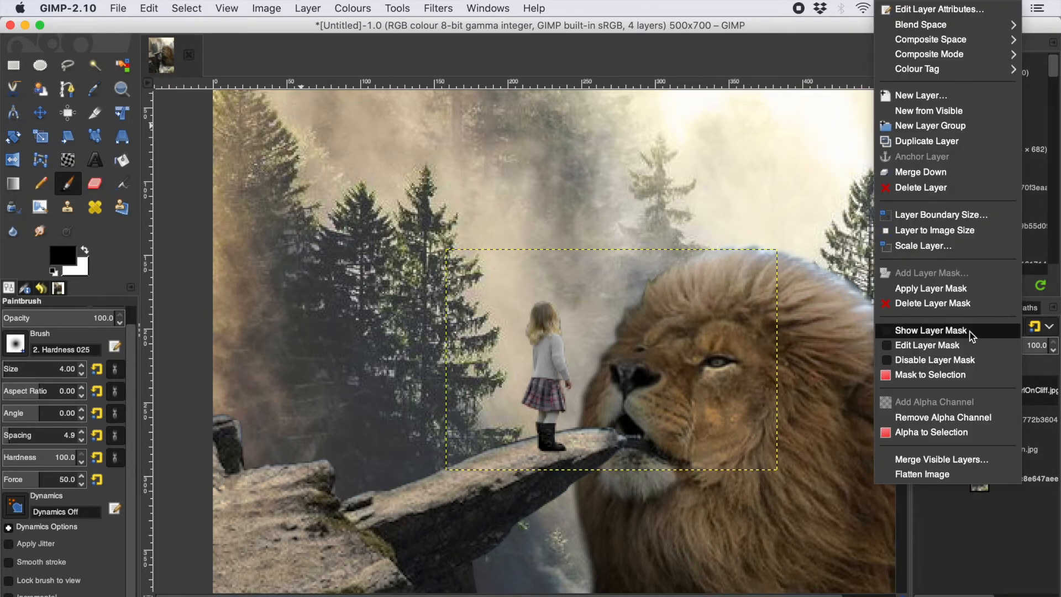
click(971, 234)
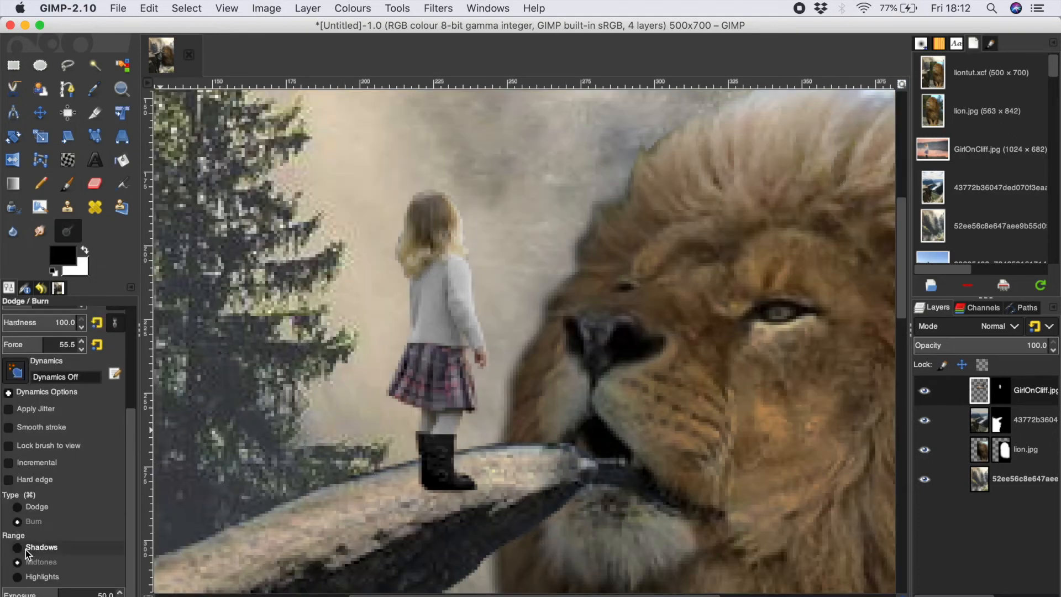
Enlarge the Dodge/Burn brush, then dodge the midtones on the girl's lion-facing side and burn her opposite side.
click(17, 507)
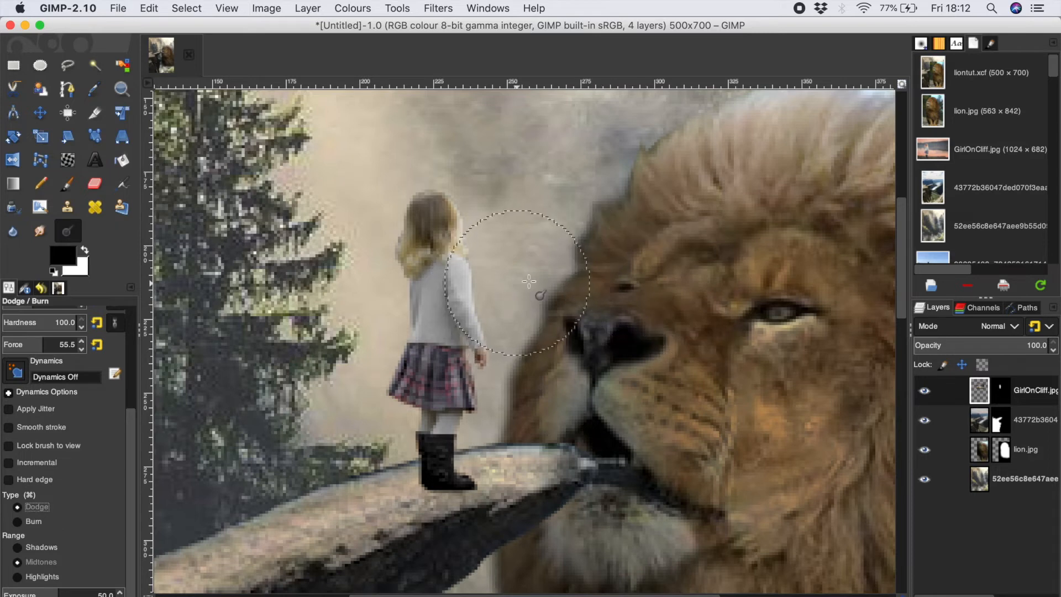
key(bracketright)
key(bracketright)
key(bracketright)
key(bracketright)
key(bracketright)
key(bracketright)
key(bracketright)
key(bracketright)
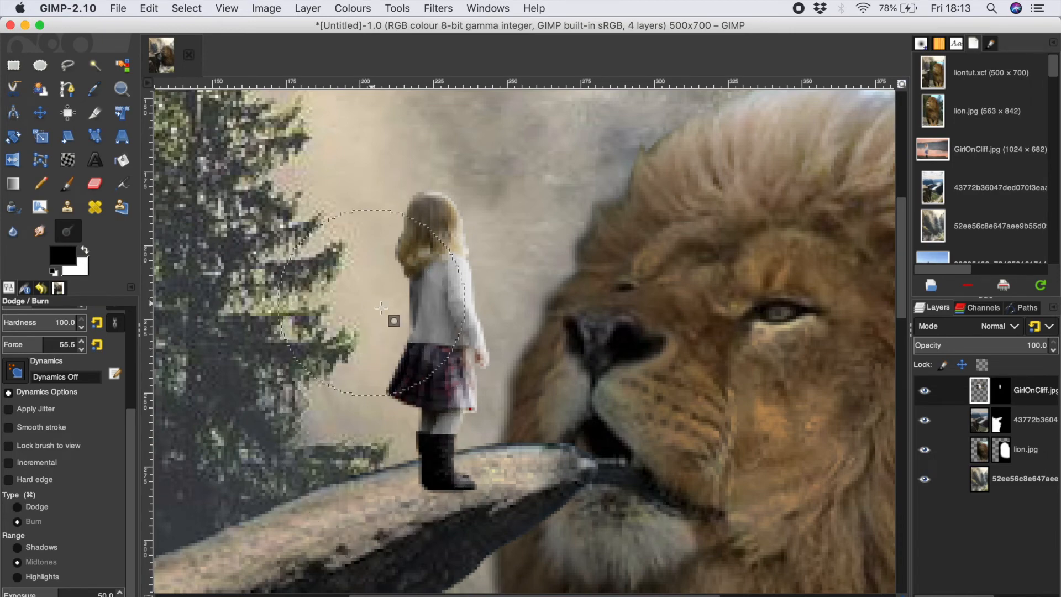
Create a new 500 x 700 px transparent layer and place it directly below the GirlOnCliff.jpg layer.
scroll(390, 320, down, 2)
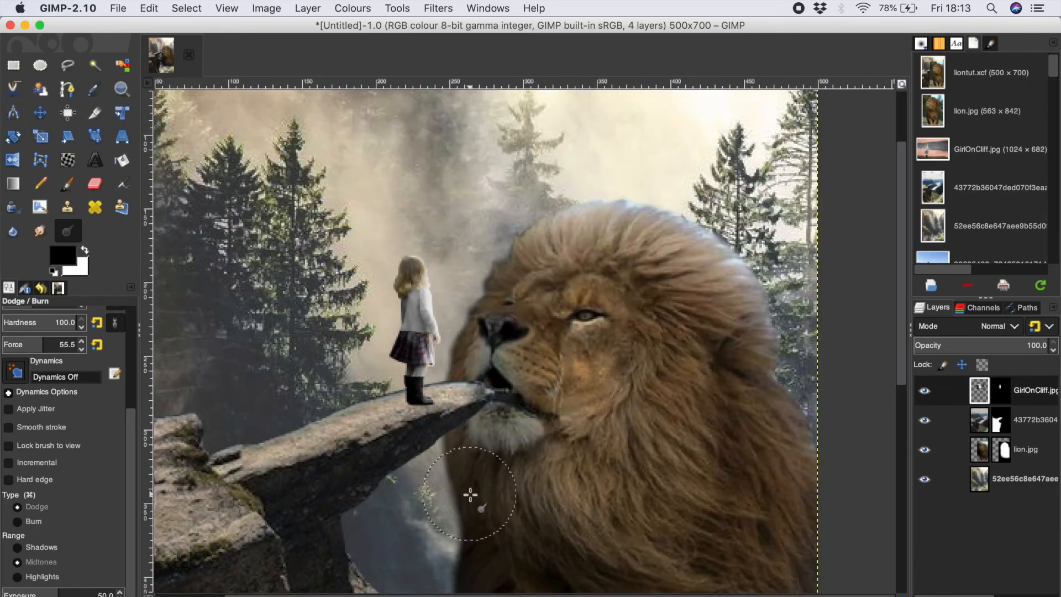
scroll(469, 494, down, 3)
scroll(470, 493, up, 4)
scroll(470, 493, down, 3)
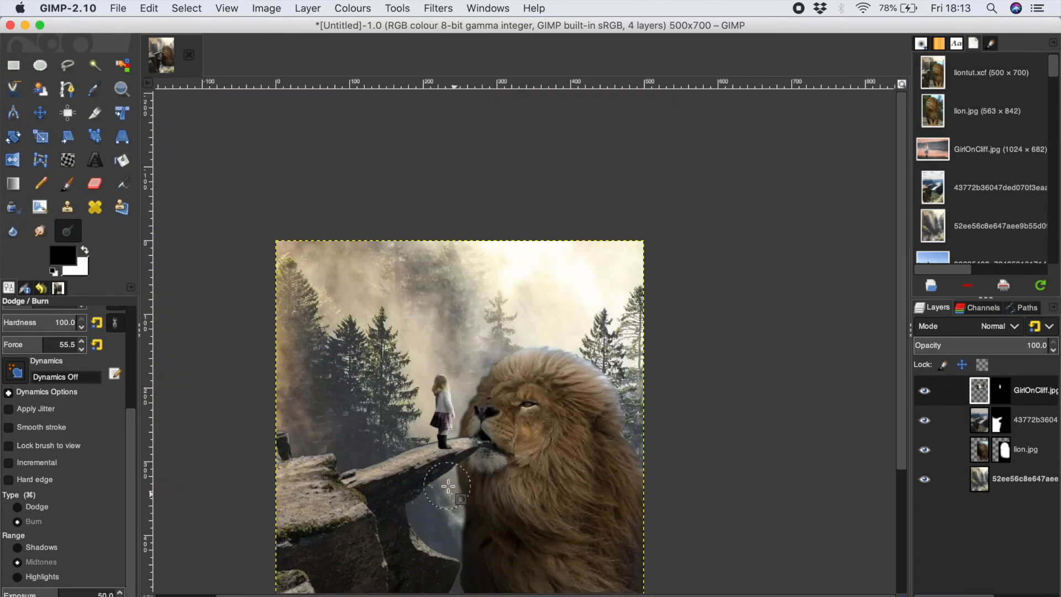
scroll(470, 494, up, 6)
scroll(448, 486, down, 2)
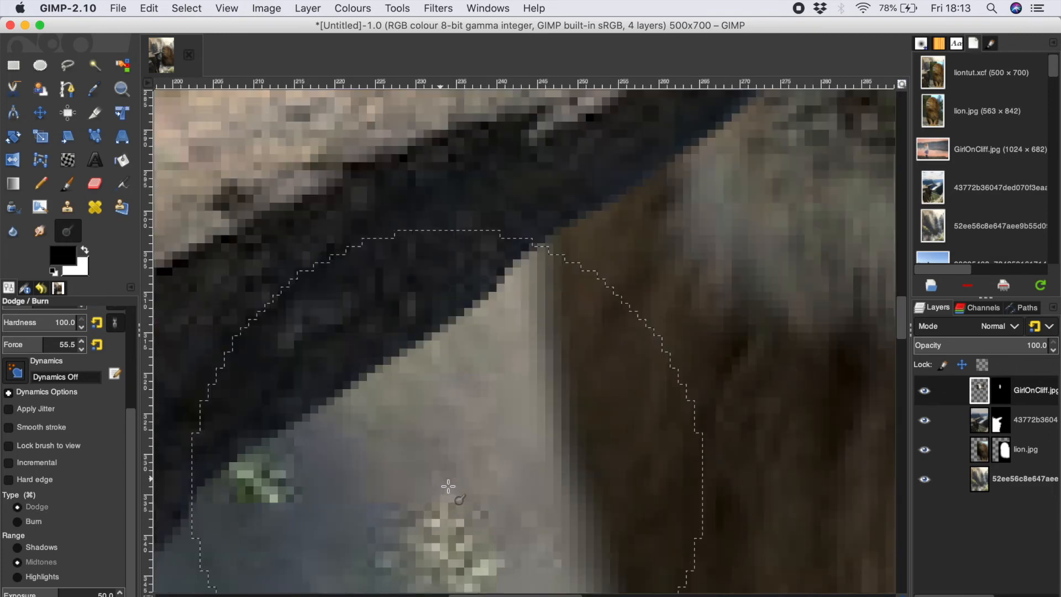
click(68, 184)
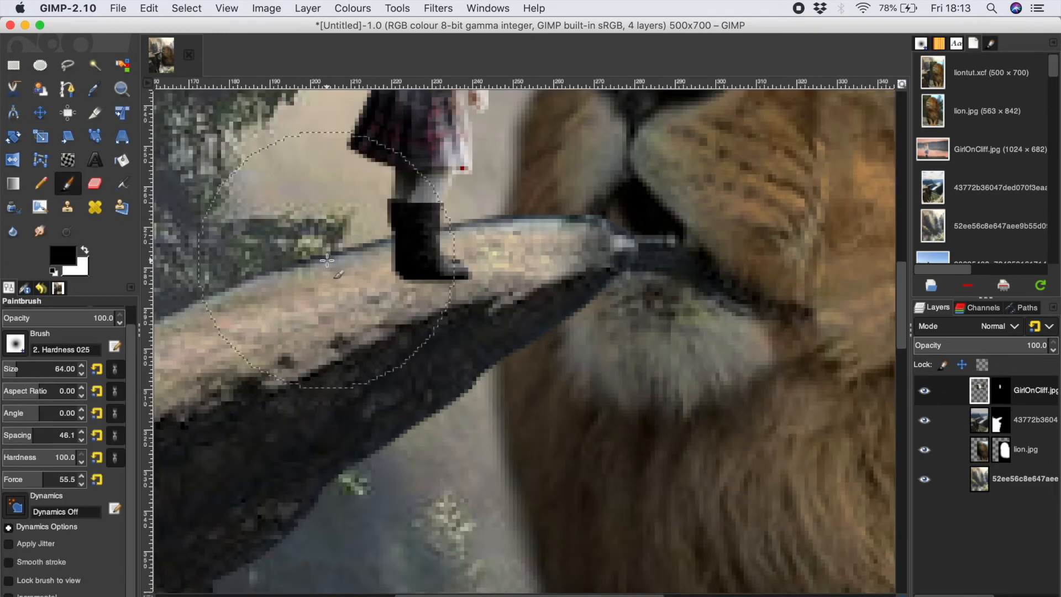
right_click(1017, 393)
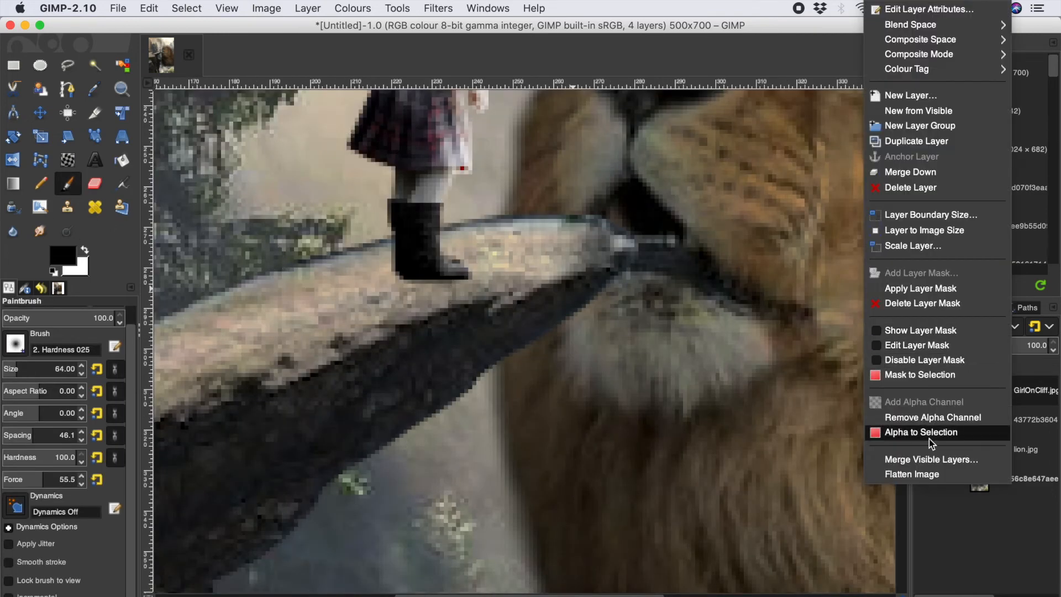
click(922, 95)
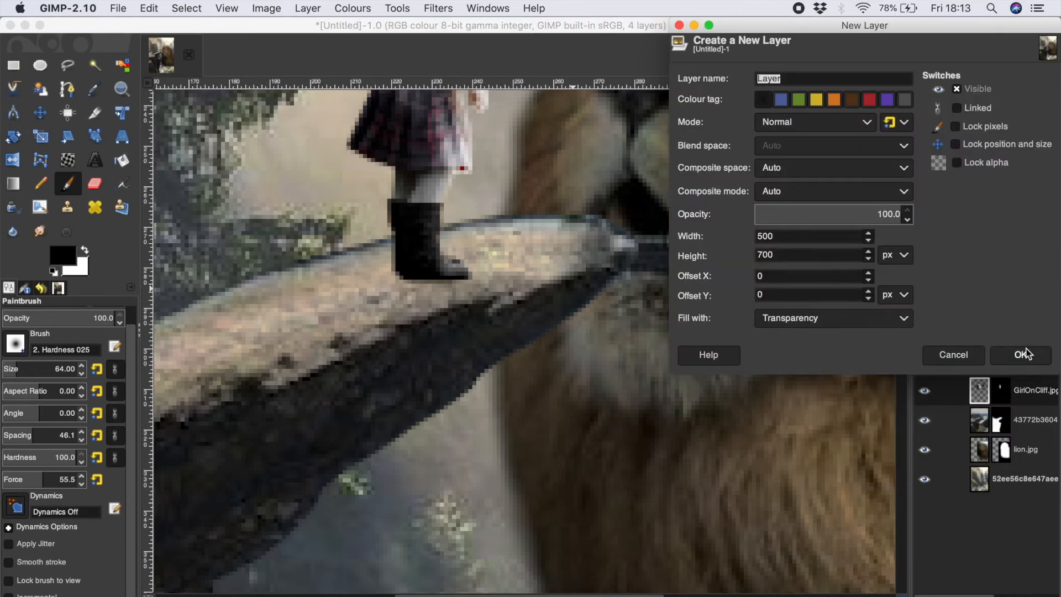
click(1042, 360)
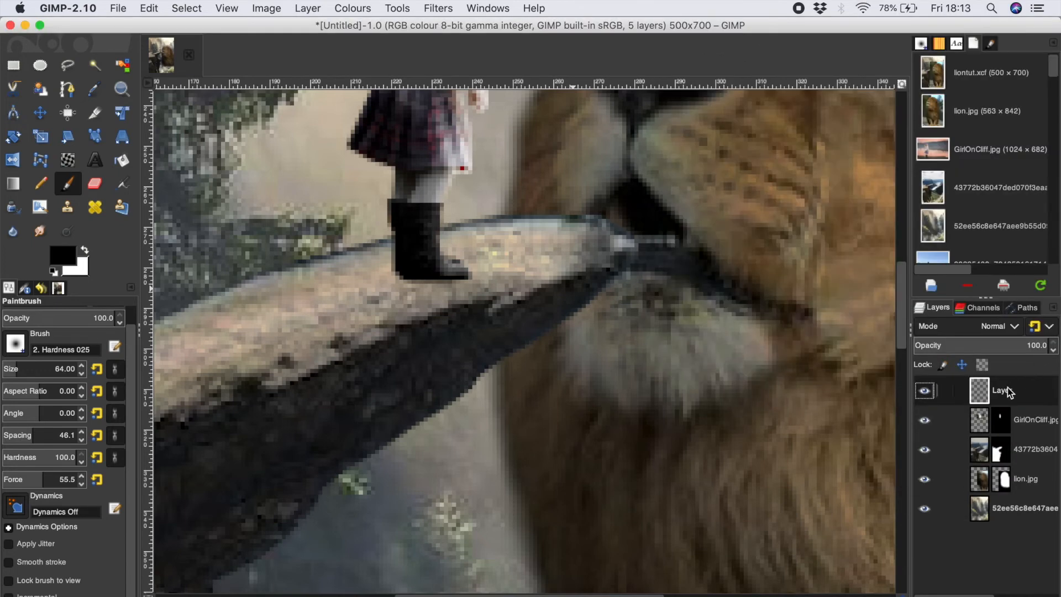
drag(1007, 393, 1011, 425)
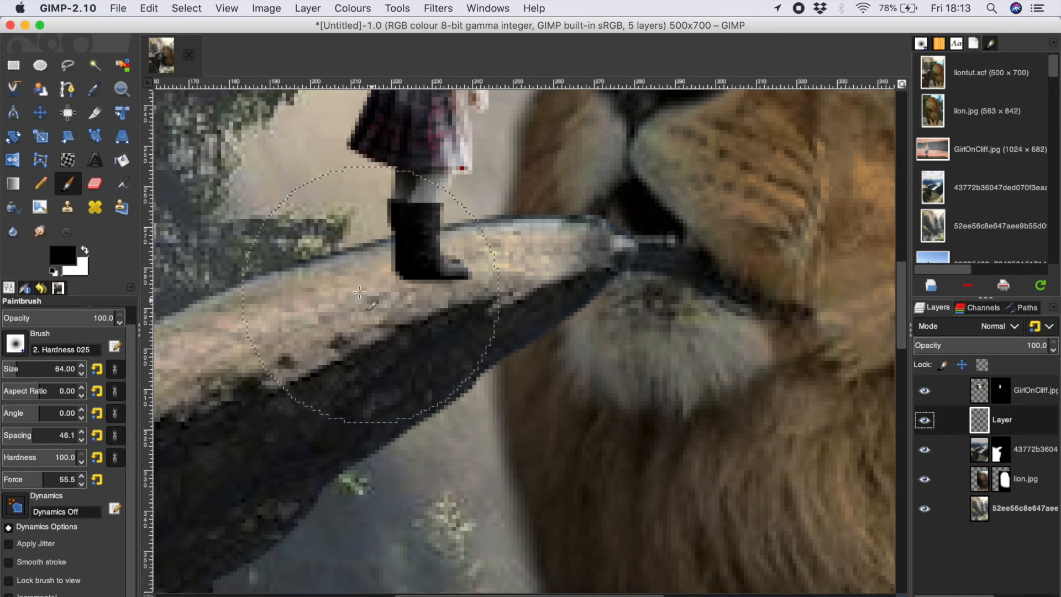
Paint a black cast shadow on the new layer from the girl's boots back along the rock ledge, using paintbrush sizes 14 and 7.
click(7, 367)
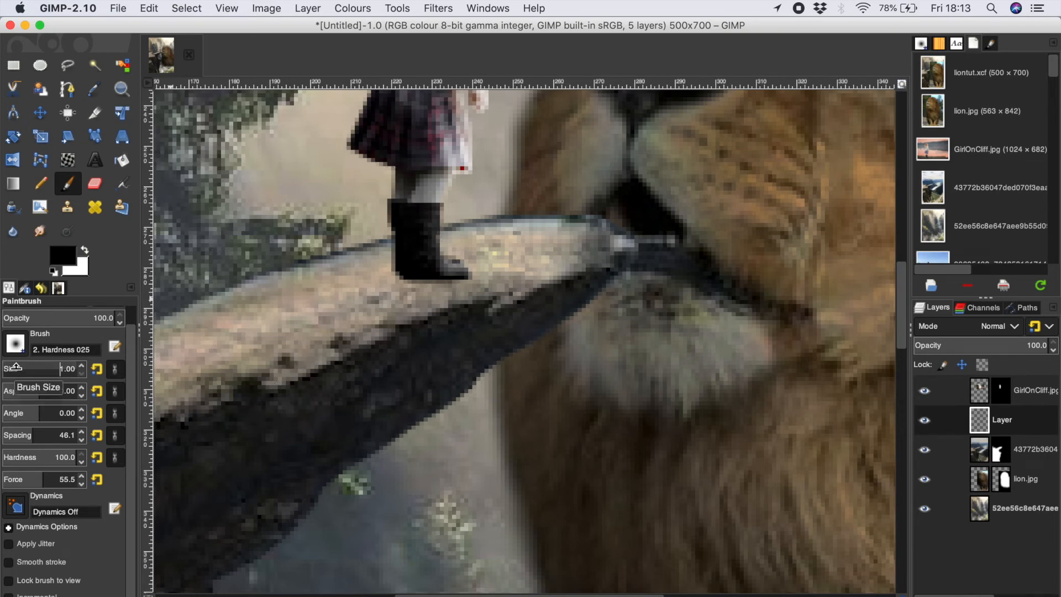
click(15, 368)
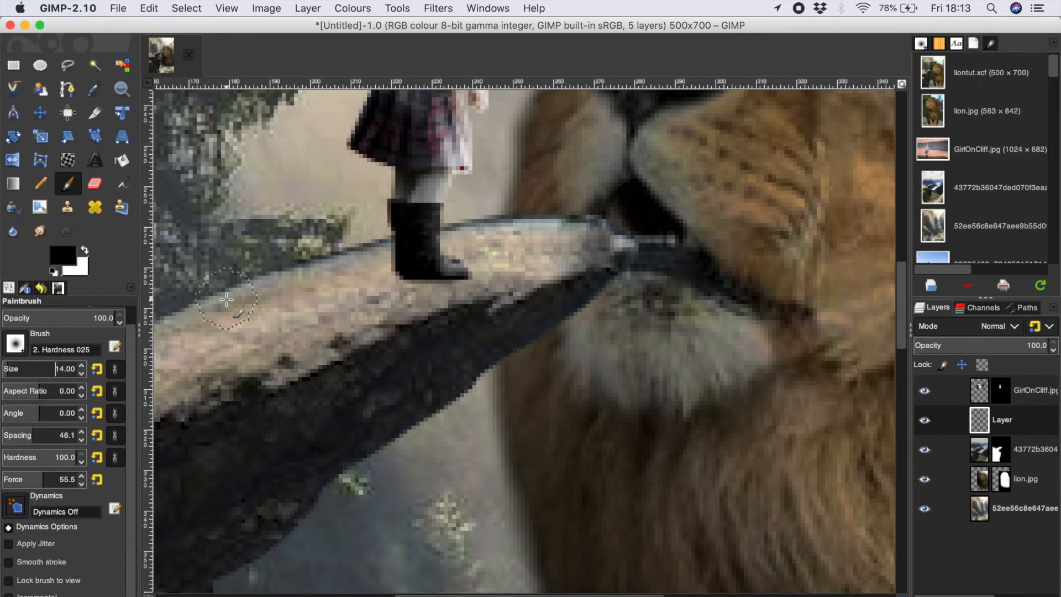
scroll(226, 299, up, 2)
click(576, 276)
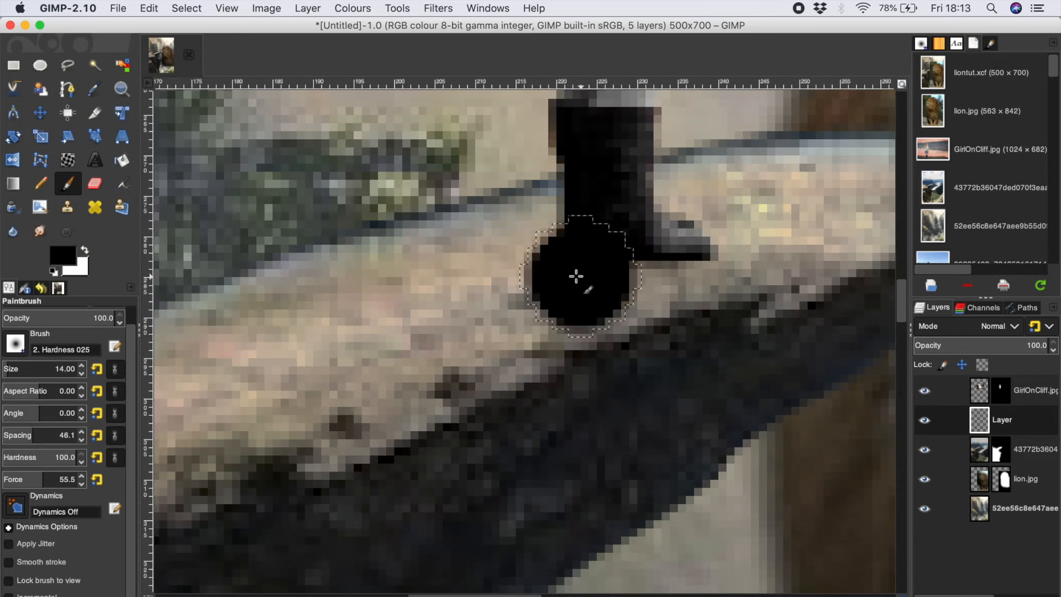
click(549, 285)
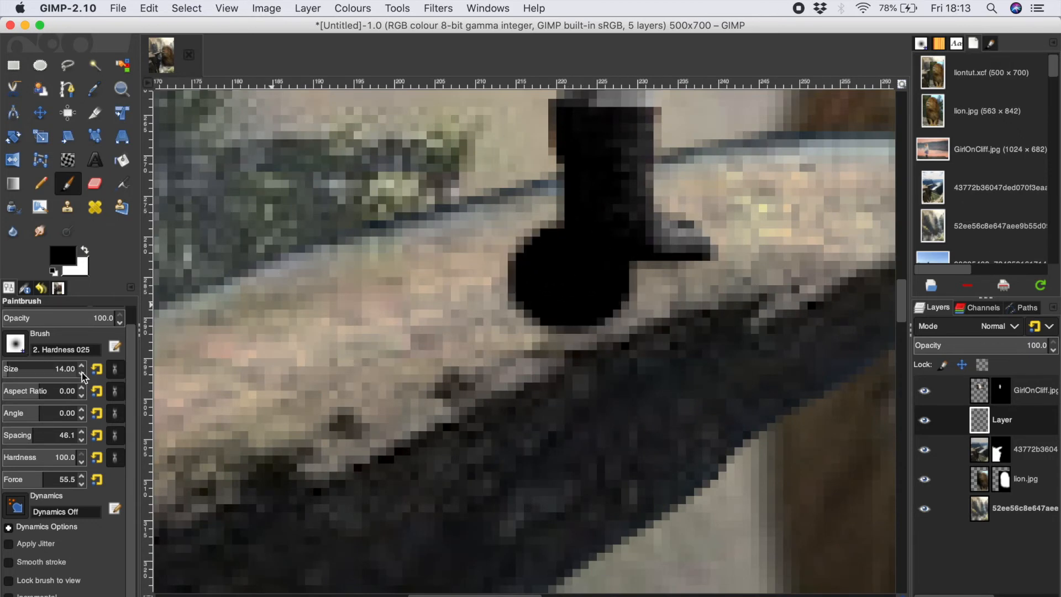
scroll(82, 374, down, 5)
mouse_move(663, 266)
mouse_down()
mouse_move(524, 334)
mouse_move(472, 384)
mouse_move(516, 343)
mouse_move(550, 332)
mouse_move(530, 363)
mouse_move(499, 346)
mouse_move(508, 373)
mouse_move(542, 352)
mouse_up()
scroll(549, 324, down, 3)
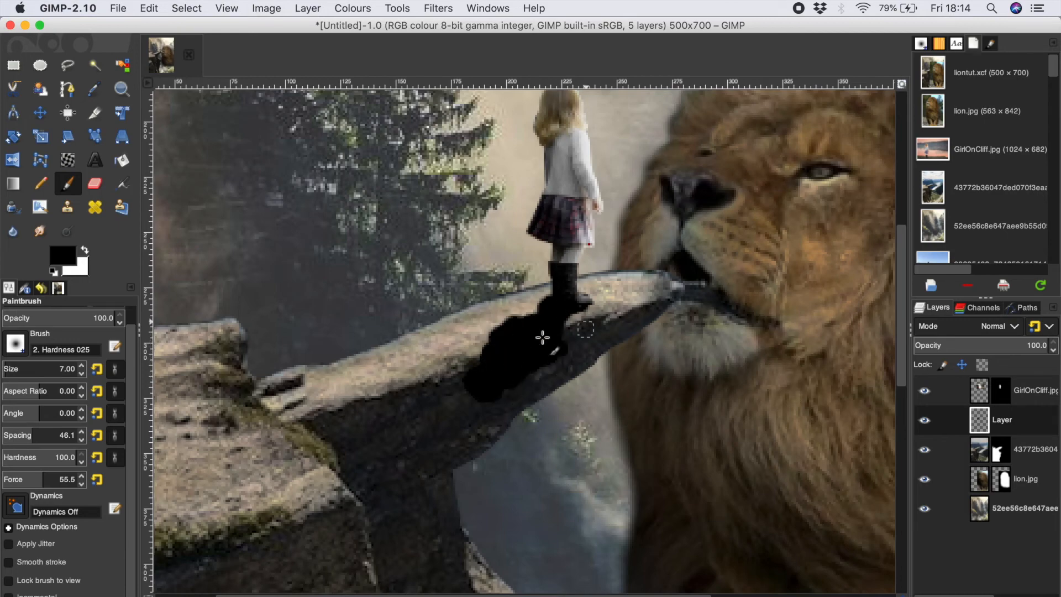
Apply a Gaussian Blur of 3.50 in X and Y to the painted shadow layer.
scroll(542, 339, up, 2)
click(438, 7)
mouse_move(498, 90)
click(608, 91)
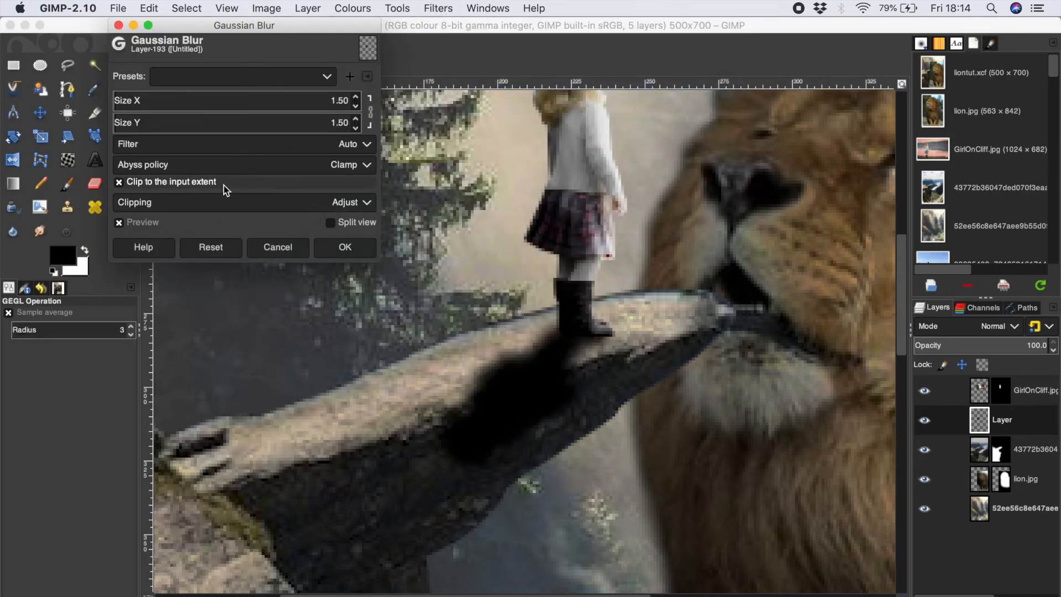
click(356, 96)
click(356, 97)
click(357, 97)
click(357, 97)
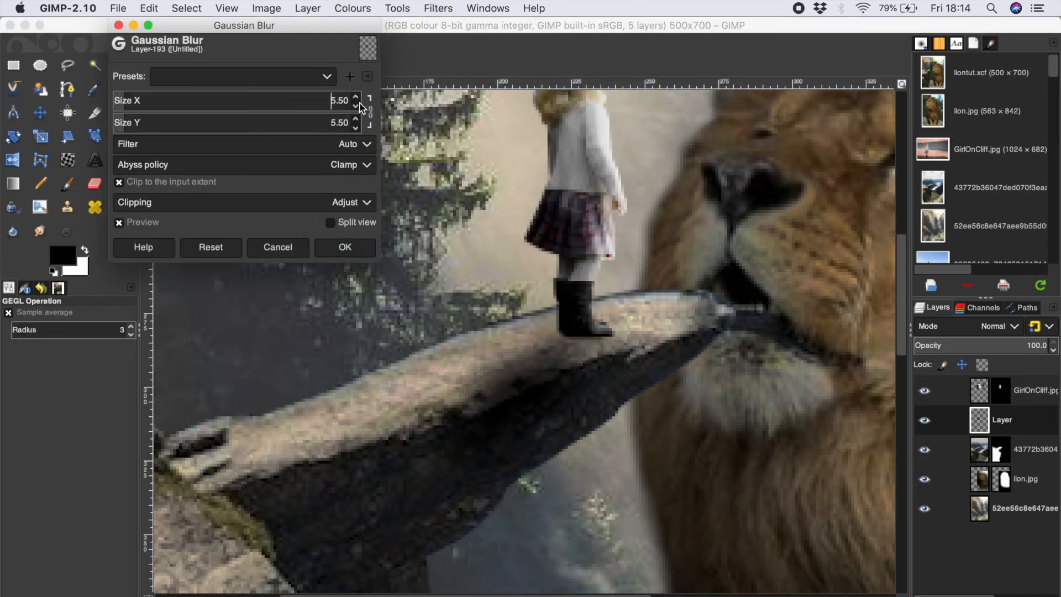
click(356, 127)
click(355, 127)
click(356, 127)
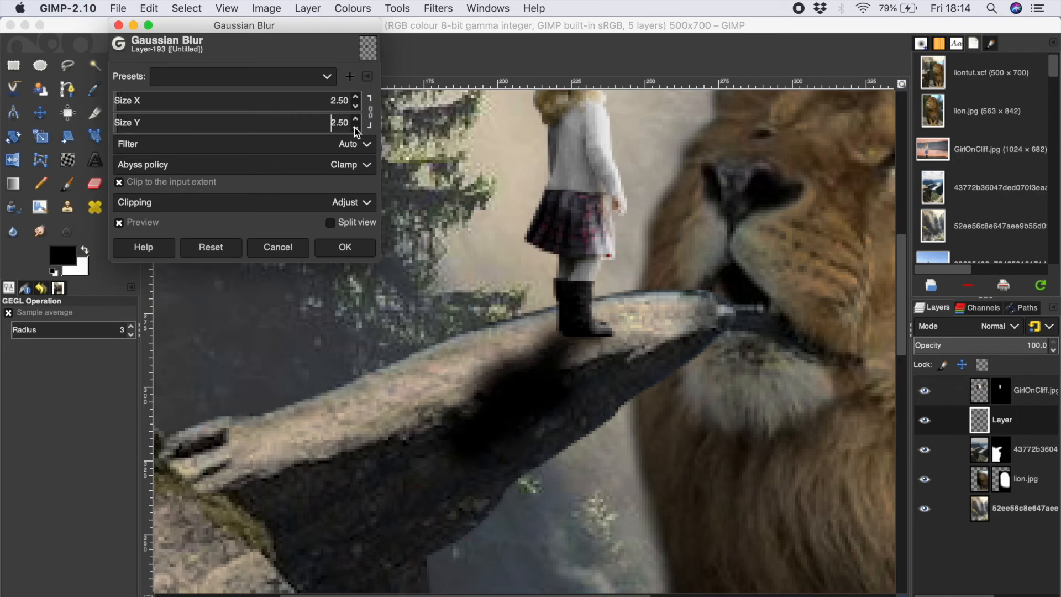
click(356, 98)
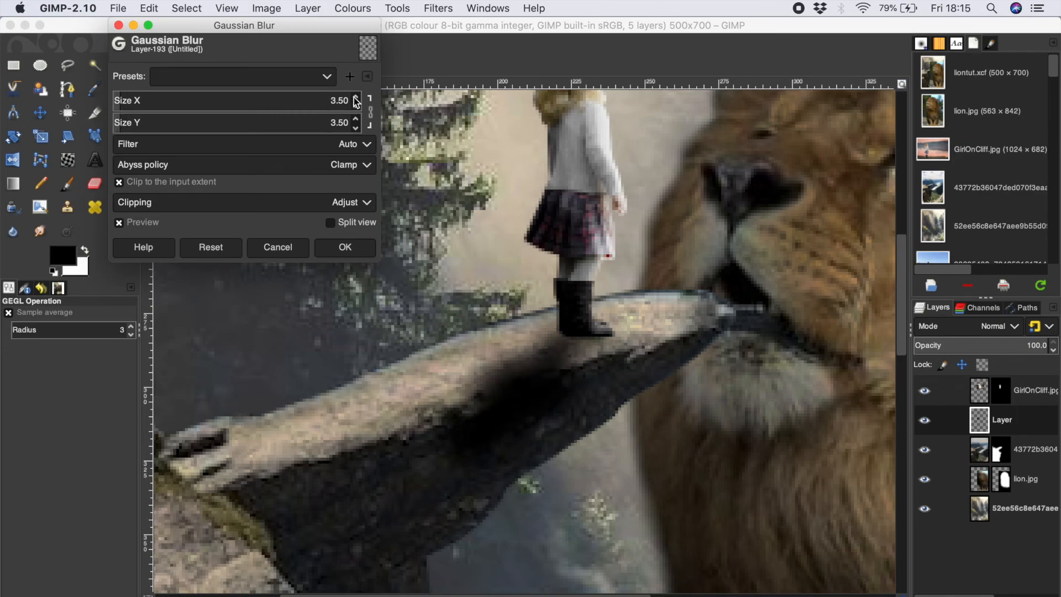
click(346, 249)
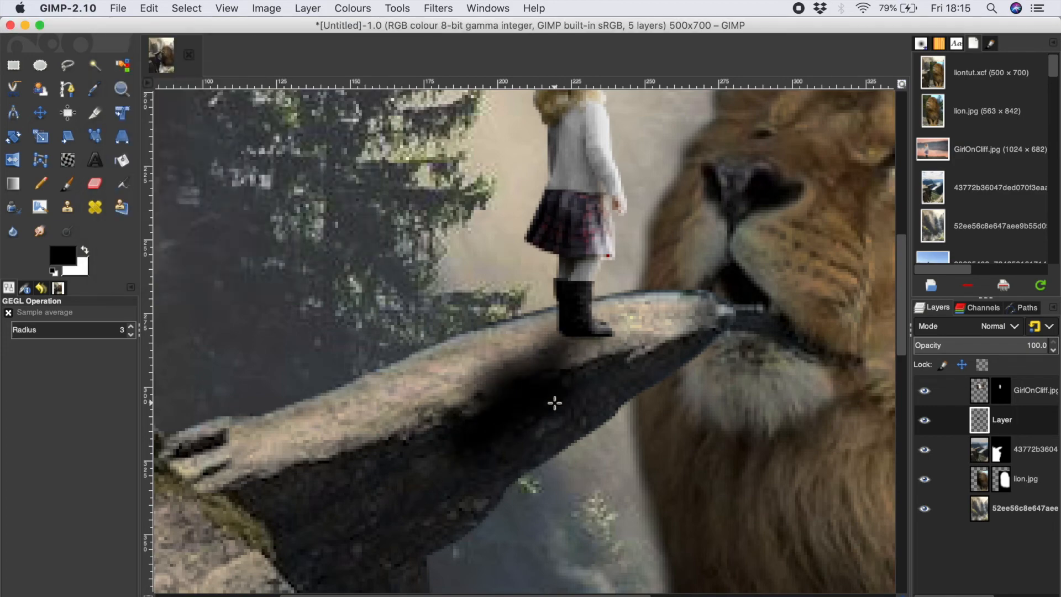
Paint a black contact shadow directly under the girl's boots with a size 3 paintbrush.
scroll(555, 403, down, 5)
scroll(587, 327, up, 8)
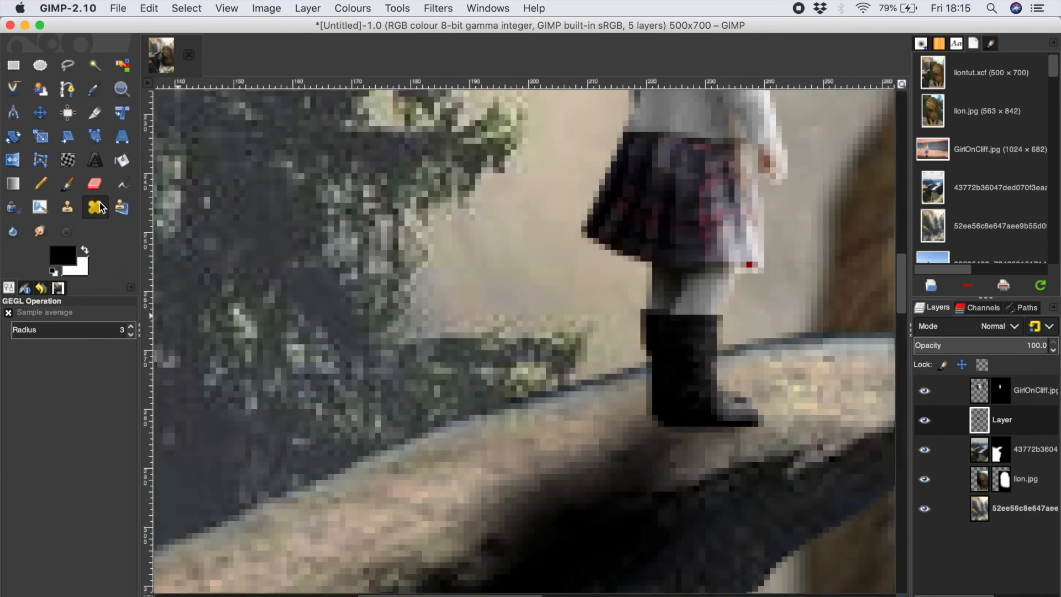
key(p)
scroll(685, 435, up, 4)
key(bracketleft)
key(bracketleft)
key(bracketleft)
key(bracketleft)
mouse_move(685, 434)
mouse_down()
mouse_move(675, 429)
mouse_move(805, 424)
mouse_move(663, 436)
mouse_move(575, 393)
mouse_up()
scroll(615, 429, down, 3)
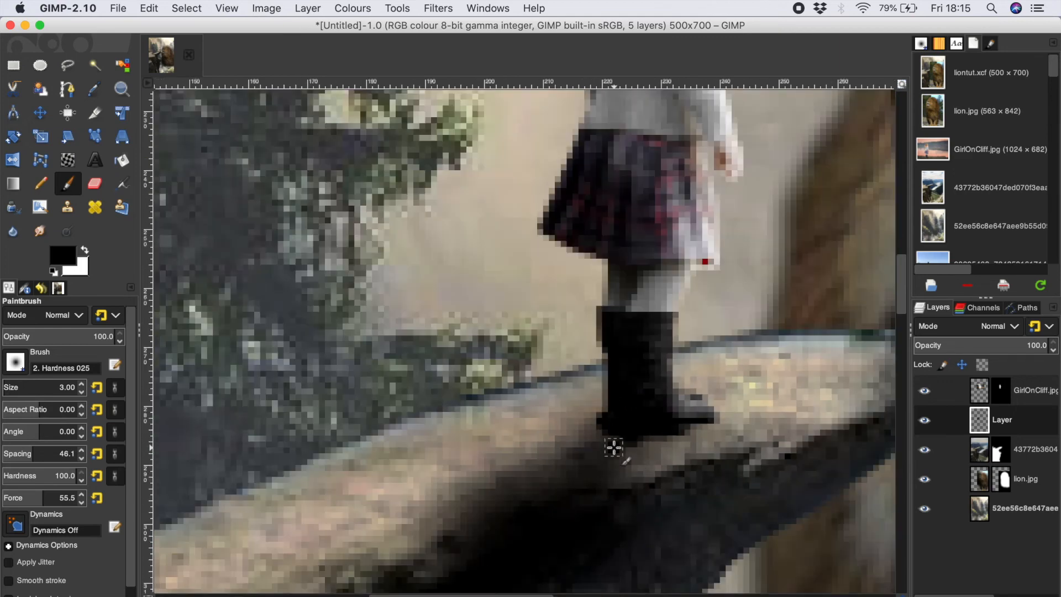
Extend the size 3 black strokes from the boots down the rock to join the blurred shadow.
mouse_move(600, 463)
mouse_down()
mouse_move(611, 440)
mouse_move(599, 474)
mouse_move(618, 481)
mouse_up()
scroll(570, 487, down, 2)
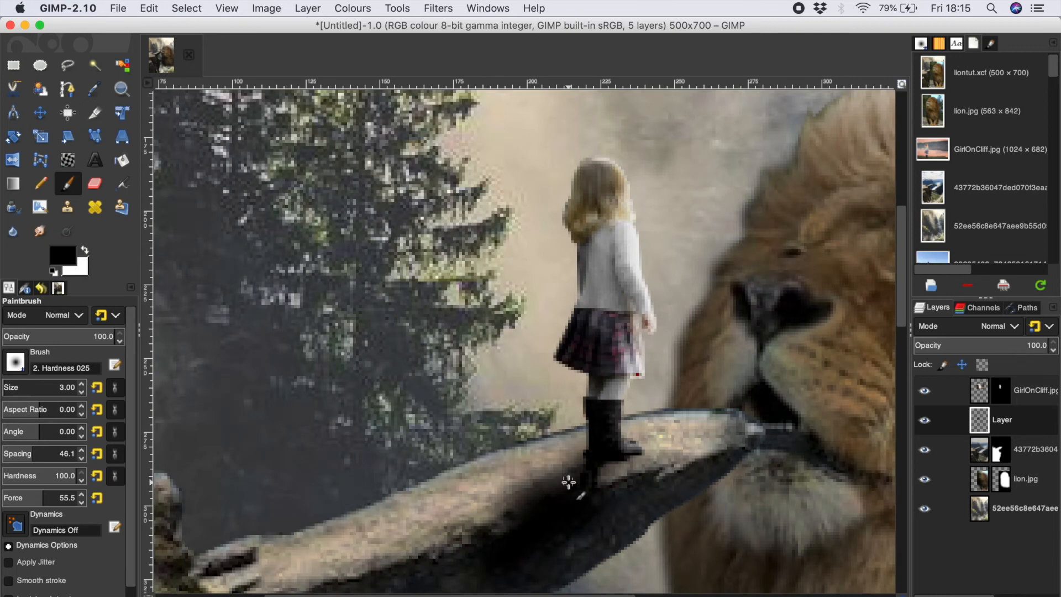
scroll(580, 481, up, 3)
mouse_move(647, 444)
mouse_down()
mouse_move(706, 422)
mouse_move(620, 468)
mouse_up()
scroll(618, 476, down, 1)
scroll(628, 491, down, 1)
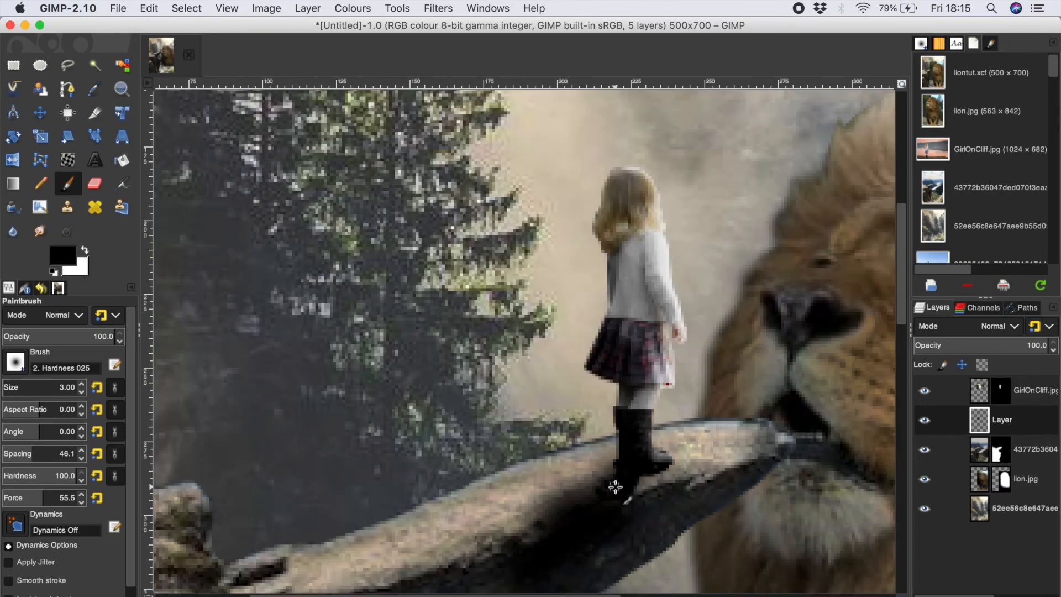
scroll(615, 487, up, 1)
scroll(611, 500, up, 1)
mouse_move(614, 479)
mouse_down()
mouse_move(581, 508)
mouse_move(578, 498)
mouse_move(625, 490)
mouse_move(603, 549)
mouse_up()
scroll(634, 533, down, 1)
scroll(634, 531, down, 1)
scroll(655, 316, up, 2)
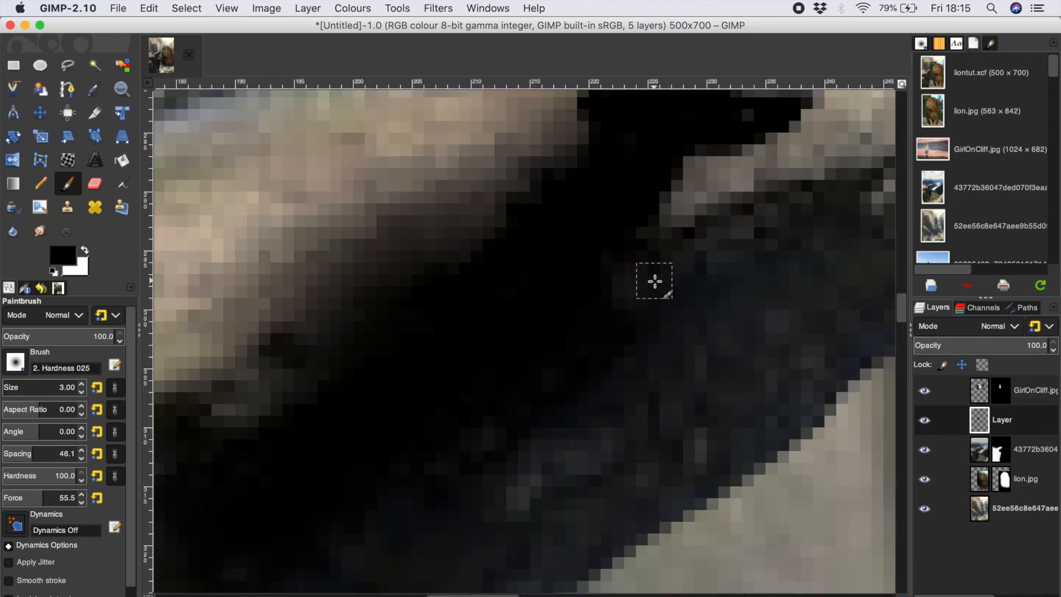
Soften the hard edges of the shadow beside the girl's boots with the size 3 Blur tool.
click(12, 231)
mouse_move(681, 170)
mouse_down()
mouse_move(640, 204)
mouse_move(643, 216)
mouse_move(579, 204)
mouse_move(553, 185)
mouse_move(583, 151)
mouse_up()
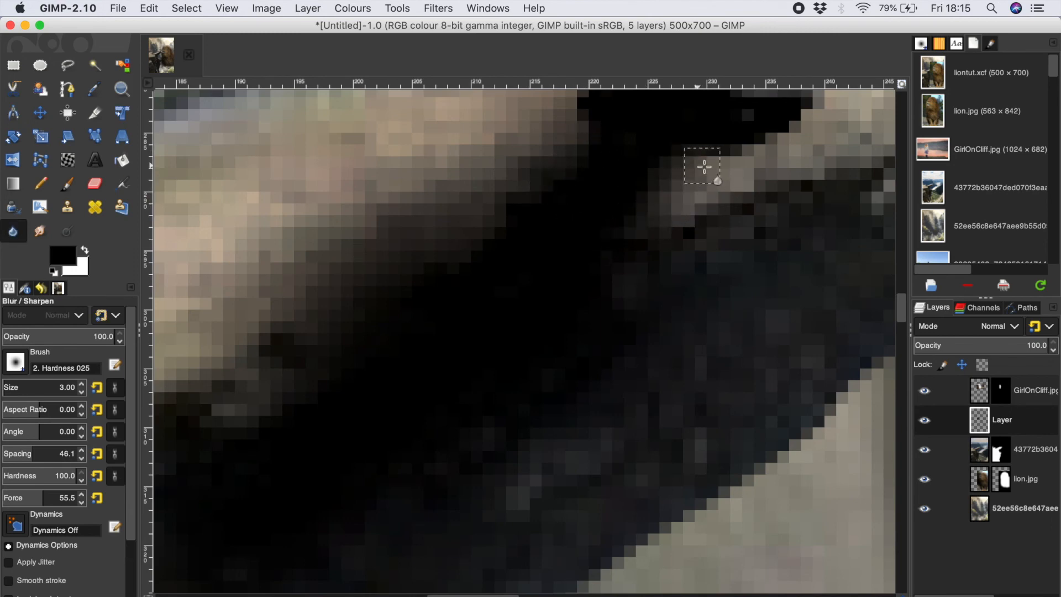
scroll(797, 136, down, 3)
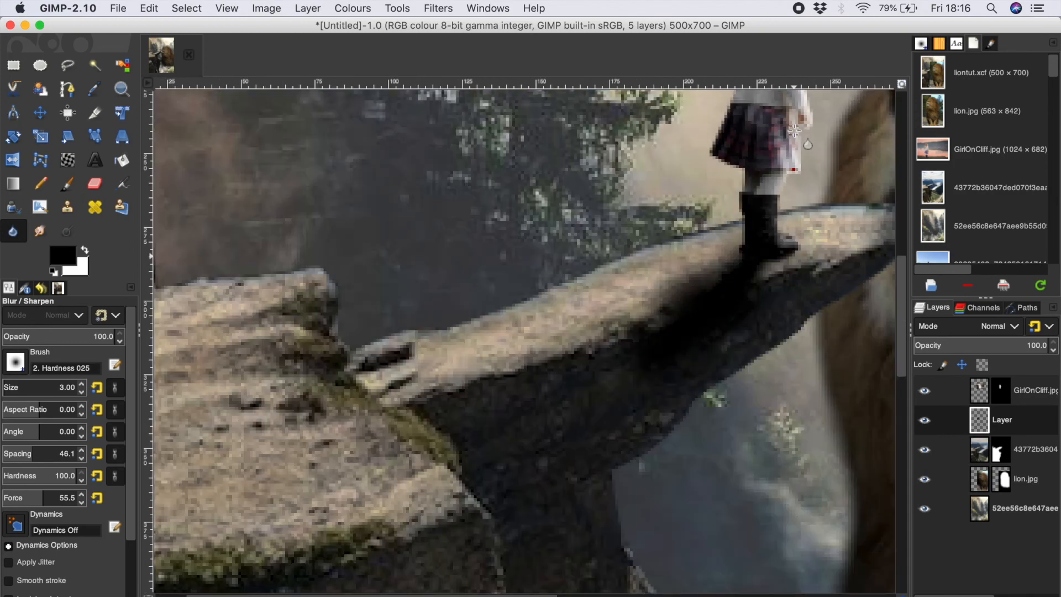
scroll(729, 271, up, 3)
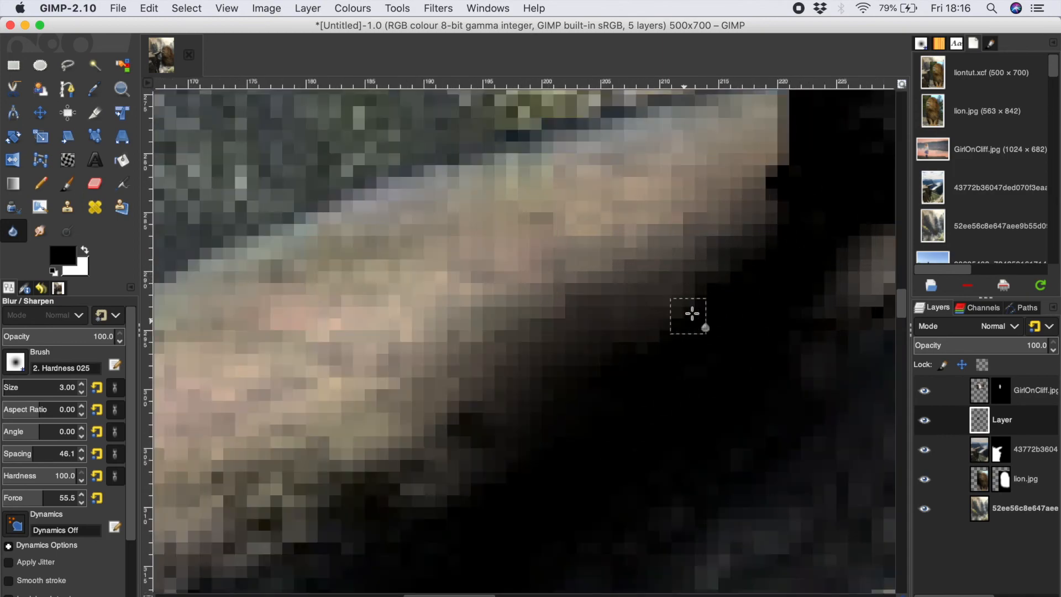
scroll(669, 315, down, 5)
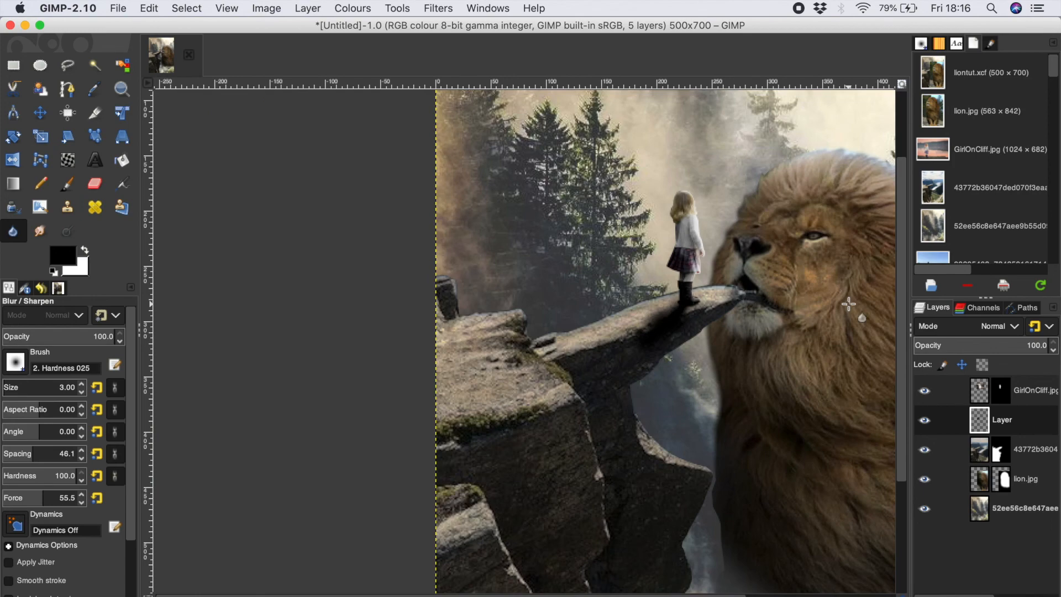
scroll(816, 342, down, 5)
scroll(815, 341, up, 3)
scroll(815, 342, down, 3)
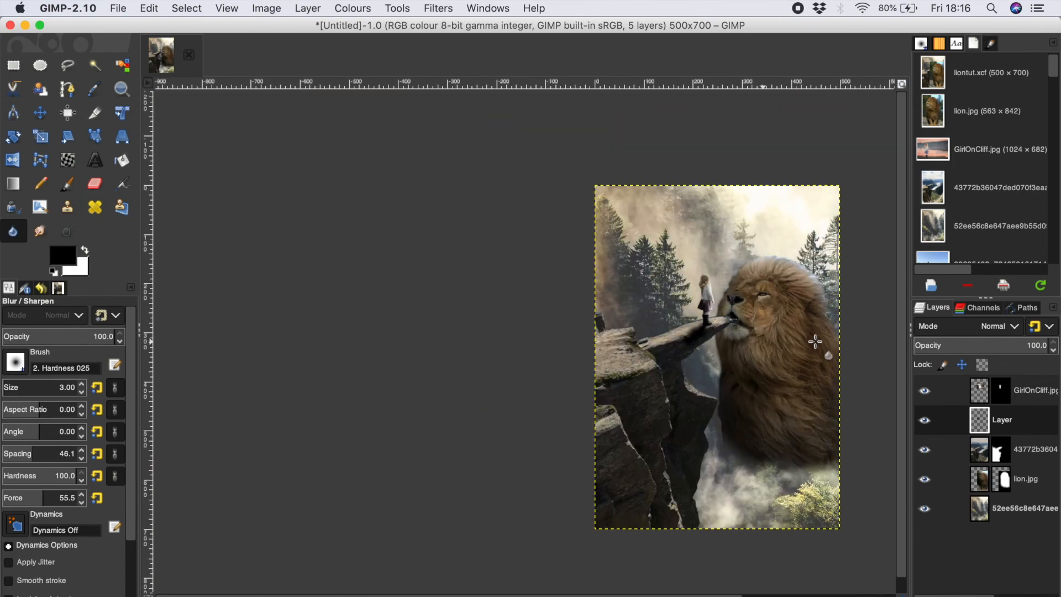
scroll(607, 356, up, 2)
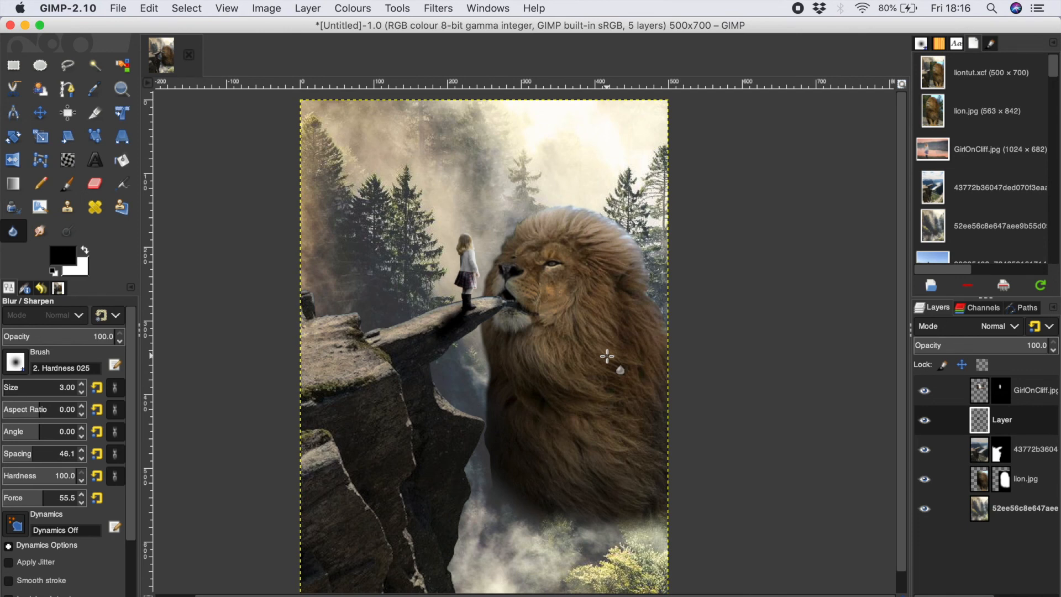
scroll(608, 356, down, 1)
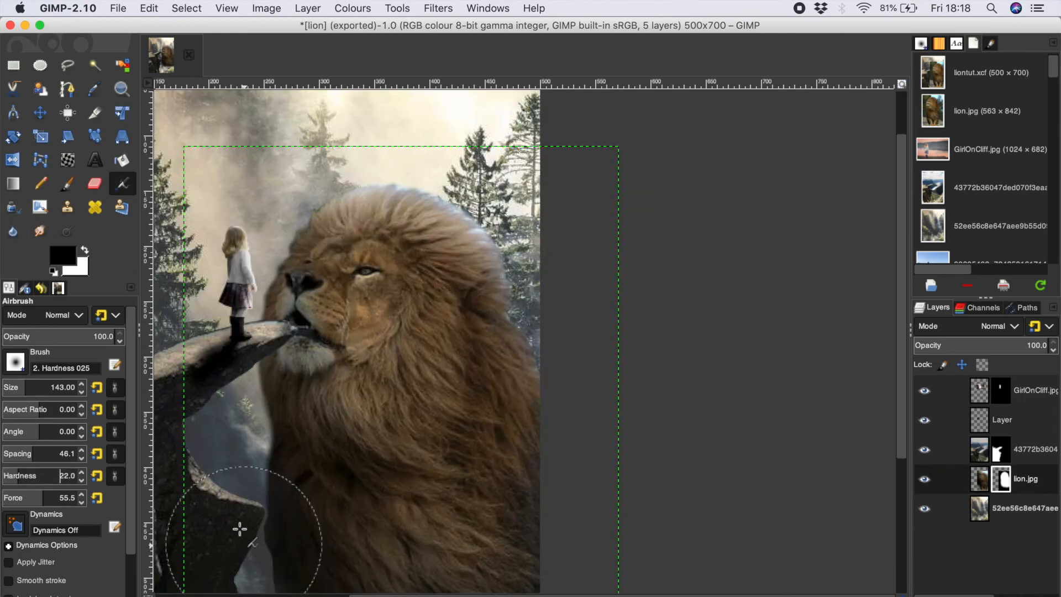
Airbrush black on the lion's layer mask along its lower cliff-facing edge, with brush size 143 and hardness 22.
mouse_move(237, 528)
mouse_down()
mouse_move(226, 502)
mouse_move(240, 566)
mouse_move(245, 553)
mouse_move(246, 581)
mouse_move(240, 539)
mouse_move(268, 596)
mouse_up()
scroll(254, 511, down, 1)
scroll(253, 544, down, 1)
scroll(253, 545, up, 1)
scroll(253, 544, up, 1)
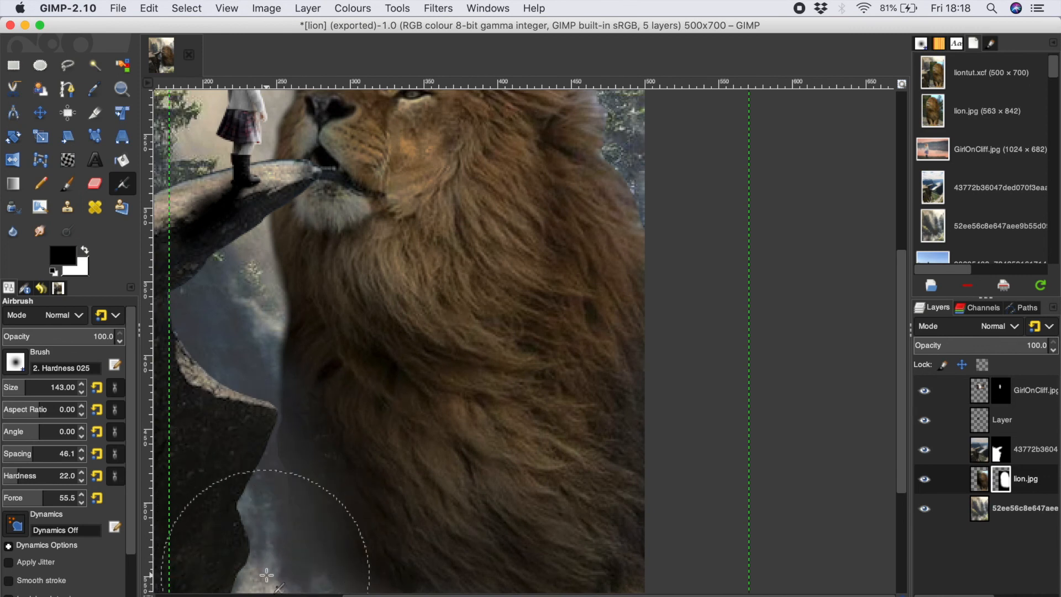
mouse_move(267, 528)
mouse_down()
mouse_move(291, 578)
mouse_move(248, 516)
mouse_up()
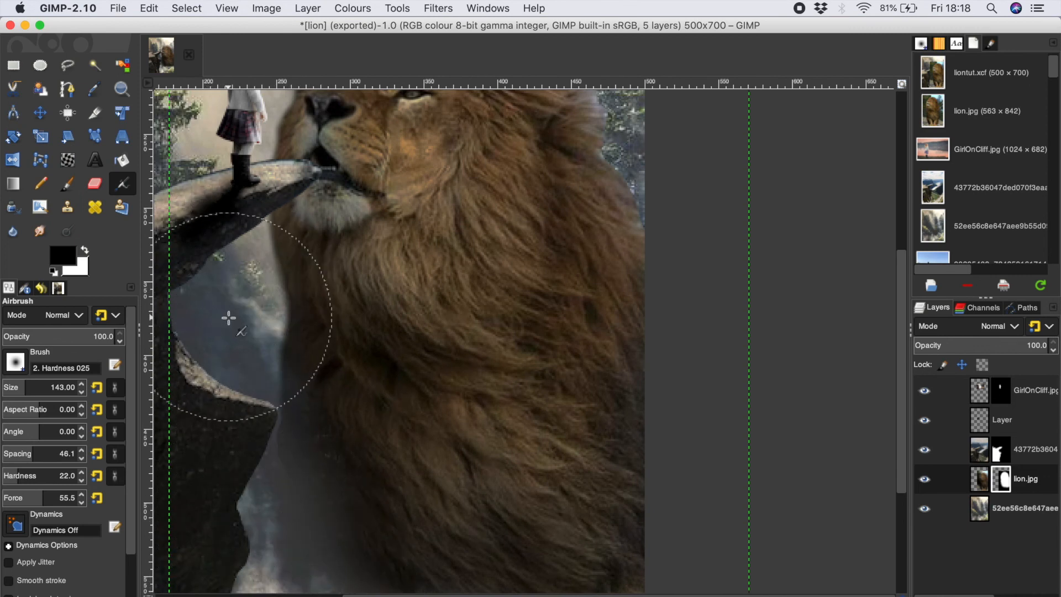
Examine the lion's blended edge near the cliff close up and across the whole composite.
scroll(229, 295, down, 4)
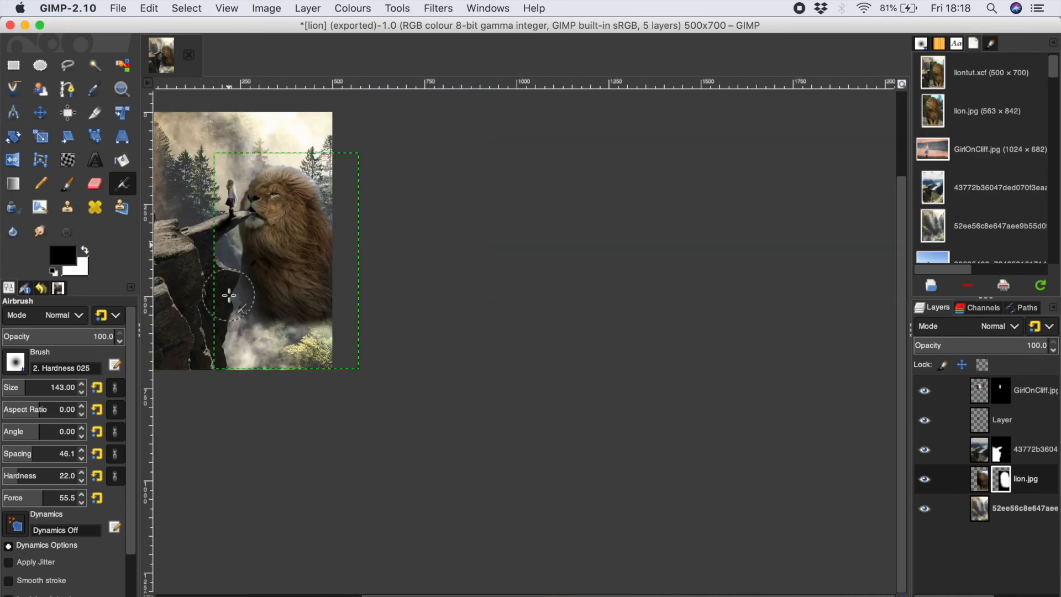
scroll(229, 296, up, 2)
scroll(232, 251, up, 4)
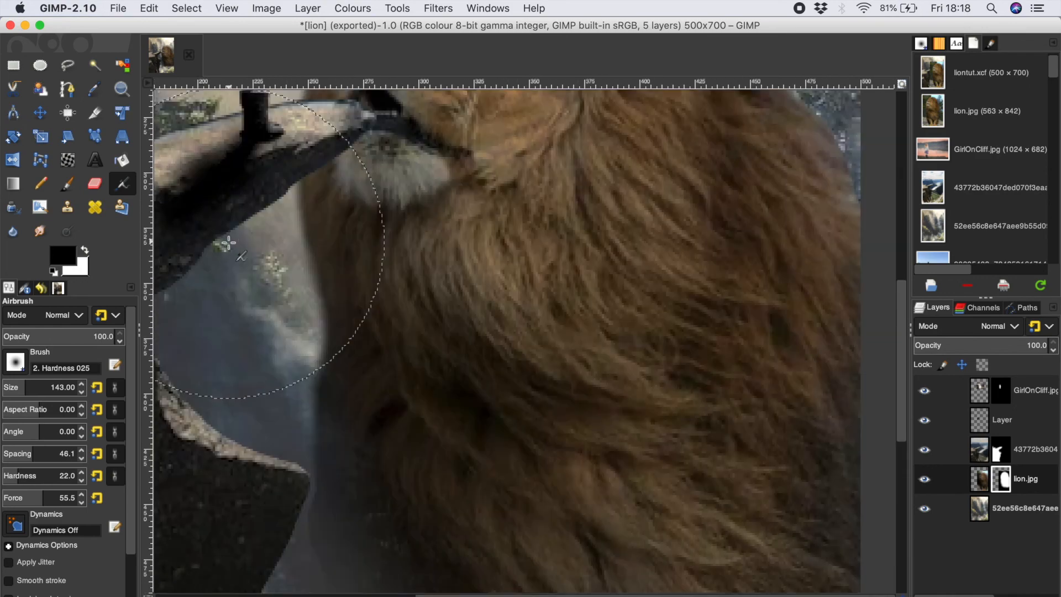
scroll(221, 246, down, 1)
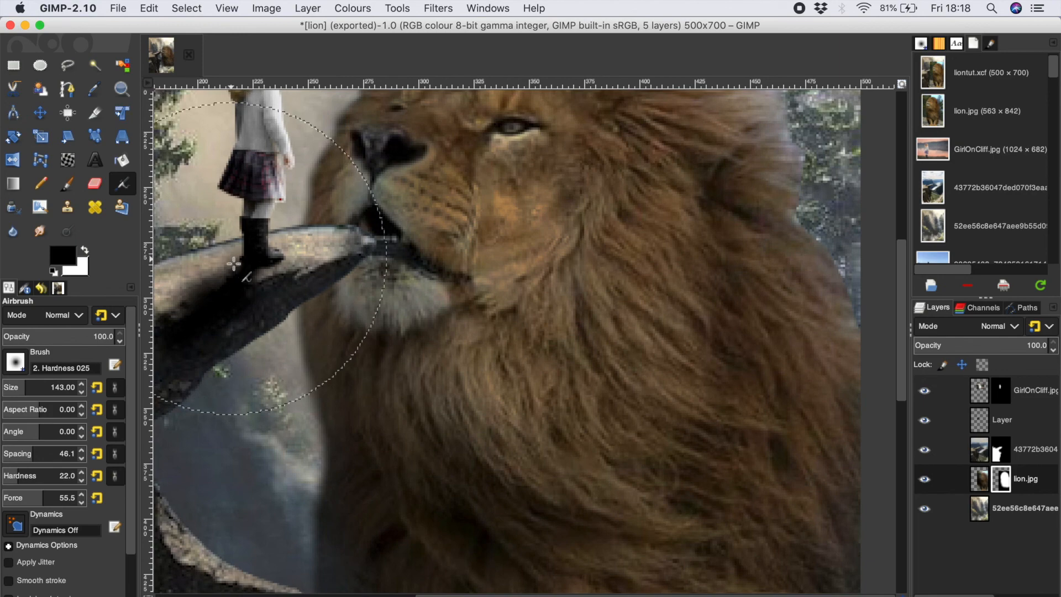
scroll(227, 264, down, 6)
scroll(258, 346, up, 4)
scroll(258, 347, left, 4)
scroll(258, 347, down, 3)
scroll(258, 347, up, 2)
scroll(259, 347, up, 1)
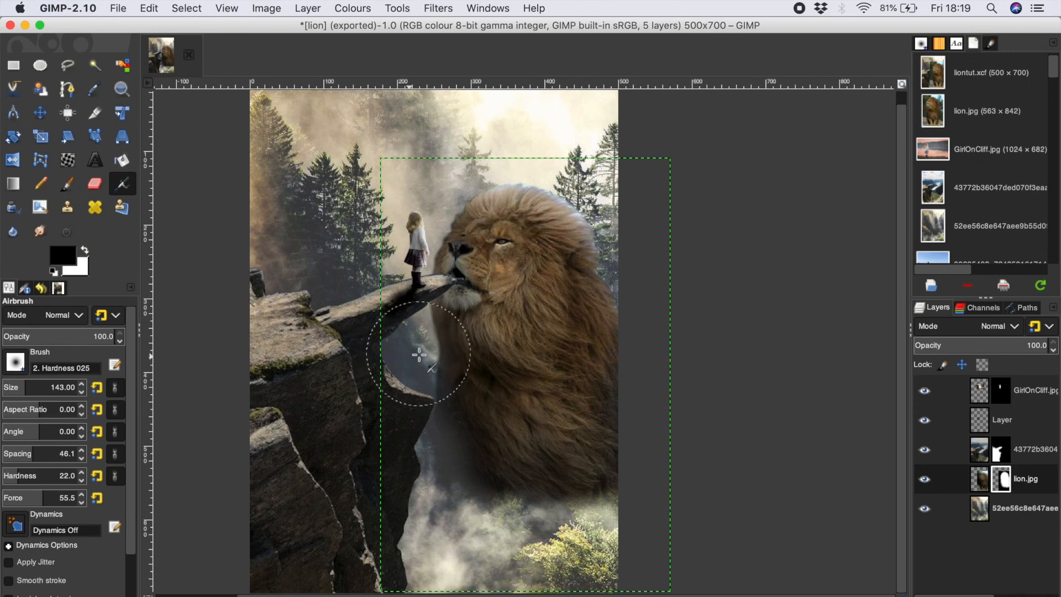
Set the airbrush hardness to 37.
click(29, 472)
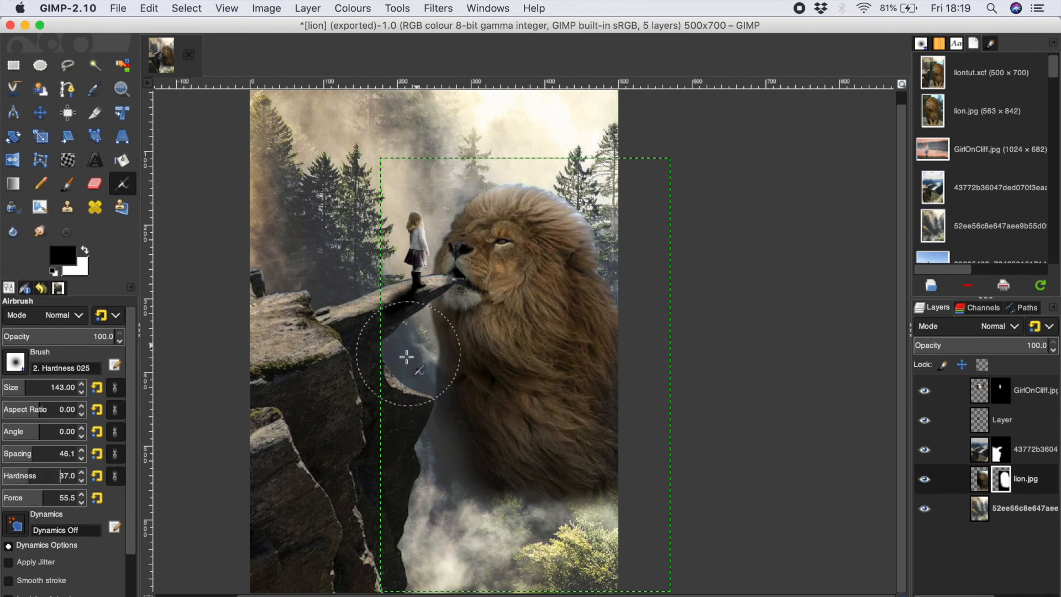
scroll(430, 485, up, 1)
scroll(431, 486, down, 2)
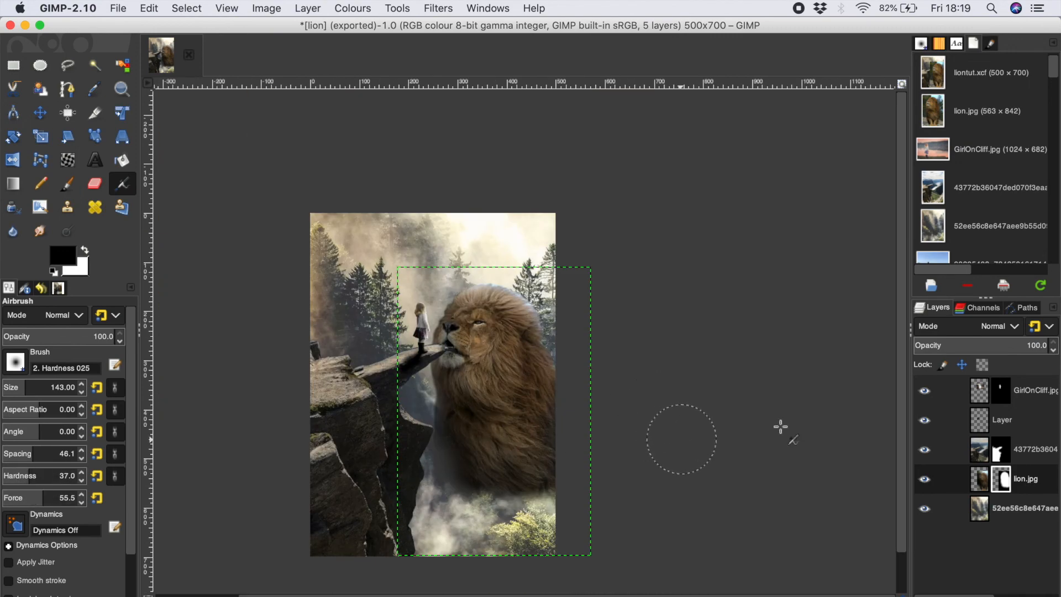
Select the misty forest background layer and export the composite under the name lionnew.
click(978, 505)
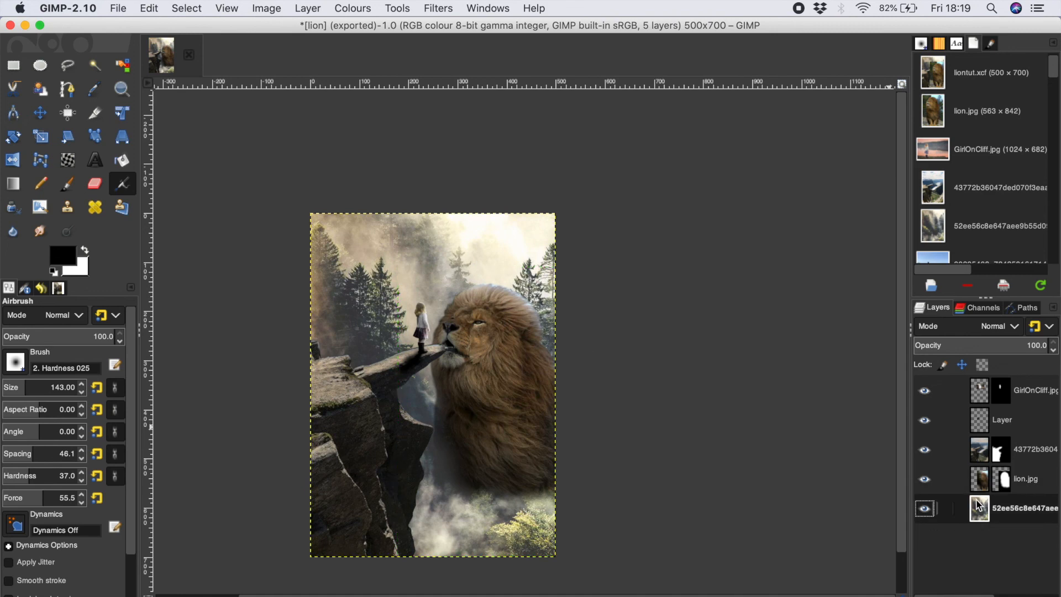
click(119, 8)
click(166, 183)
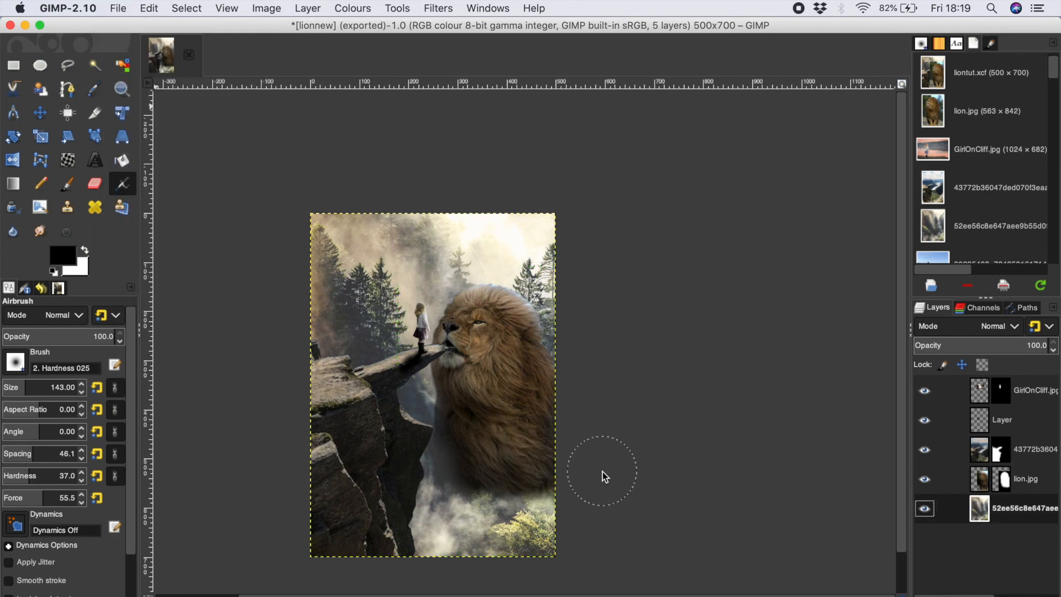